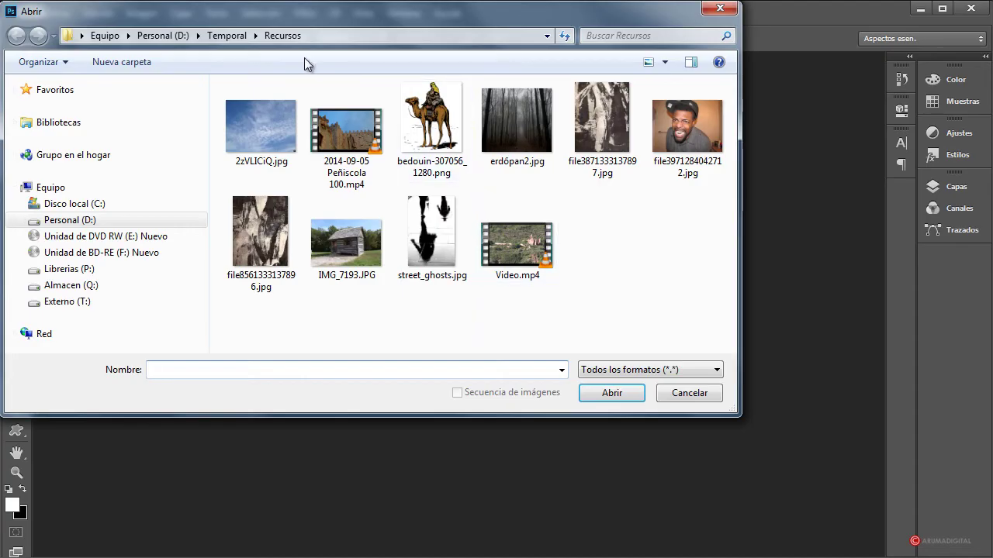
# Step: Open erdöpan2.jpg, IMG_7193.JPG and street_ghosts.jpg together
pyautogui.click(522, 135)
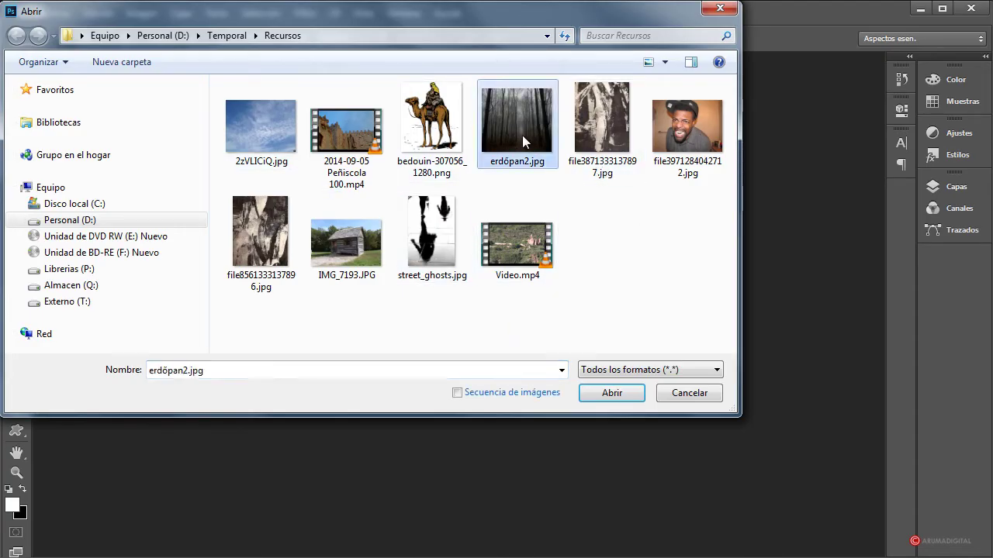
pyautogui.keyDown('ctrl'); pyautogui.click(342, 252); pyautogui.keyUp('ctrl')
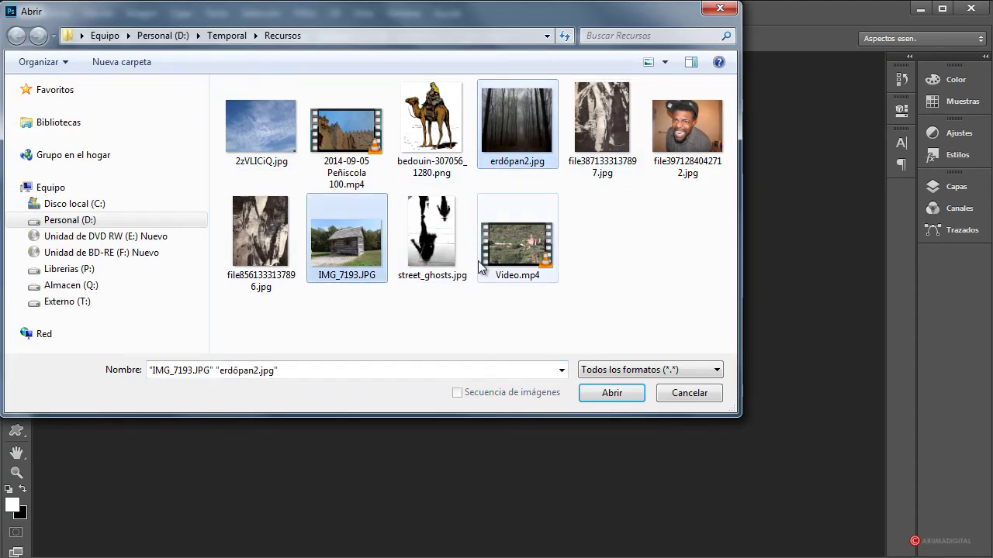
pyautogui.keyDown('ctrl'); pyautogui.click(431, 237); pyautogui.keyUp('ctrl')
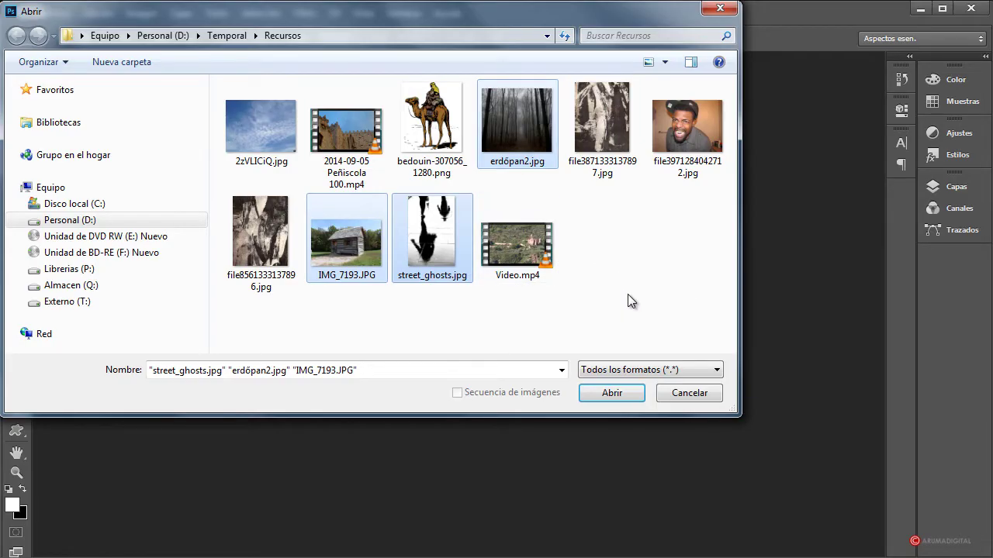
pyautogui.click(611, 394)
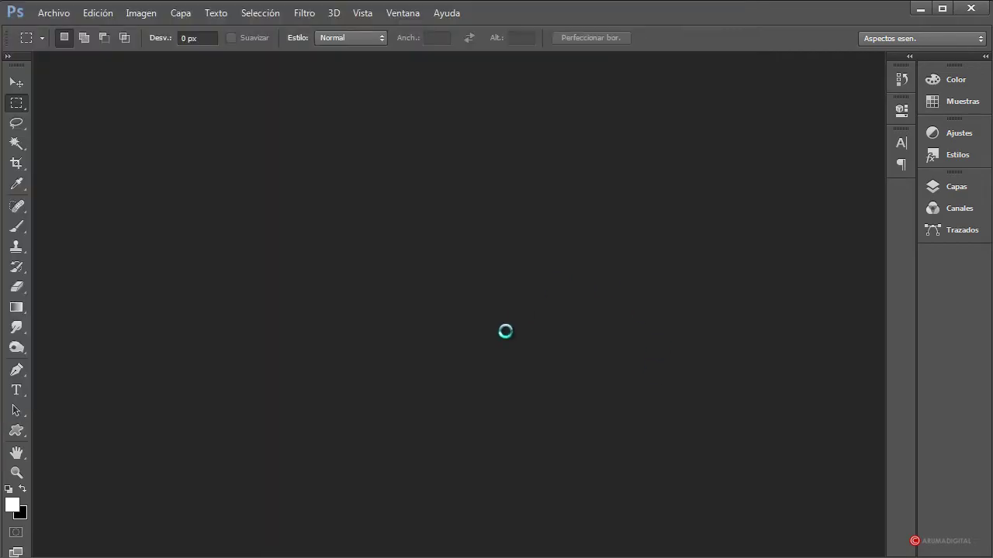
# Step: Keep each image's colours on the missing-profile warnings and bring up the IMG_7193.JPG cabin document
pyautogui.click(326, 369)
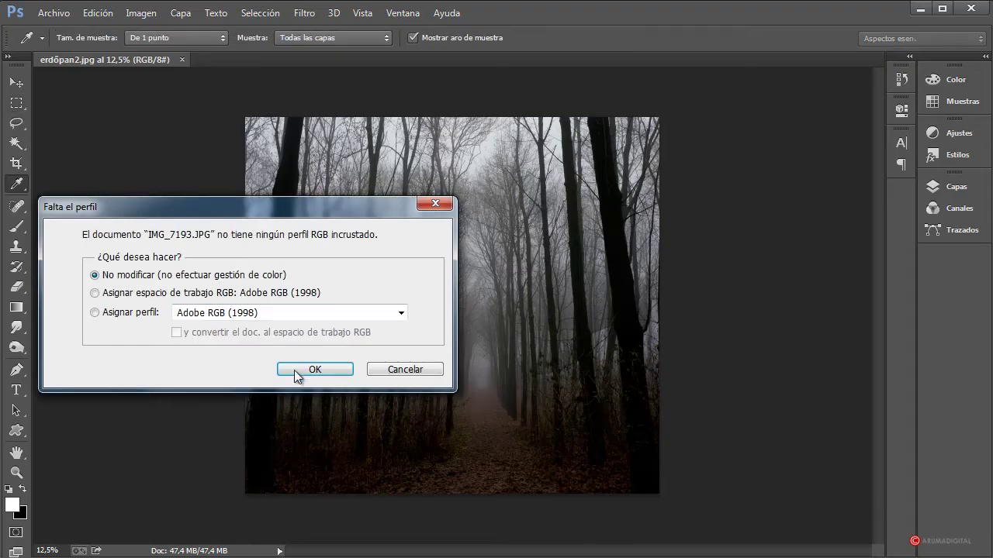
pyautogui.click(313, 369)
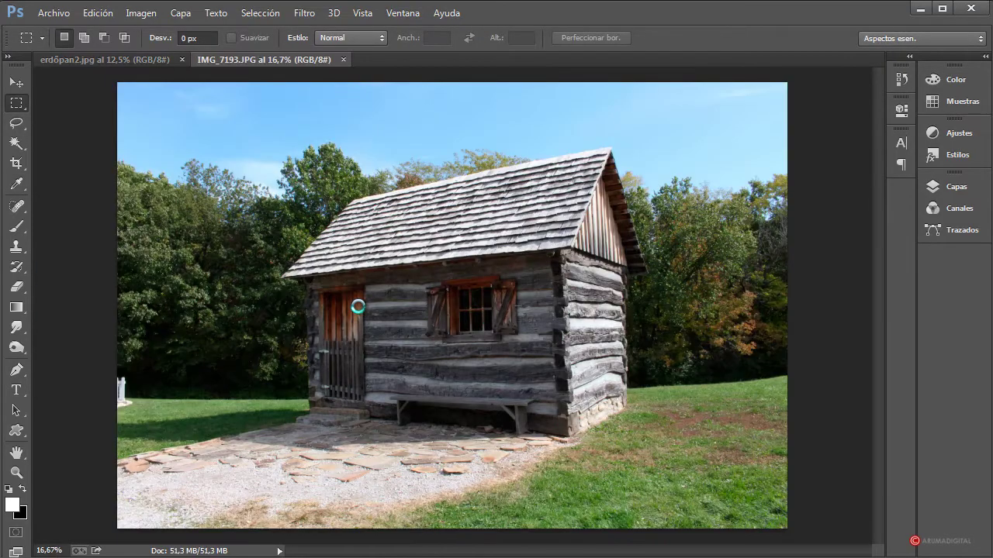
pyautogui.click(320, 367)
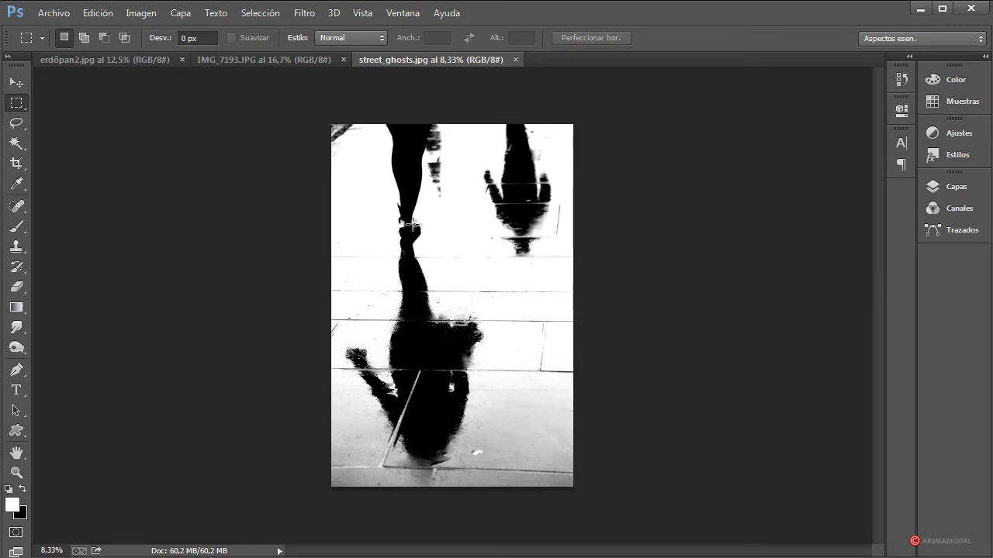
pyautogui.click(238, 61)
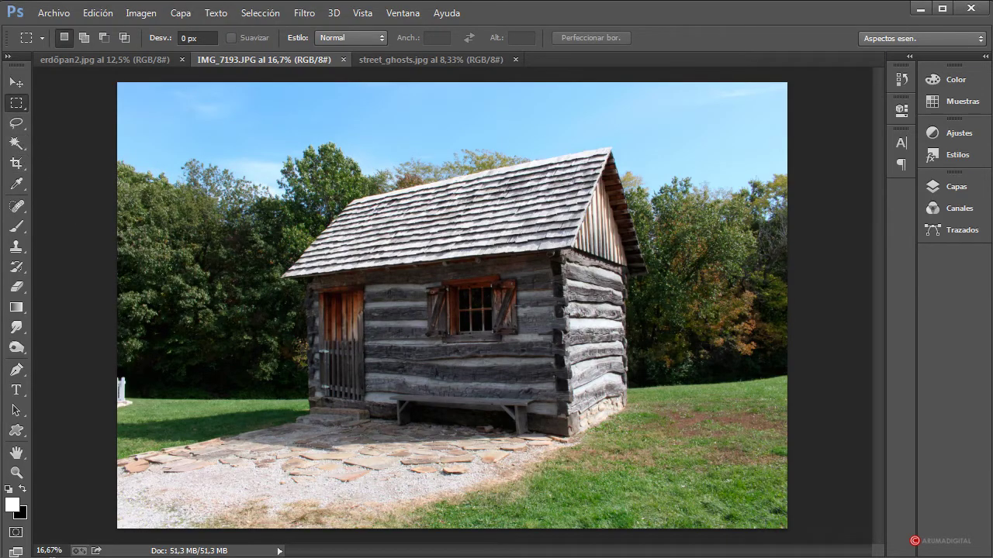
pyautogui.click(62, 550)
# Step: Zoom the cabin photo to 50% and switch to the Polygonal Lasso tool
pyautogui.write('50')
pyautogui.press('Return')
pyautogui.scroll(2, 616, 329)
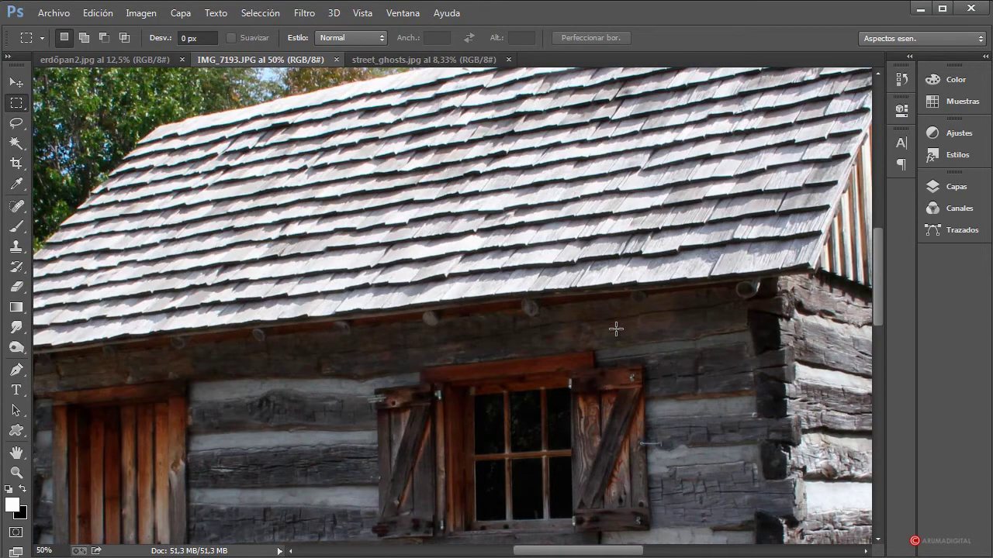
pyautogui.scroll(1, 616, 329)
pyautogui.moveTo(605, 551); pyautogui.dragTo(552, 552)
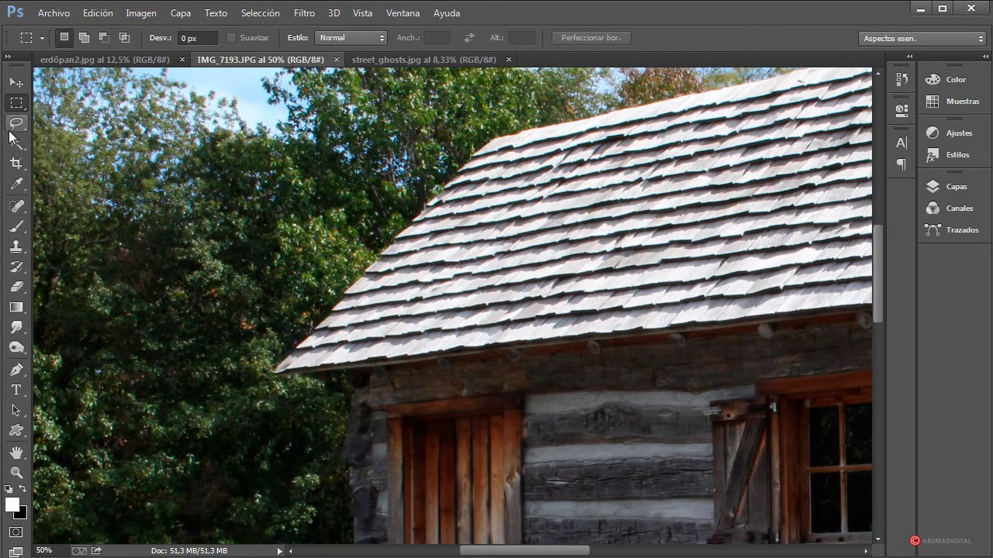
pyautogui.moveTo(17, 122); pyautogui.dragTo(56, 124)
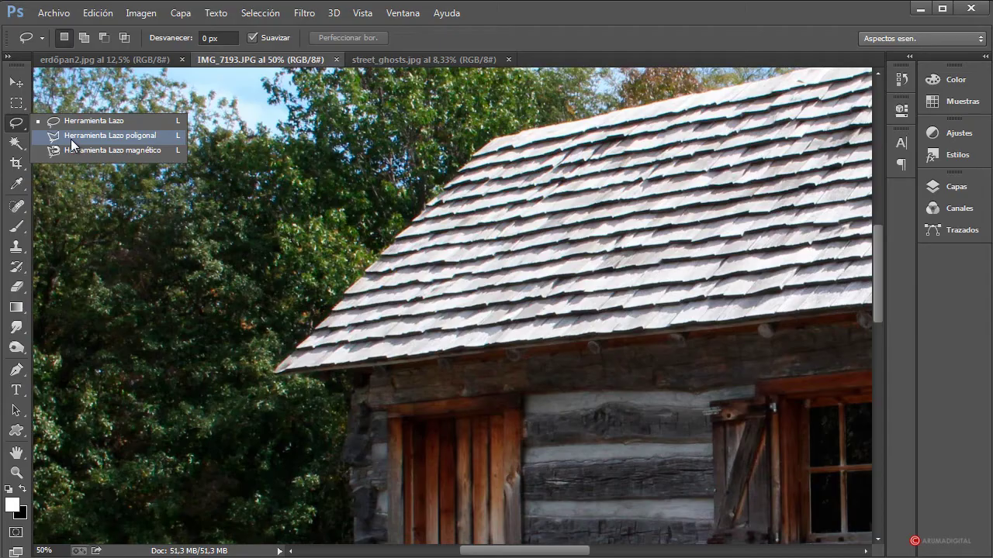
pyautogui.click(71, 138)
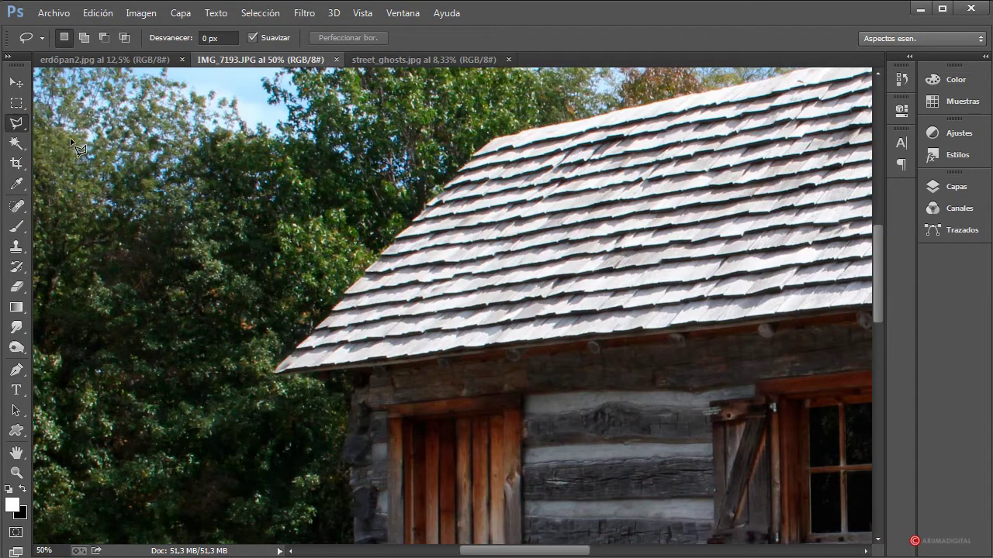
# Step: Trace the outline from the roof peak along the roof's bottom edge and down the left wall
pyautogui.click(494, 140)
pyautogui.click(273, 371)
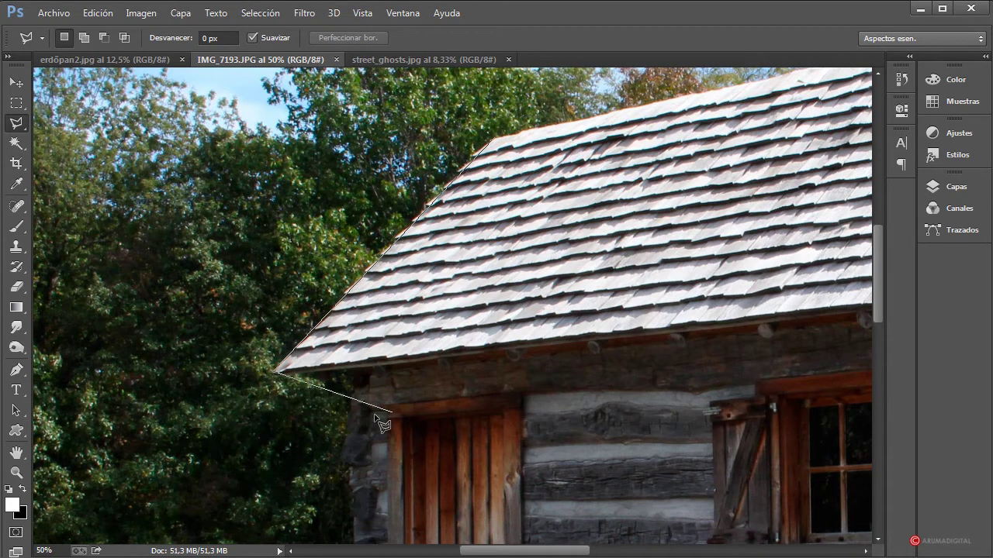
pyautogui.click(347, 370)
pyautogui.click(352, 379)
pyautogui.click(339, 458)
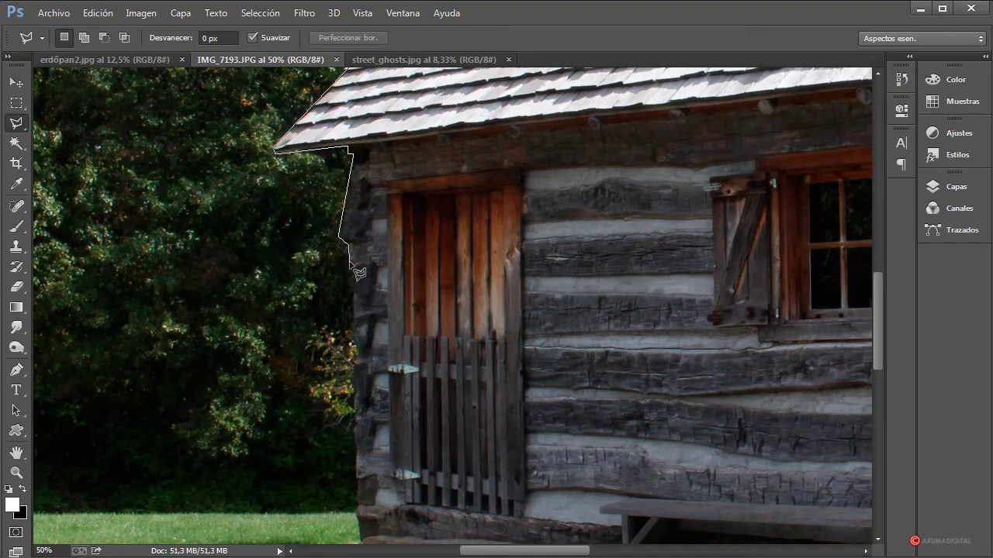
pyautogui.click(352, 343)
pyautogui.click(355, 542)
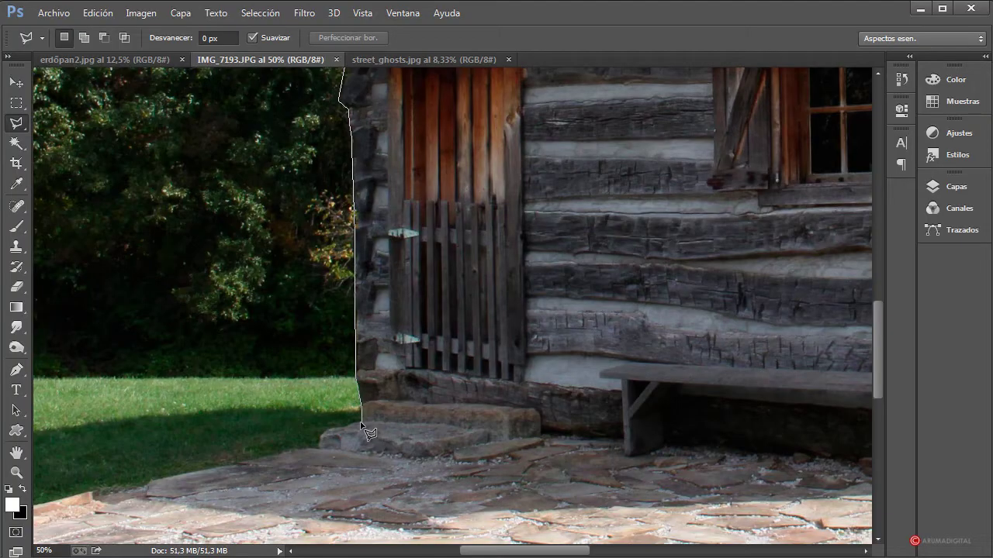
# Step: Continue the outline around the entrance step and along the paving's left and bottom edges
pyautogui.click(361, 423)
pyautogui.click(328, 428)
pyautogui.click(319, 447)
pyautogui.click(149, 481)
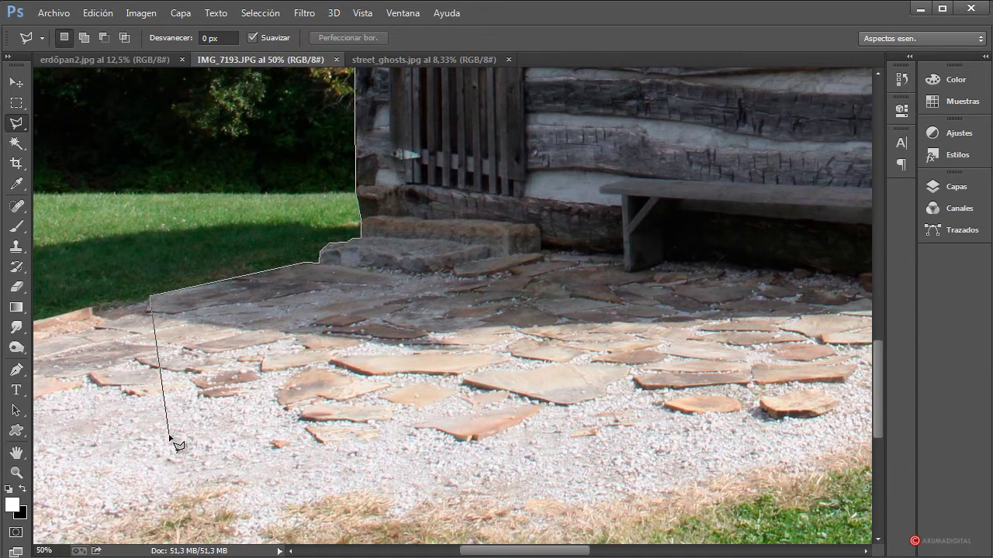
pyautogui.click(168, 435)
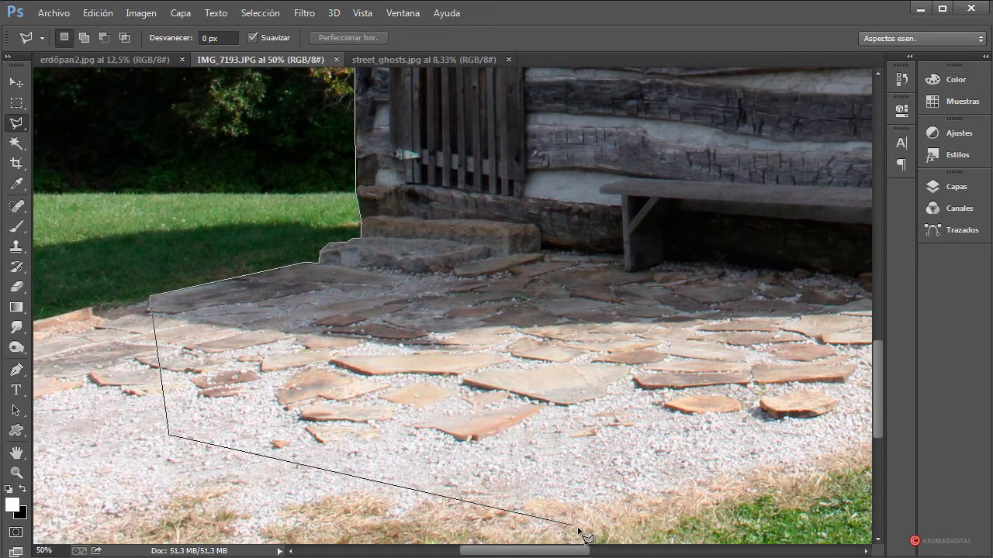
pyautogui.click(567, 524)
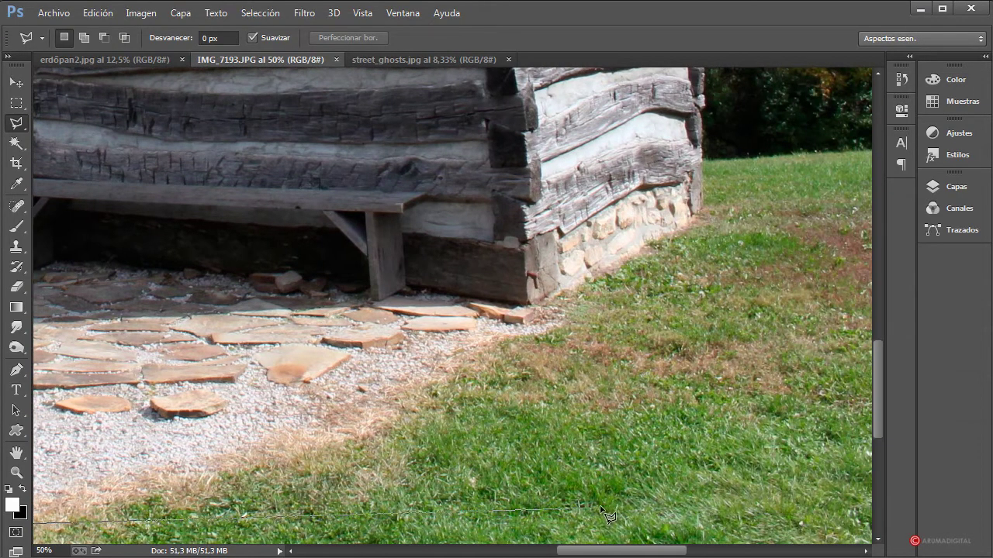
# Step: Extend the lasso outline along the grass edge and up the cabin's right wall
pyautogui.click(600, 506)
pyautogui.click(803, 301)
pyautogui.click(708, 210)
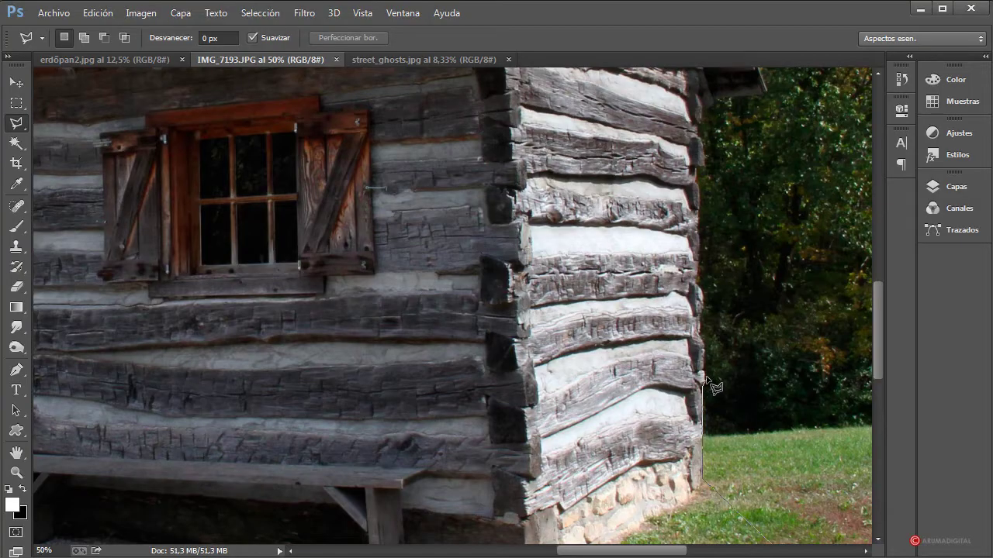
pyautogui.click(704, 378)
pyautogui.click(702, 337)
pyautogui.click(701, 289)
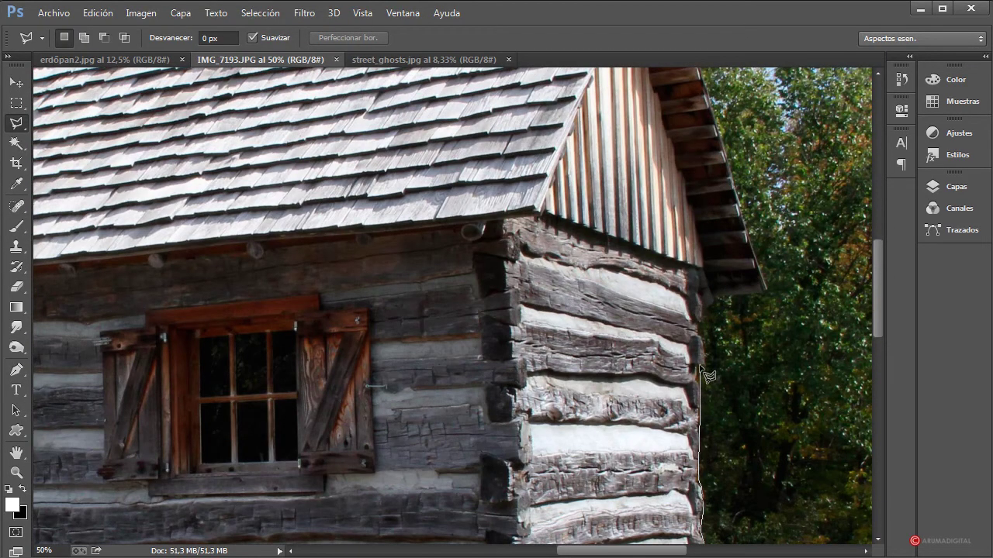
pyautogui.click(703, 365)
pyautogui.click(699, 327)
pyautogui.click(706, 310)
# Step: Trace past the right roof corner, eave and apex, then close at the starting point
pyautogui.click(716, 297)
pyautogui.click(768, 291)
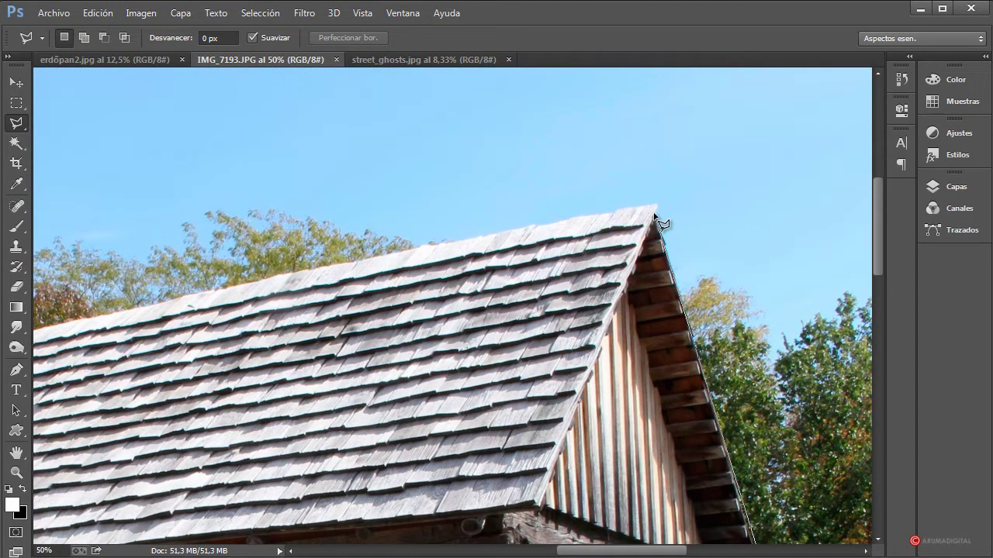
pyautogui.click(655, 216)
pyautogui.moveTo(264, 286); pyautogui.dragTo(621, 288)
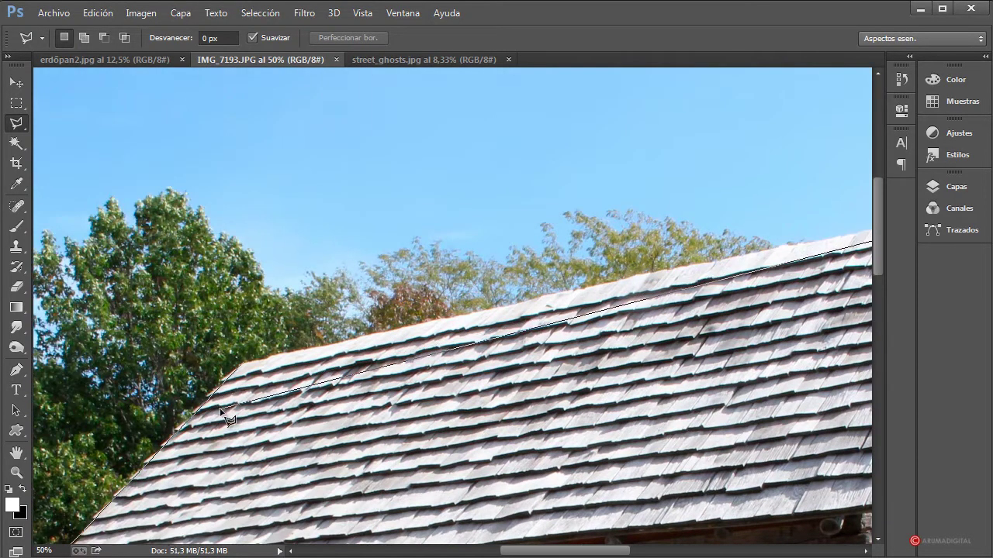
pyautogui.click(244, 368)
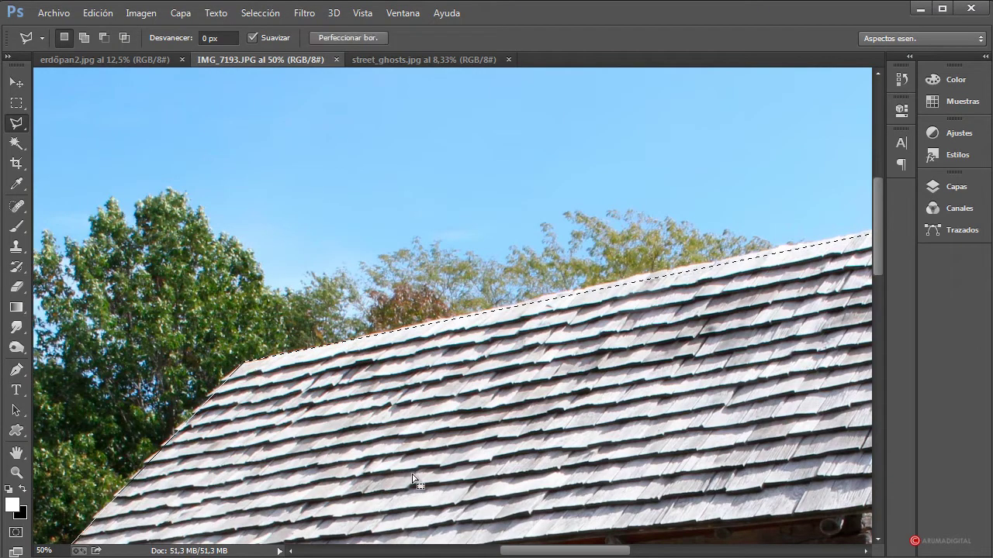
# Step: Reposition the view and switch to the Quick Selection brush
pyautogui.scroll(-3, 566, 431)
pyautogui.scroll(-1, 572, 428)
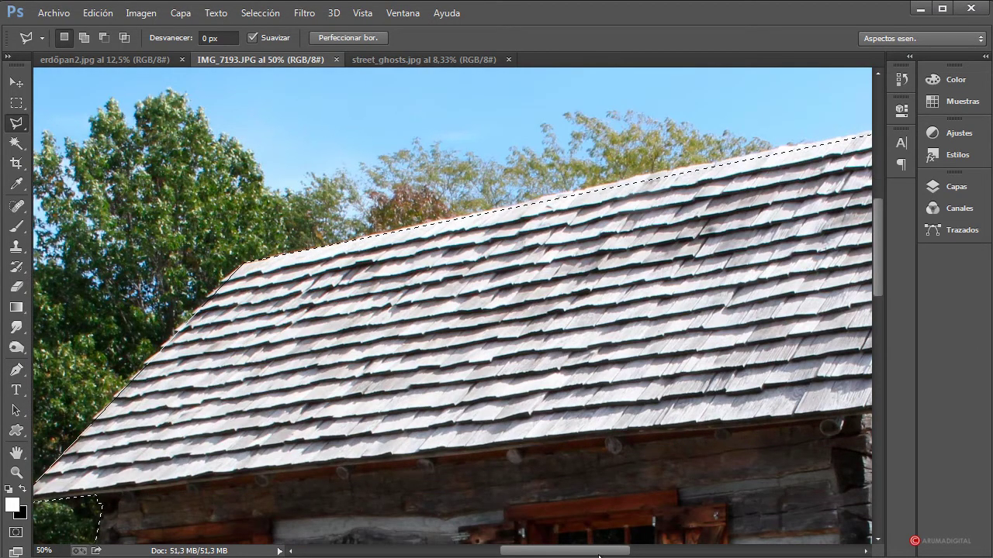
pyautogui.moveTo(593, 552)
pyautogui.mouseDown()
pyautogui.moveTo(635, 552)
pyautogui.moveTo(602, 551)
pyautogui.mouseUp()
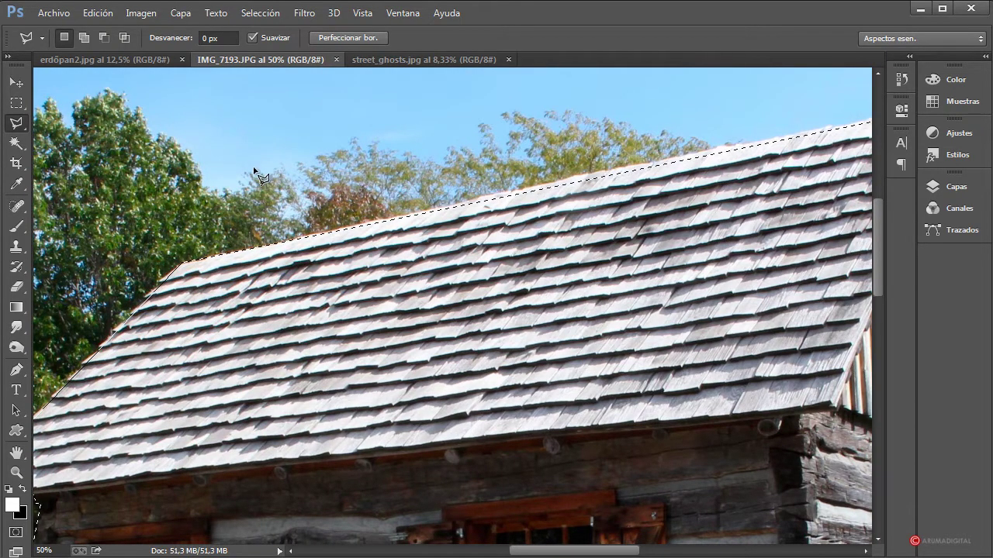
pyautogui.rightClick(17, 125)
pyautogui.press('m')
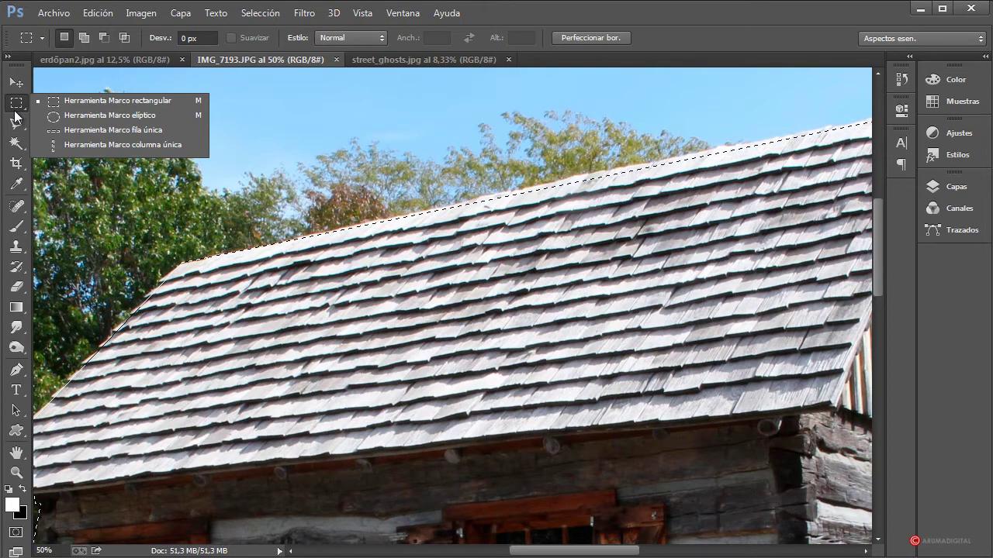
pyautogui.click(17, 124)
pyautogui.click(17, 144)
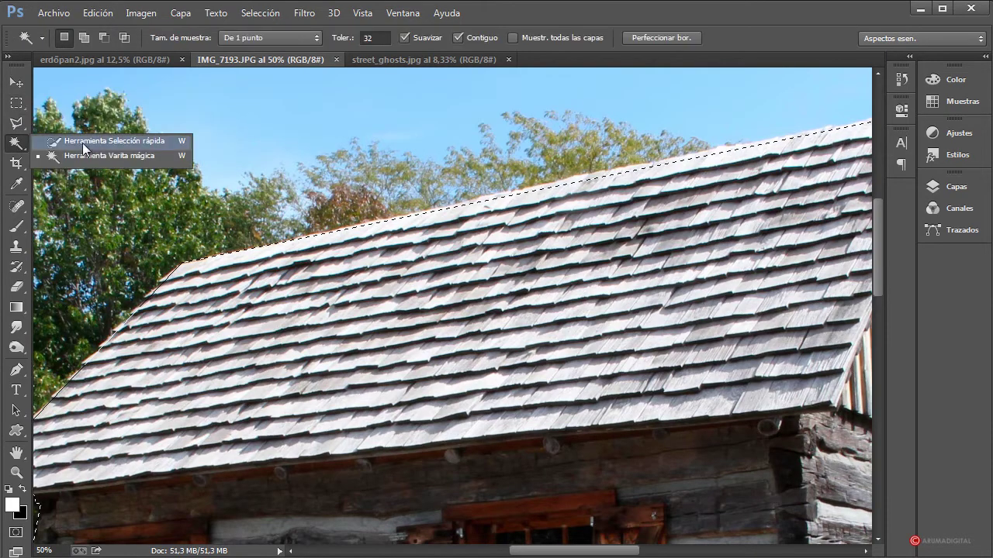
pyautogui.click(78, 143)
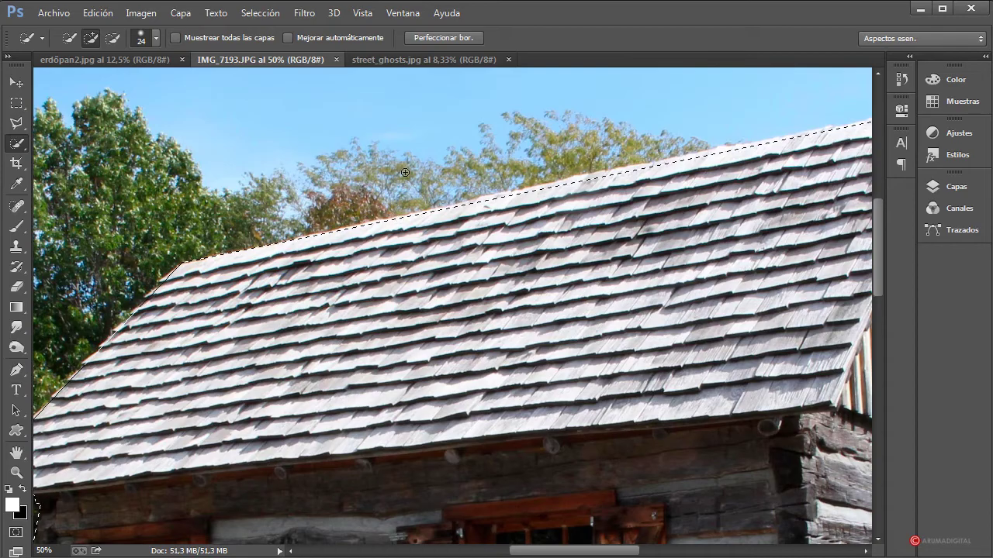
# Step: Subtract the trees along the roof edge from the selection, then add the roof notch back
pyautogui.press('alt')
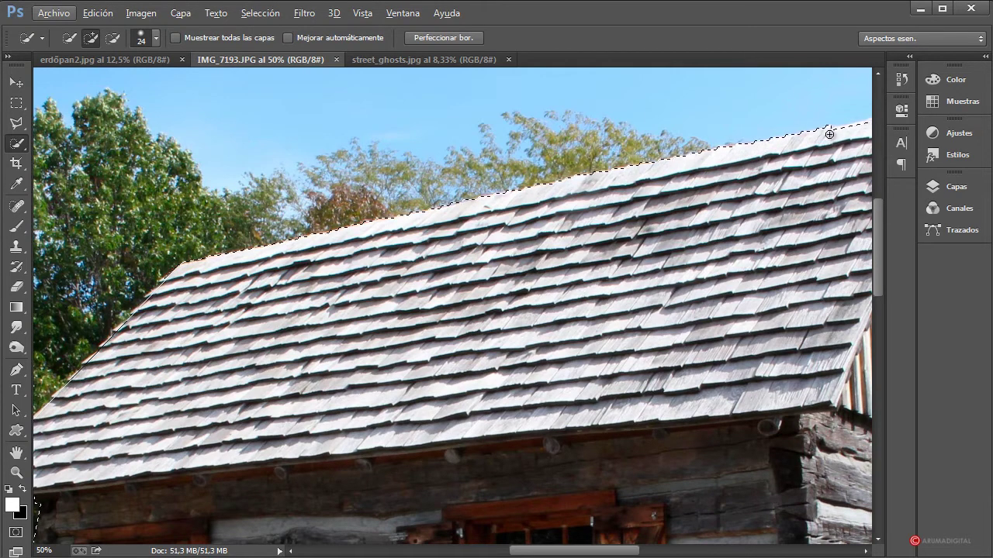
pyautogui.moveTo(234, 258)
pyautogui.mouseDown()
pyautogui.moveTo(149, 297)
pyautogui.moveTo(117, 331)
pyautogui.mouseUp()
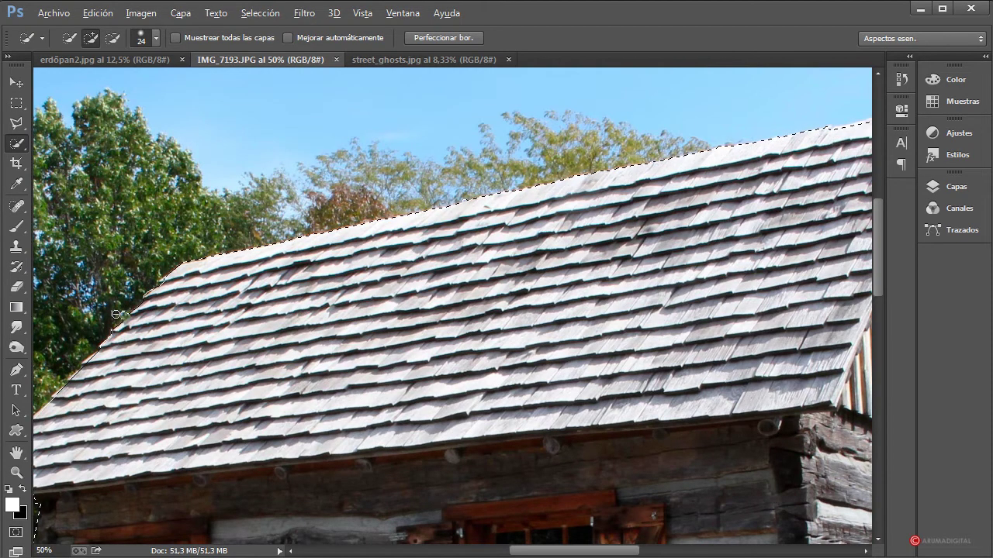
pyautogui.press('alt')
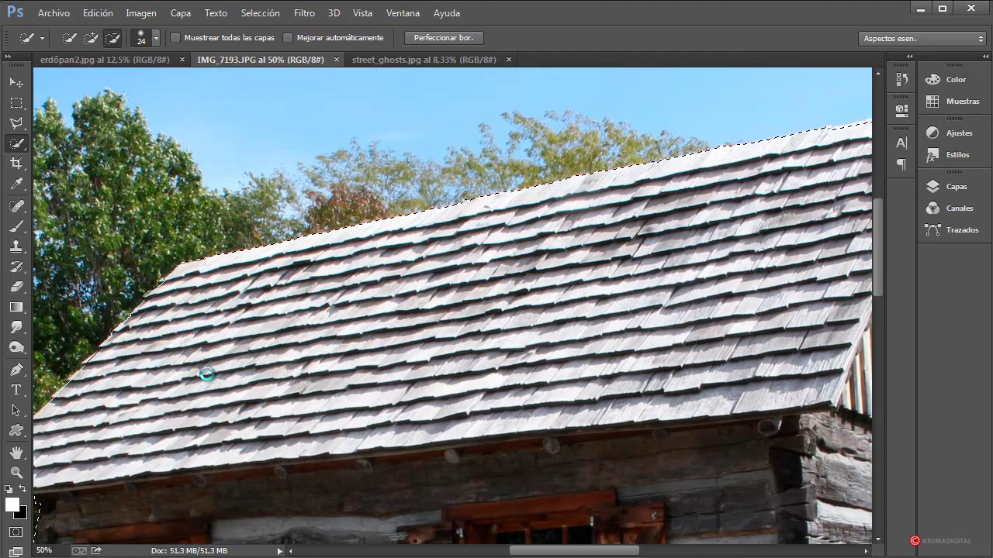
pyautogui.hscroll(-4, 206, 375)
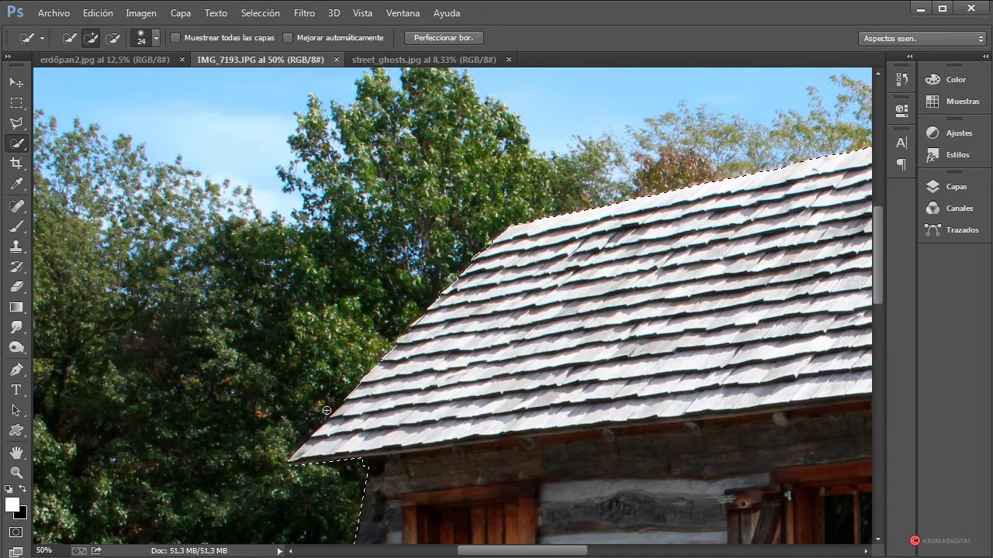
pyautogui.press('alt')
pyautogui.moveTo(337, 401); pyautogui.dragTo(334, 405)
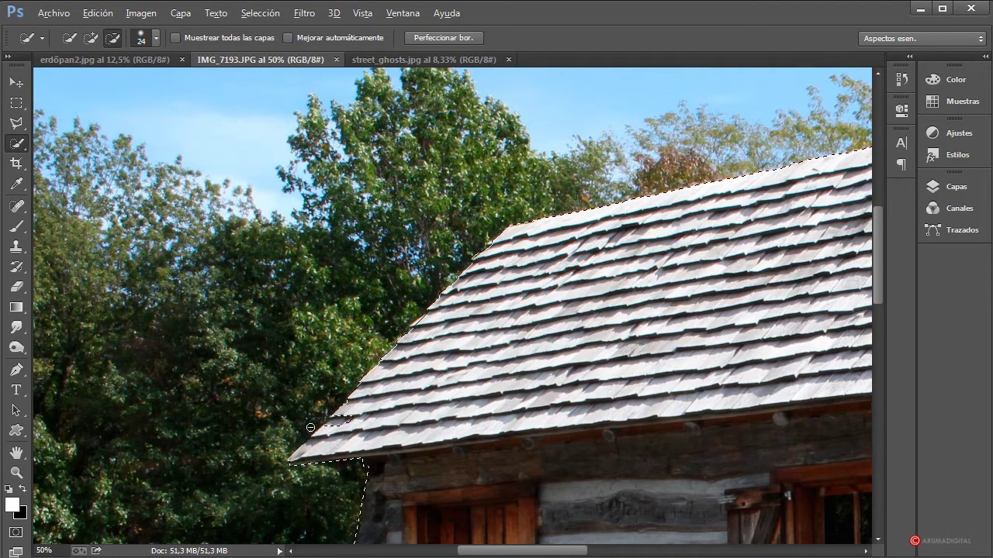
pyautogui.press('alt')
pyautogui.click(342, 421)
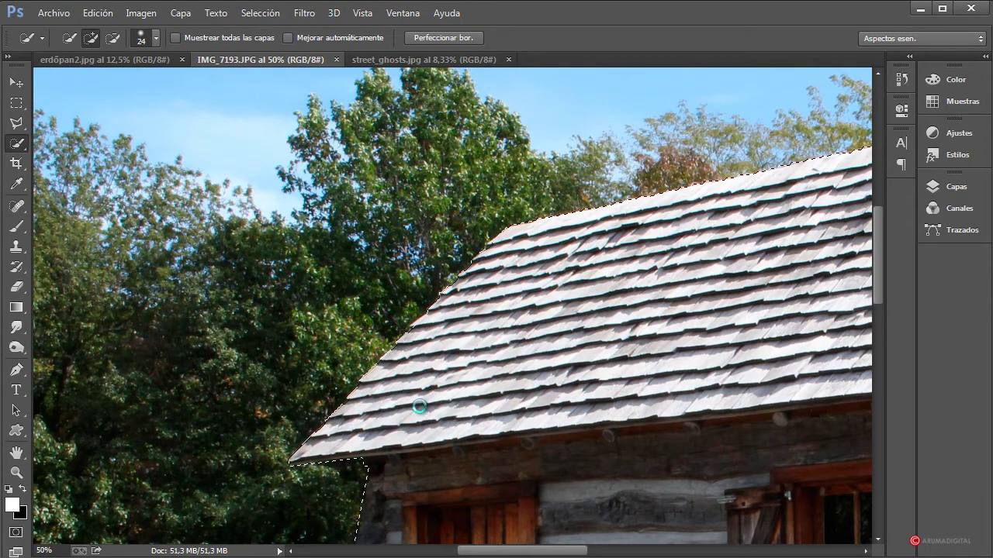
# Step: Subtract the lawn beside the cabin corner and along the diagonal grass edge
pyautogui.scroll(-5, 427, 411)
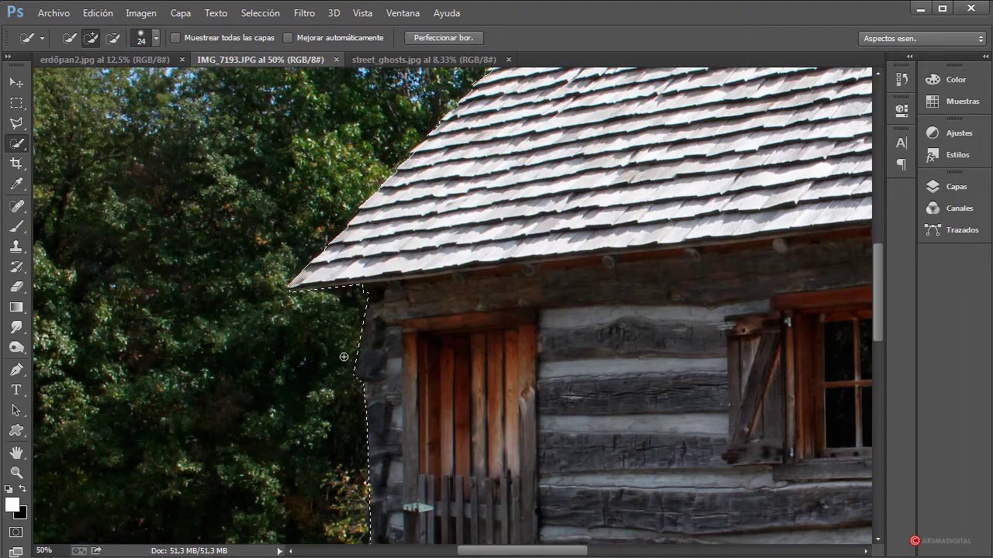
pyautogui.press('alt')
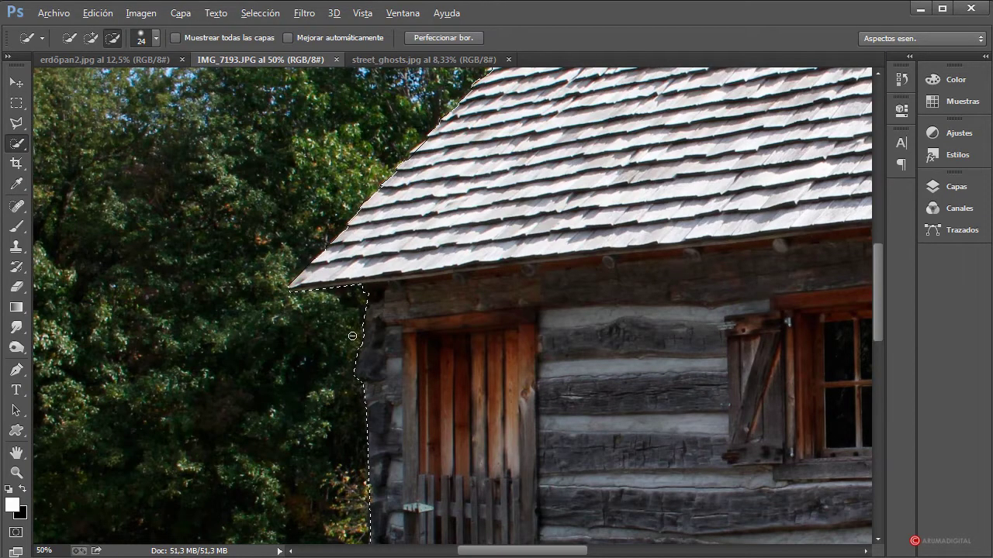
pyautogui.scroll(-2, 382, 368)
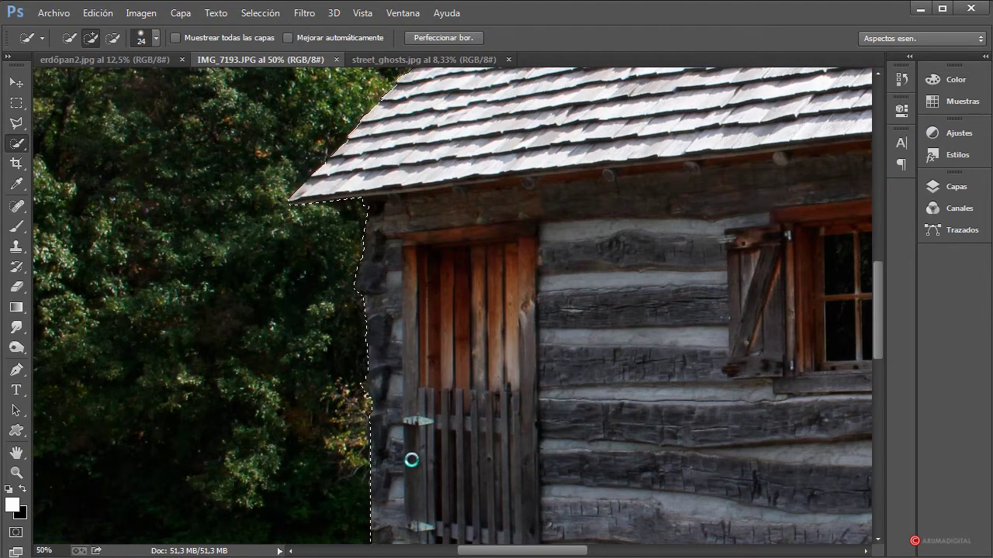
pyautogui.scroll(-3, 411, 460)
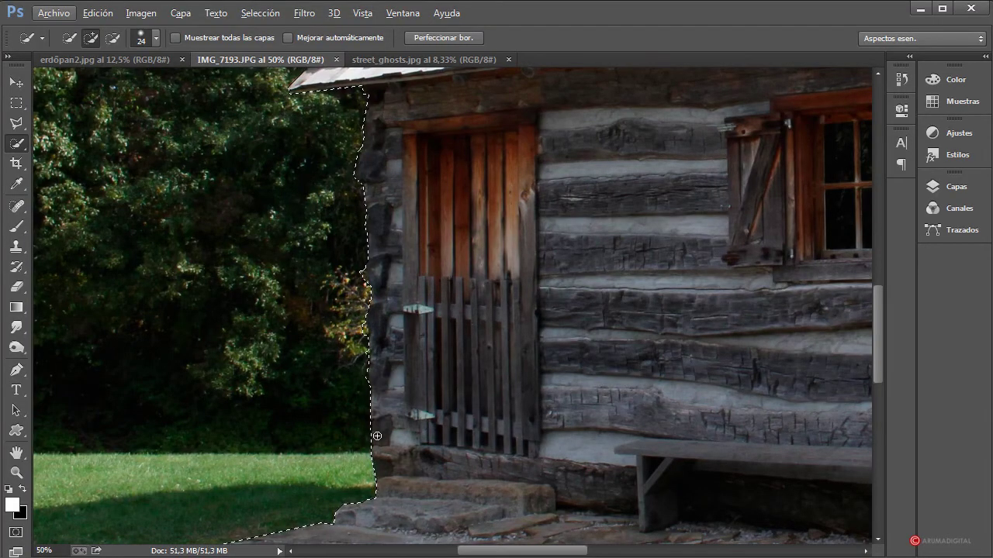
pyautogui.moveTo(564, 551); pyautogui.dragTo(676, 552)
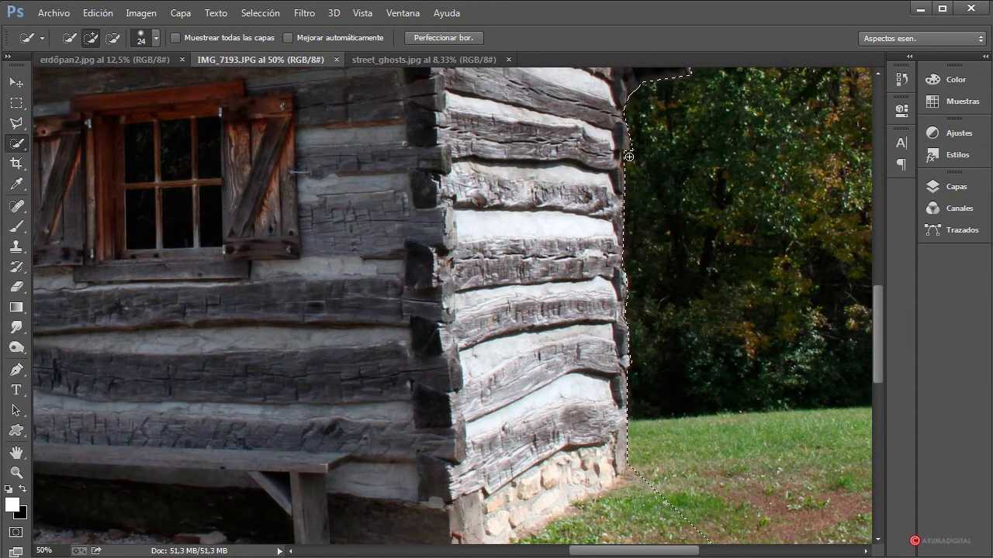
pyautogui.press('alt')
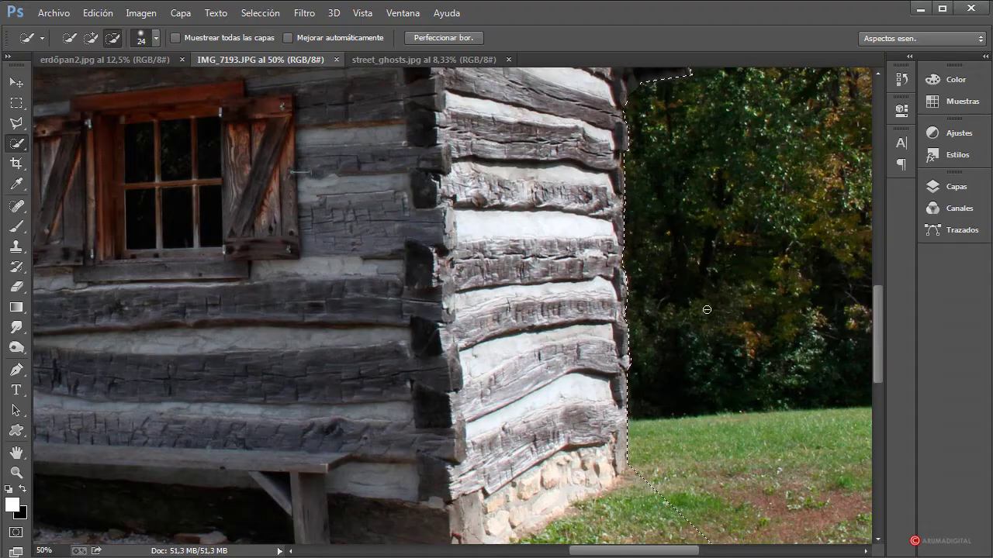
pyautogui.scroll(-3, 543, 419)
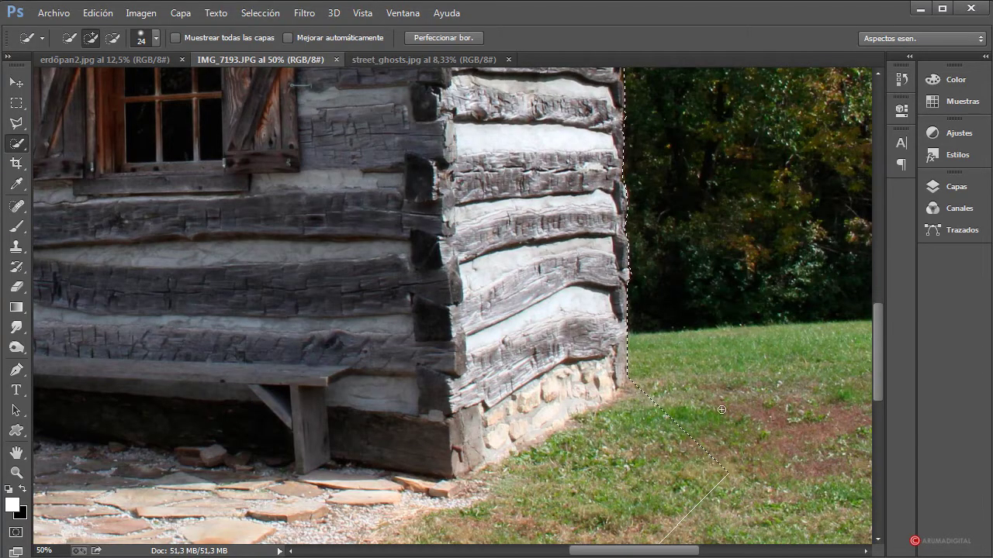
pyautogui.moveTo(686, 405)
pyautogui.mouseDown()
pyautogui.moveTo(720, 494)
pyautogui.moveTo(713, 499)
pyautogui.mouseUp()
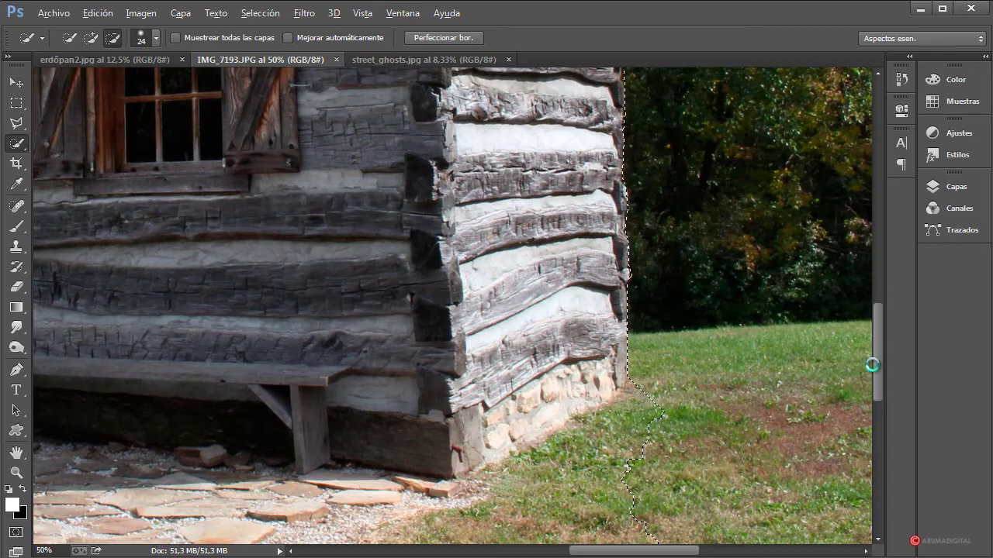
pyautogui.moveTo(873, 392); pyautogui.dragTo(873, 435)
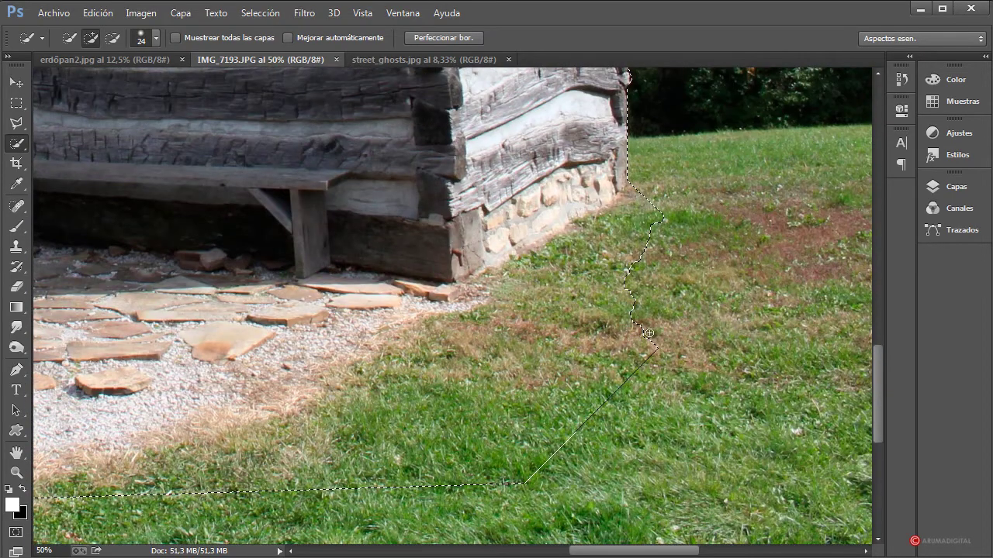
pyautogui.moveTo(652, 341)
pyautogui.mouseDown()
pyautogui.moveTo(639, 378)
pyautogui.moveTo(611, 407)
pyautogui.mouseUp()
pyautogui.moveTo(561, 457); pyautogui.dragTo(496, 489)
# Step: Drag the selected cabin from IMG_7193.JPG onto the erdöpan2.jpg forest canvas
pyautogui.click(113, 61)
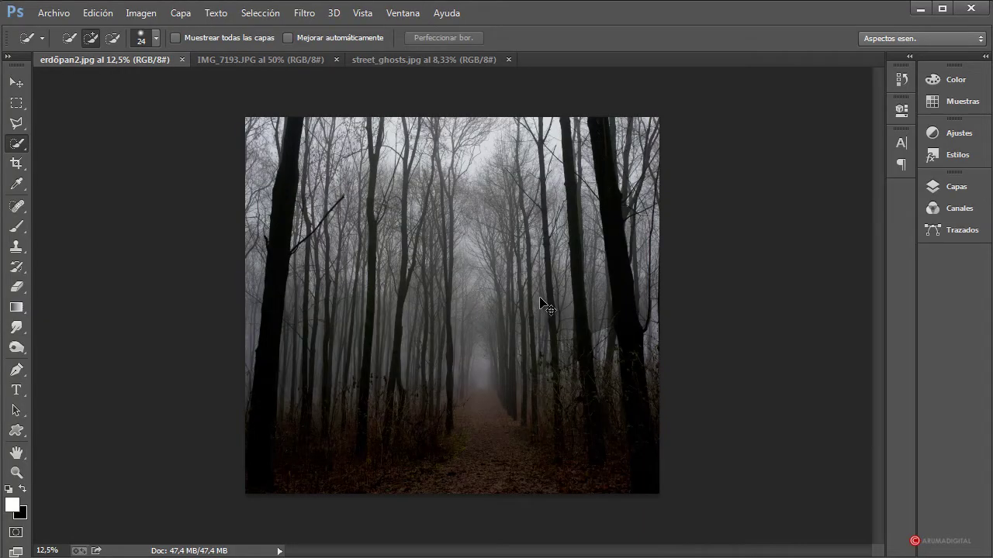
pyautogui.moveTo(540, 298); pyautogui.dragTo(541, 298)
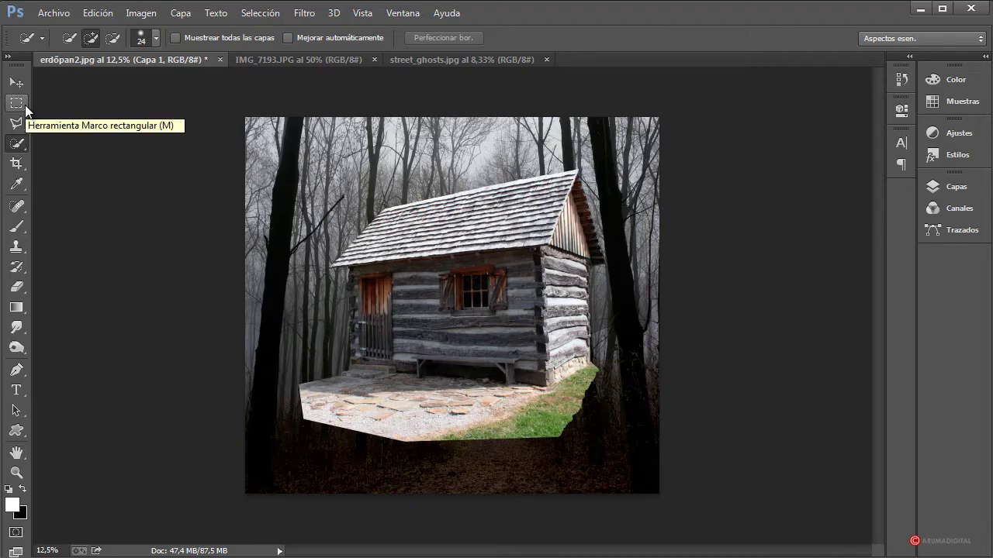
pyautogui.click(17, 103)
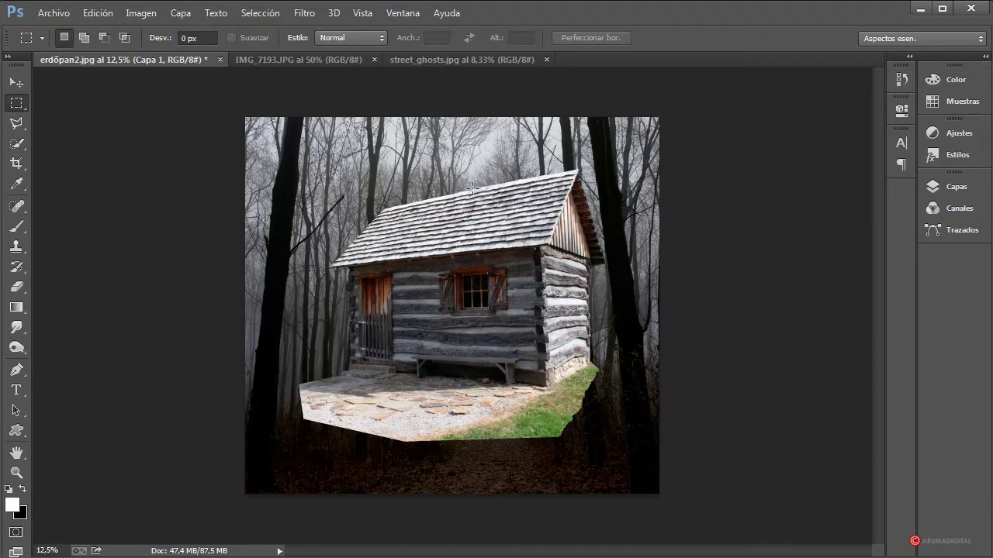
# Step: Free-transform the cabin down to about 43.5% and move it onto the forest path
pyautogui.rightClick(443, 258)
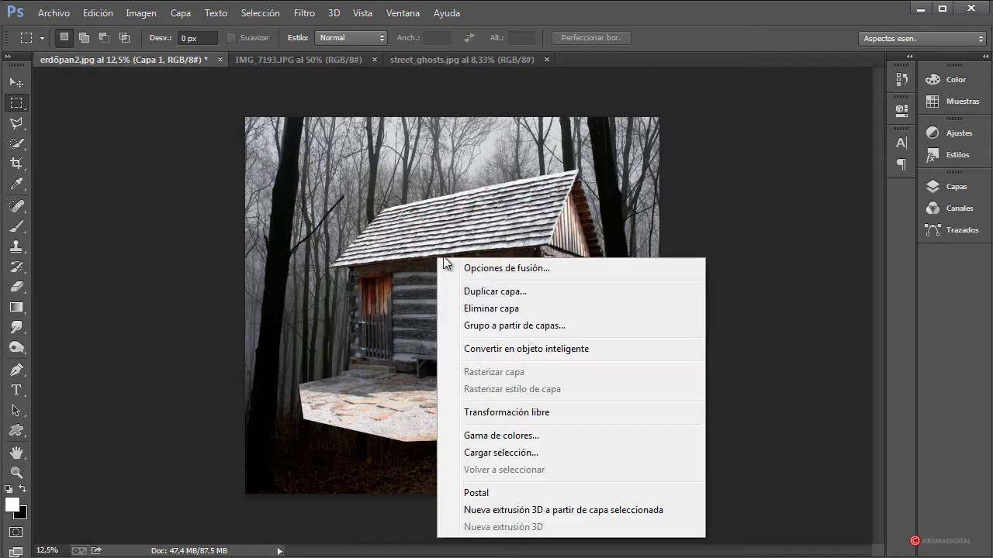
pyautogui.click(522, 413)
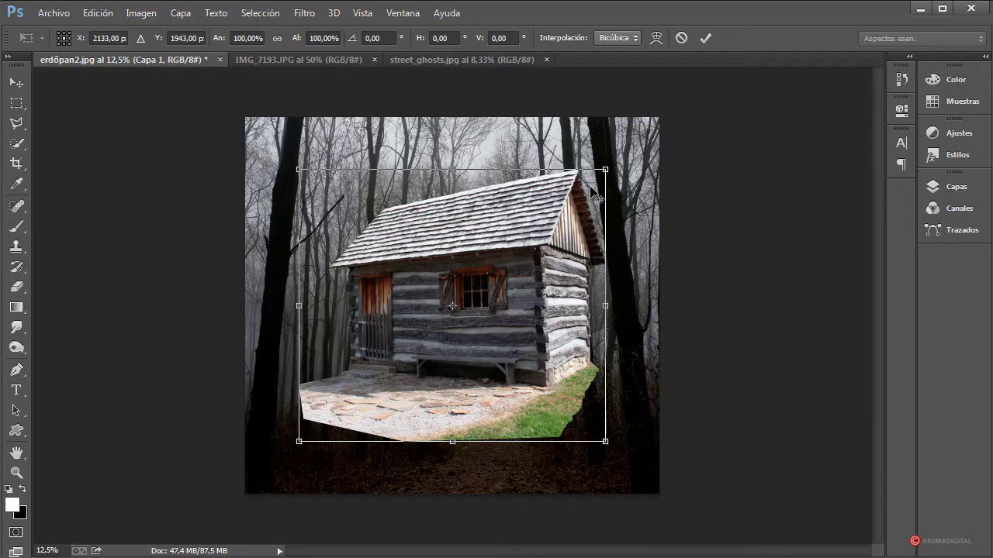
pyautogui.moveTo(604, 172); pyautogui.dragTo(534, 266)
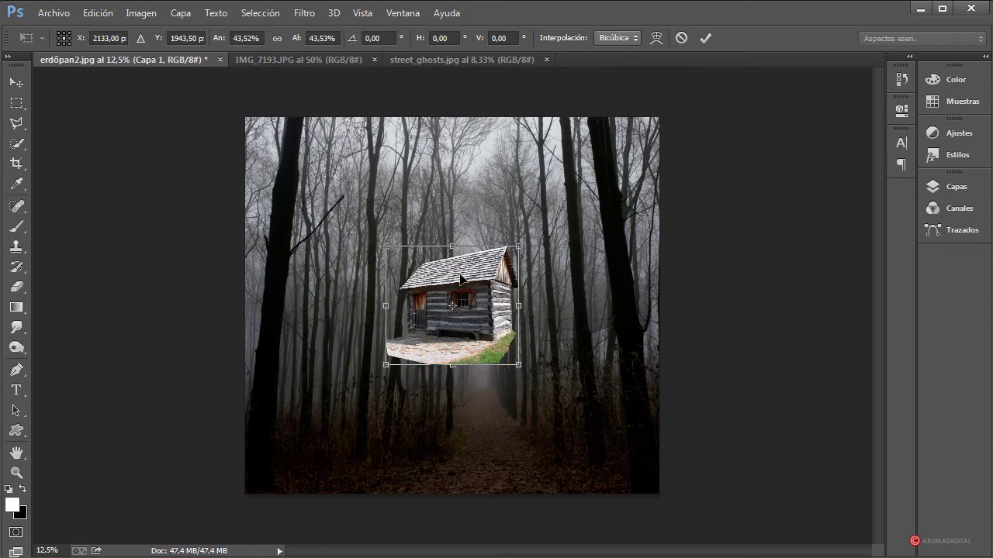
pyautogui.moveTo(460, 277); pyautogui.dragTo(487, 322)
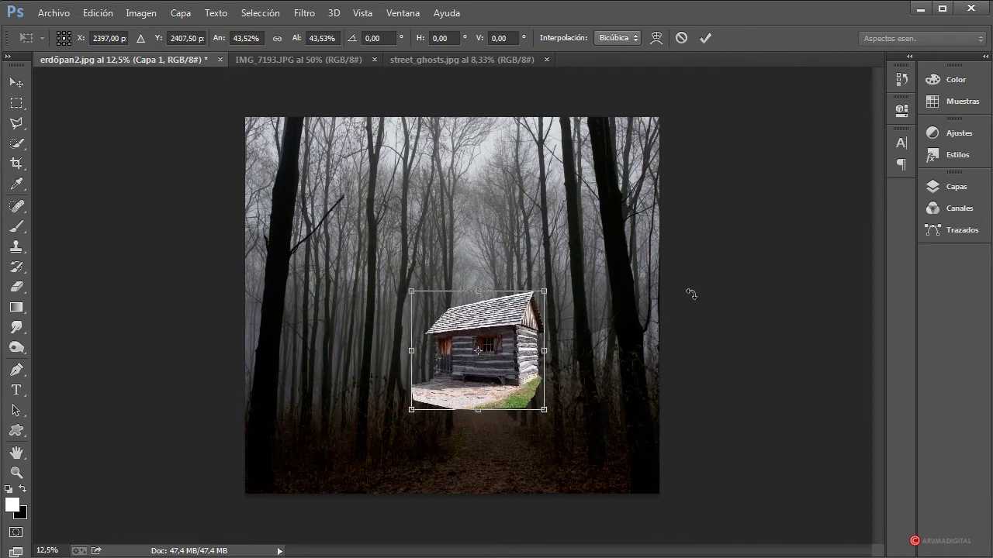
pyautogui.press('Return')
pyautogui.press('m')
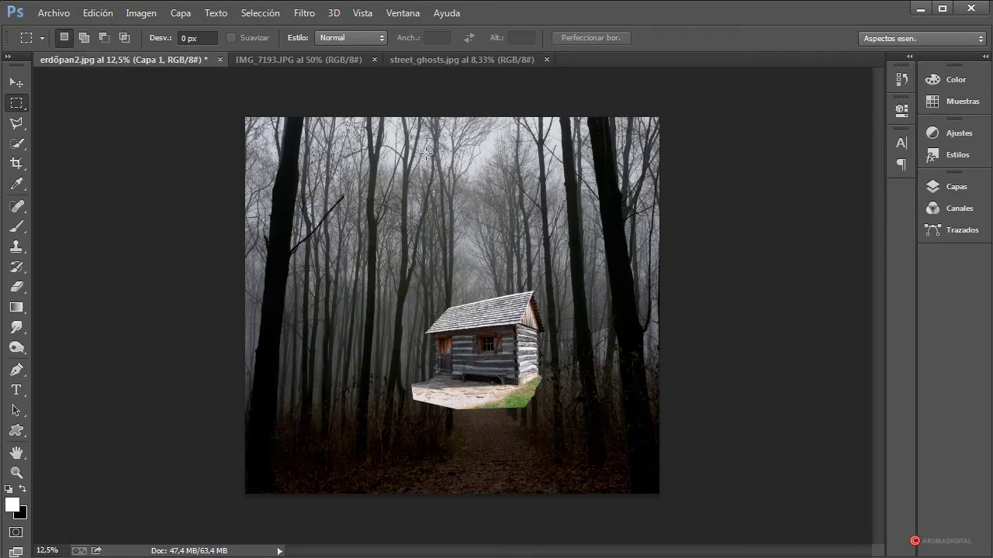
# Step: Temporarily lower Capa 1's opacity, nudge the cabin slightly lower, then restore 100% opacity
pyautogui.click(946, 188)
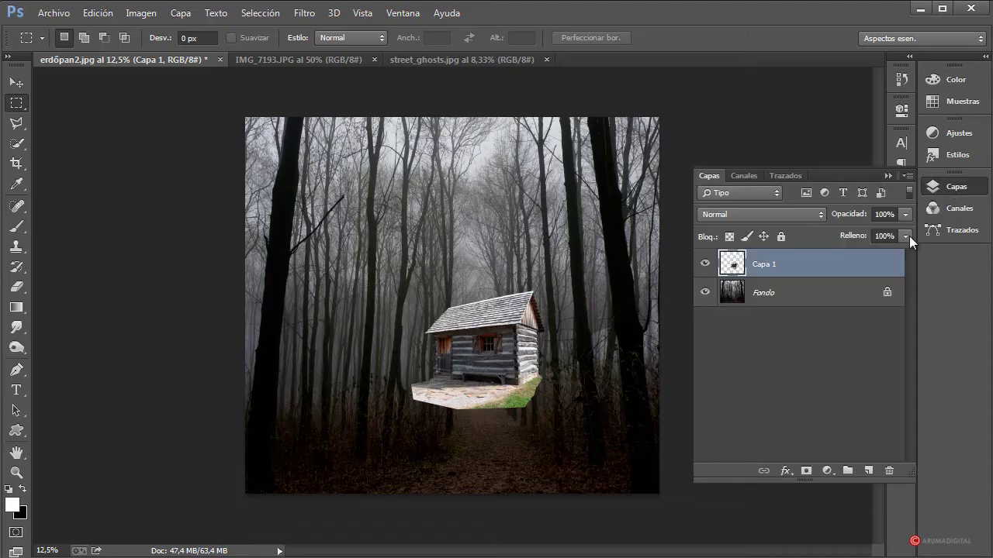
pyautogui.moveTo(906, 219); pyautogui.dragTo(841, 238)
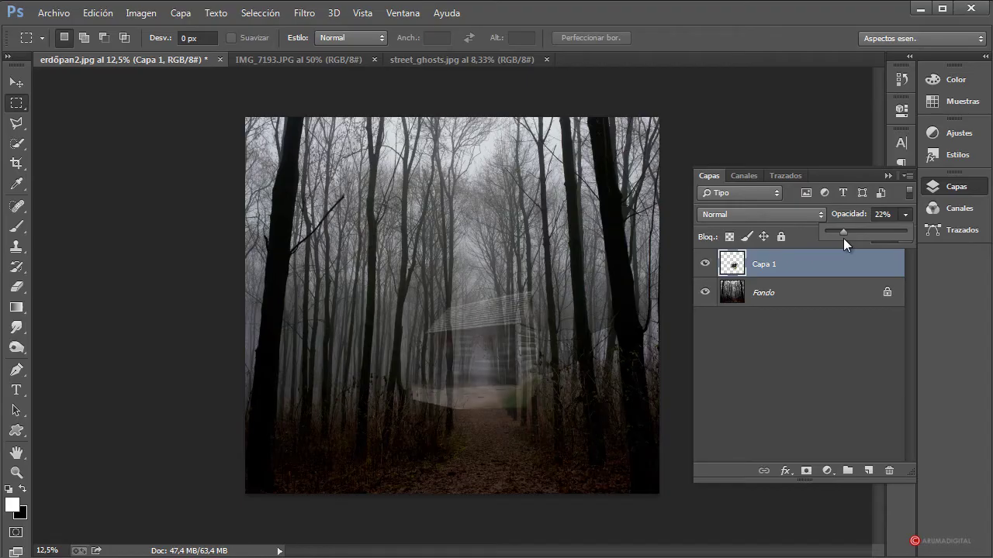
pyautogui.click(17, 80)
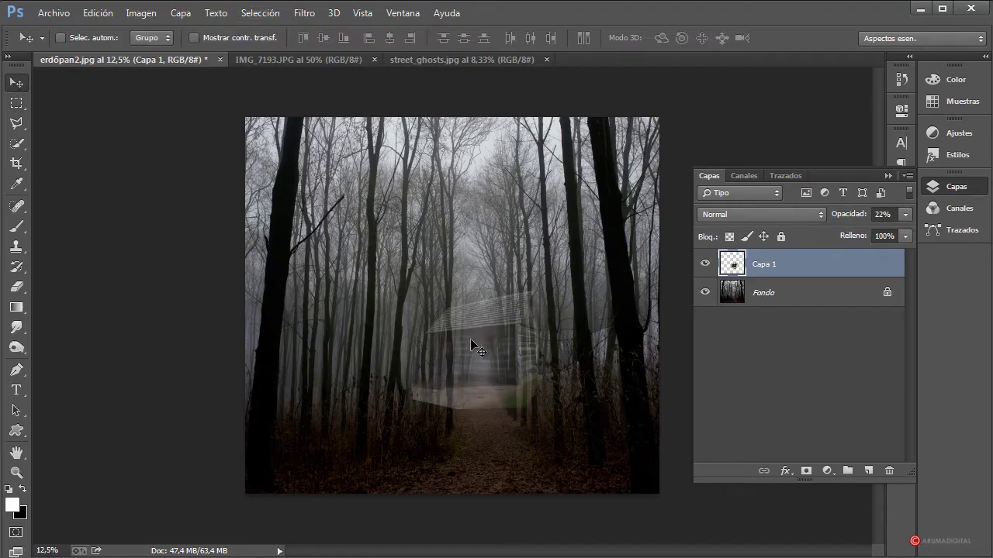
pyautogui.moveTo(493, 357); pyautogui.dragTo(490, 369)
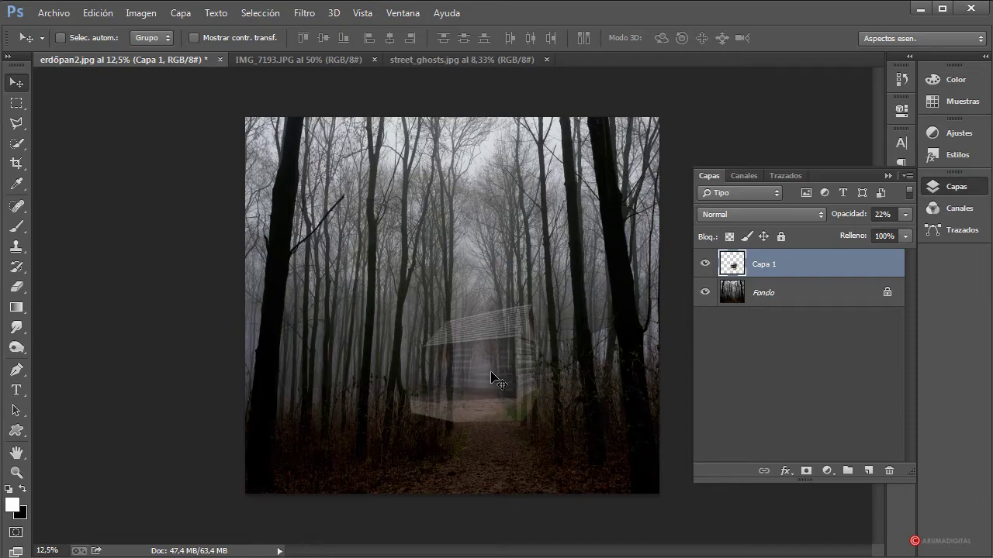
pyautogui.click(905, 214)
pyautogui.moveTo(858, 232); pyautogui.dragTo(937, 220)
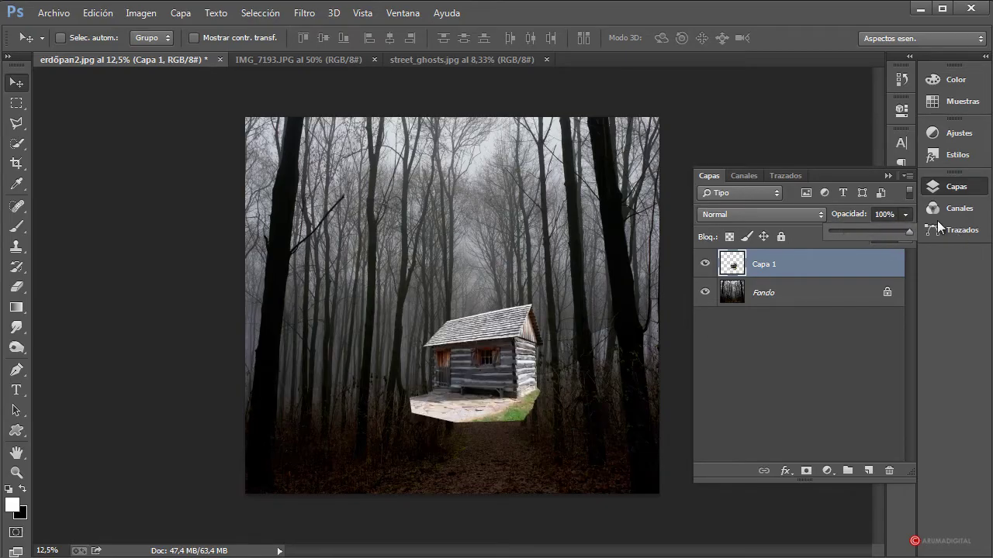
pyautogui.click(889, 175)
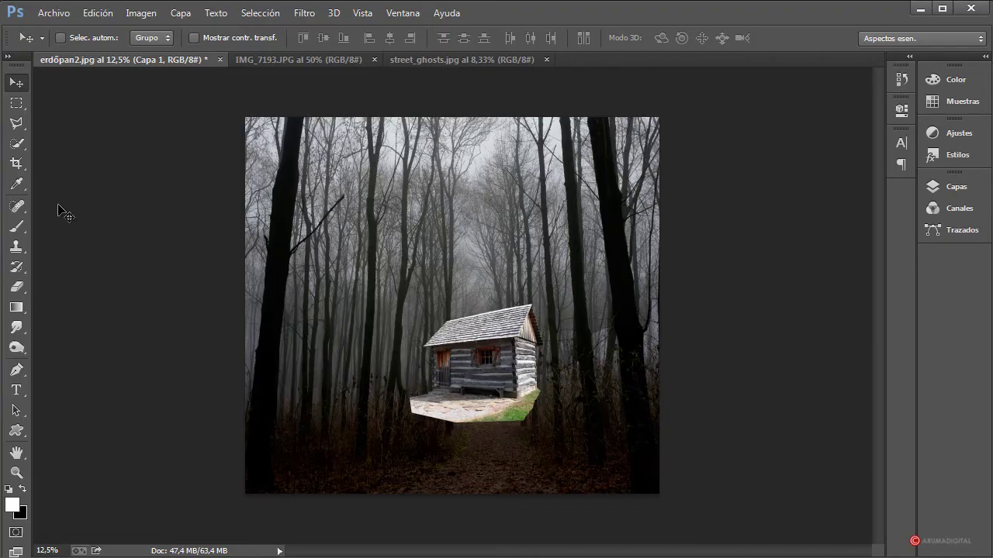
# Step: Convert the Fondo background into Capa 0, duplicate it, and move Capa 0 copia above Capa 1
pyautogui.click(964, 186)
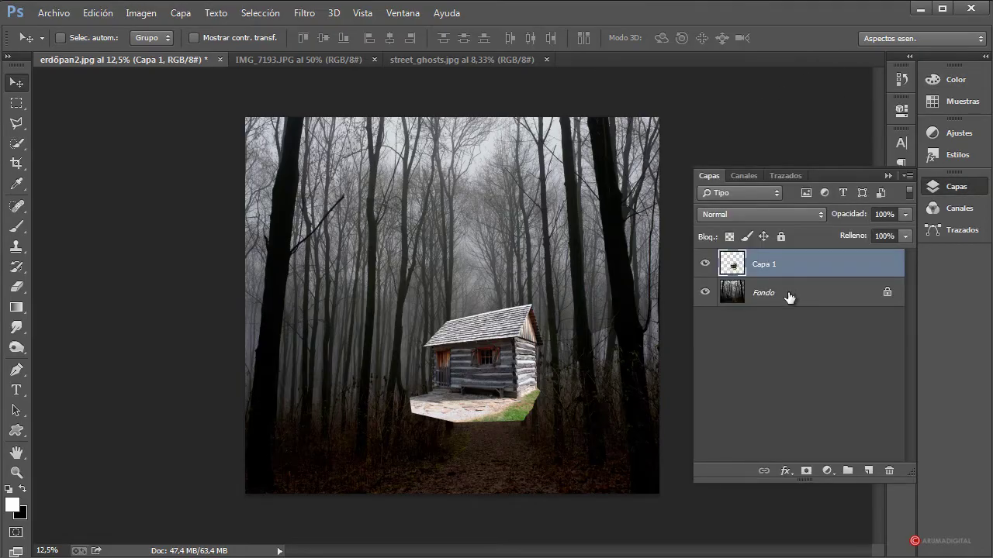
pyautogui.doubleClick(789, 297)
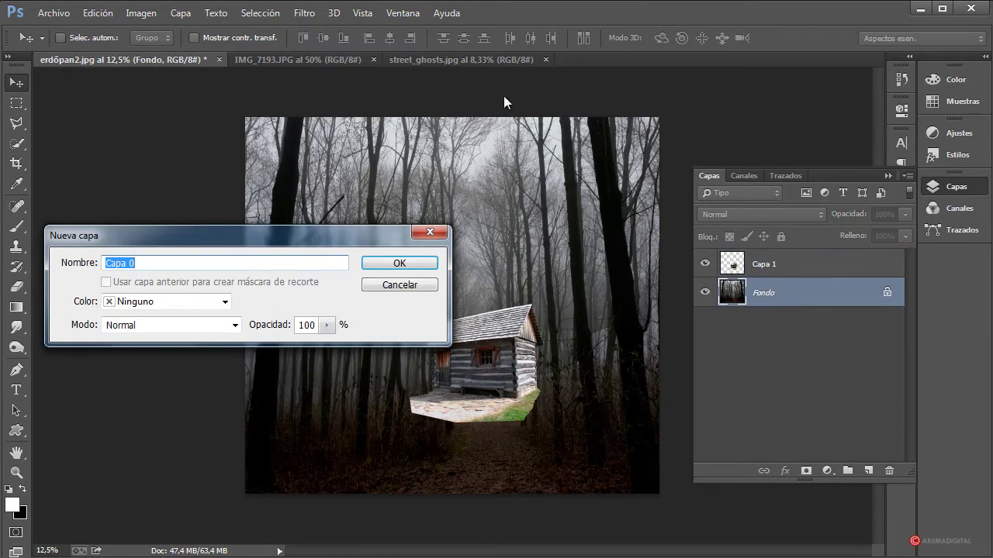
pyautogui.click(390, 265)
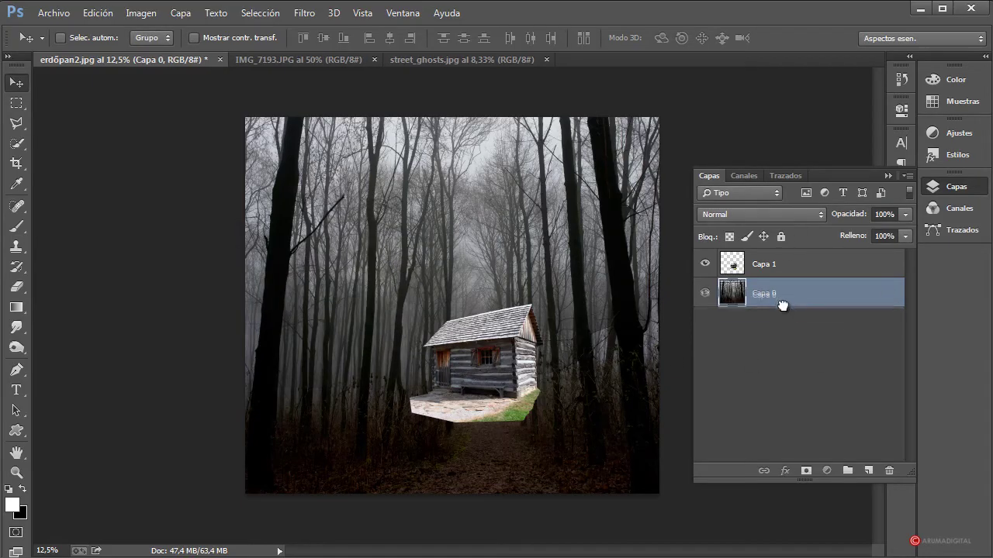
pyautogui.moveTo(780, 301); pyautogui.dragTo(869, 470)
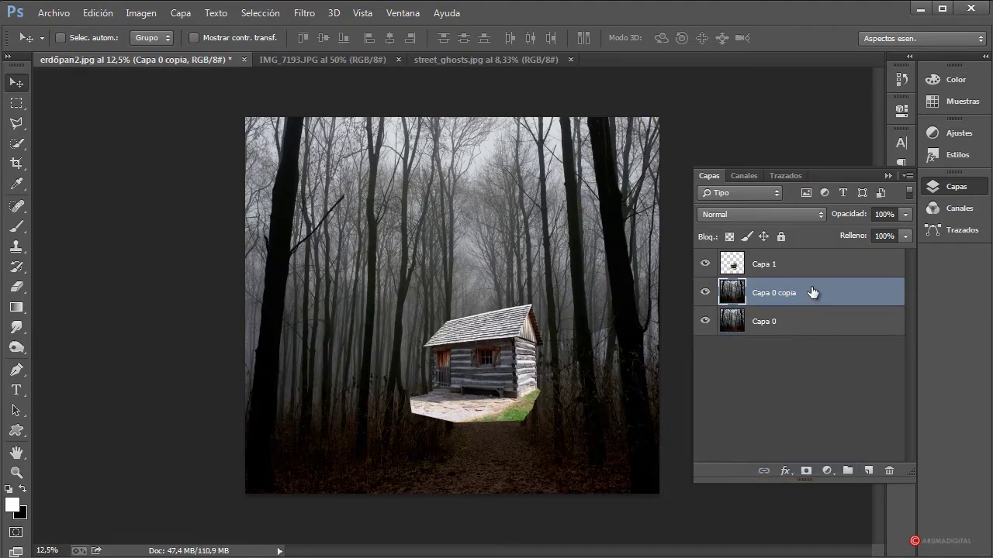
pyautogui.moveTo(812, 292); pyautogui.dragTo(810, 251)
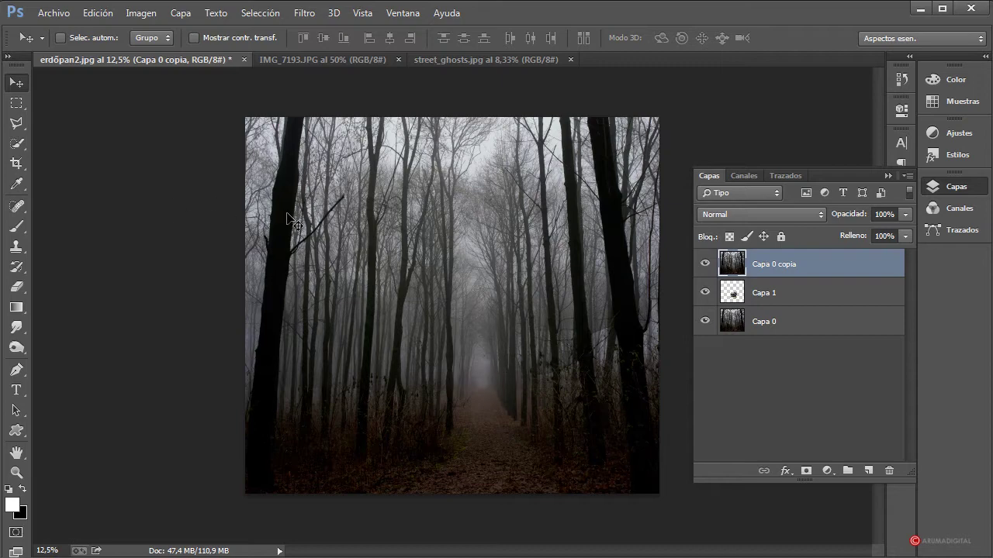
# Step: Select the forest with Gama de colores, sampling a dark tree trunk at tolerance around 166
pyautogui.click(253, 16)
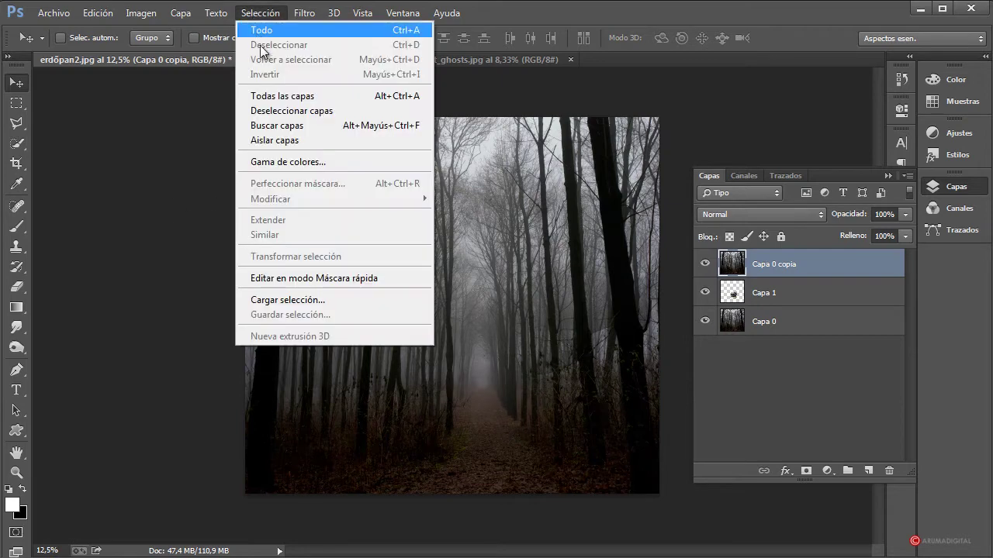
pyautogui.click(283, 166)
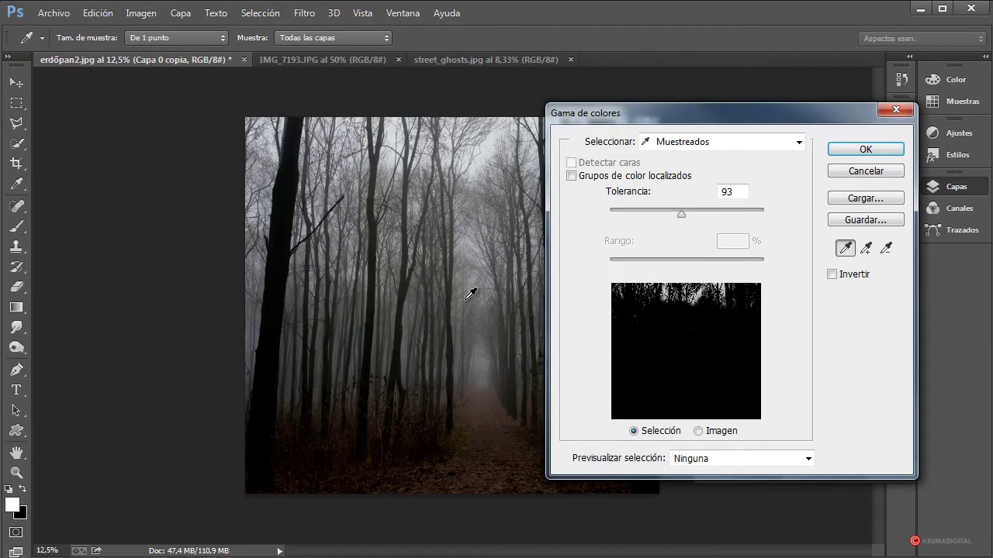
pyautogui.click(490, 144)
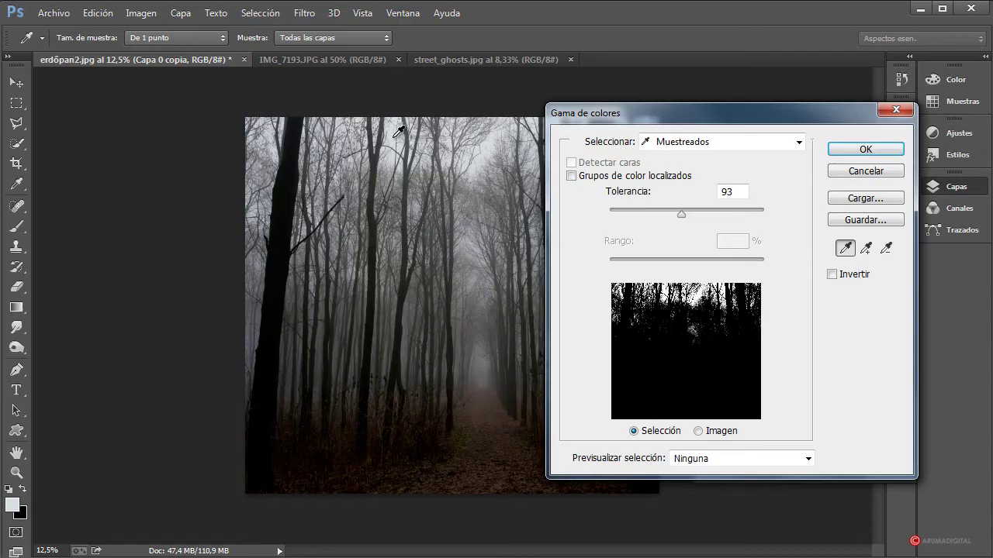
pyautogui.click(402, 303)
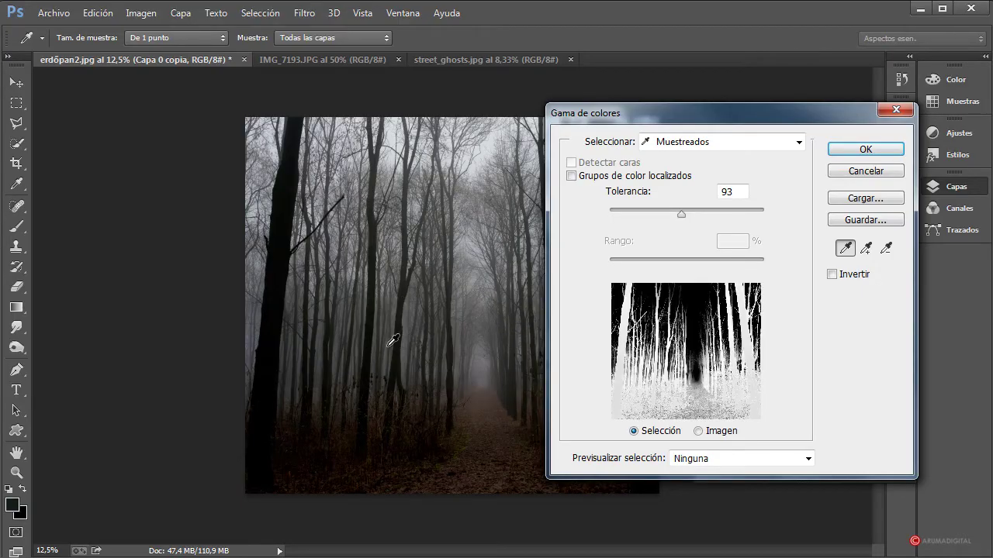
pyautogui.moveTo(684, 214); pyautogui.dragTo(712, 214)
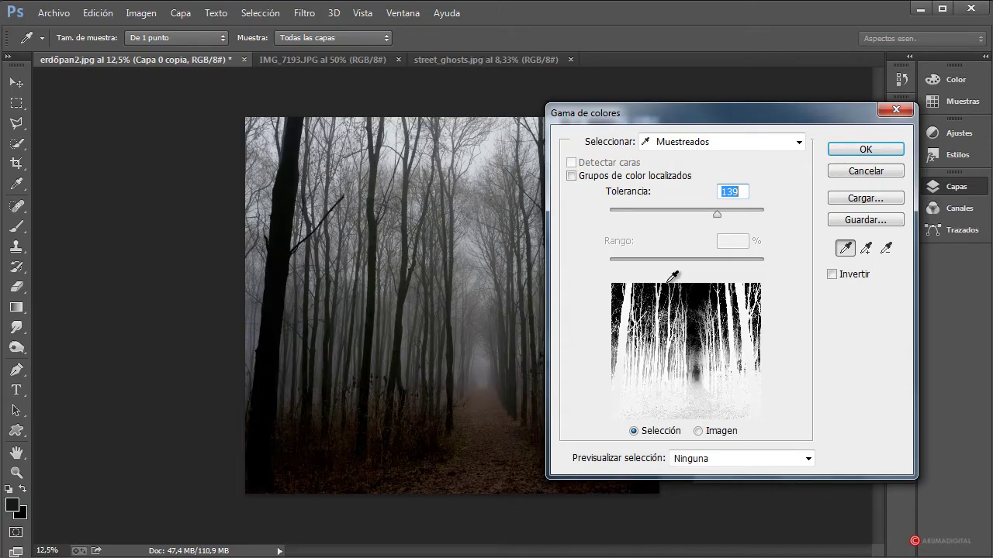
pyautogui.click(272, 338)
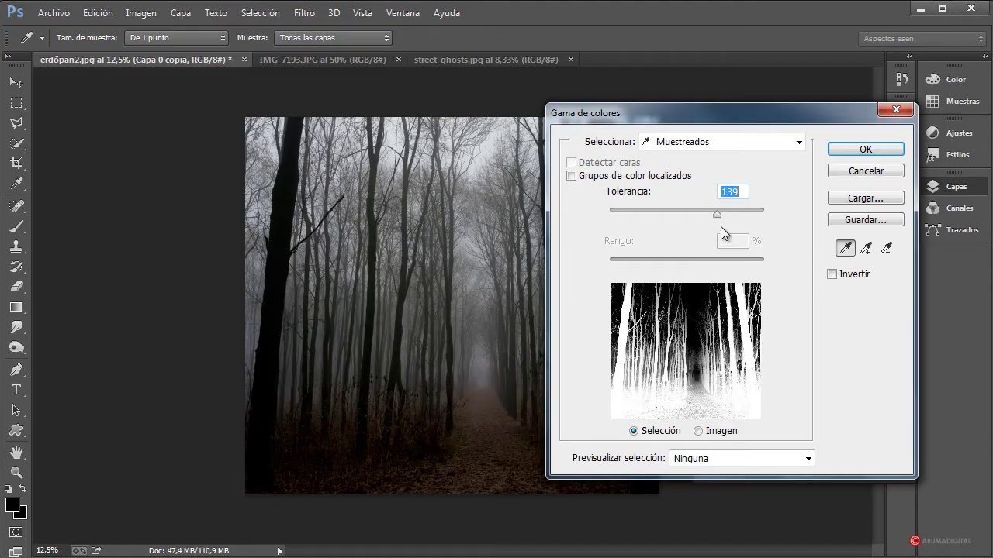
pyautogui.moveTo(718, 212); pyautogui.dragTo(737, 213)
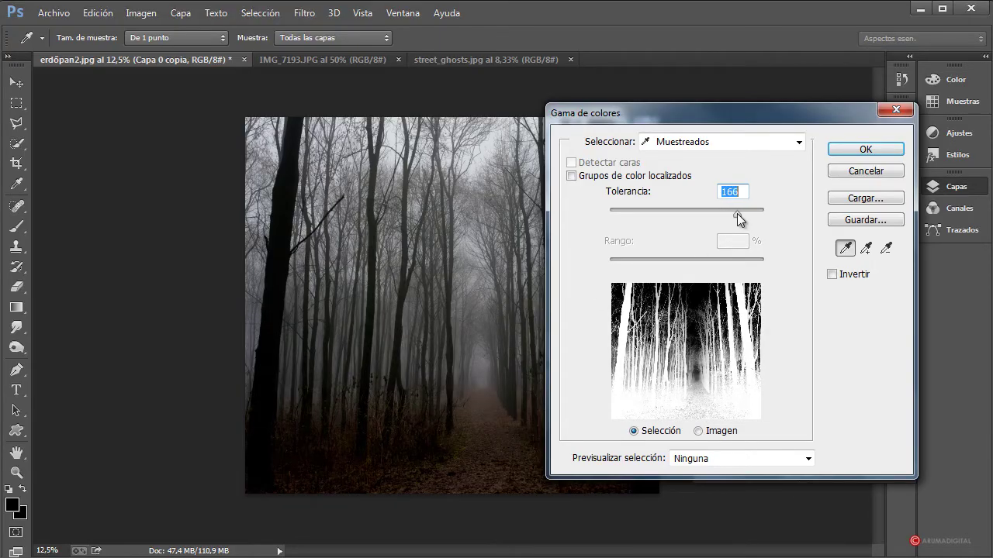
pyautogui.click(865, 150)
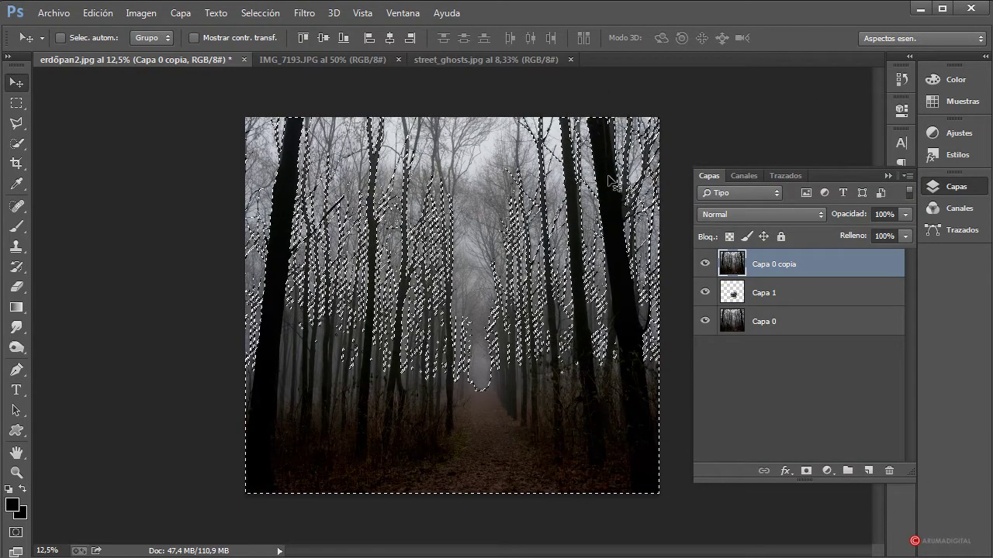
# Step: Add a layer mask to Capa 0 copia and set a 513 px Eraser
pyautogui.click(806, 472)
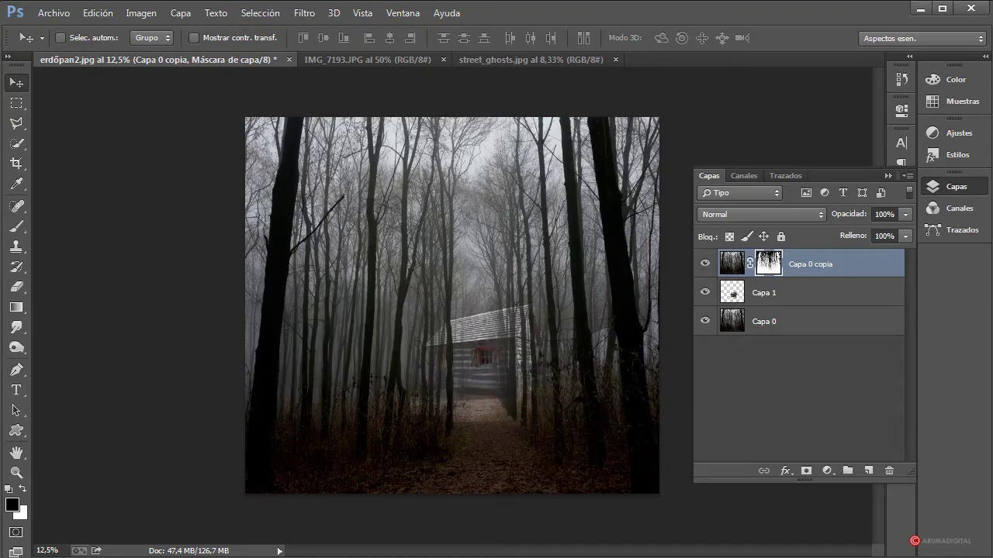
pyautogui.click(19, 291)
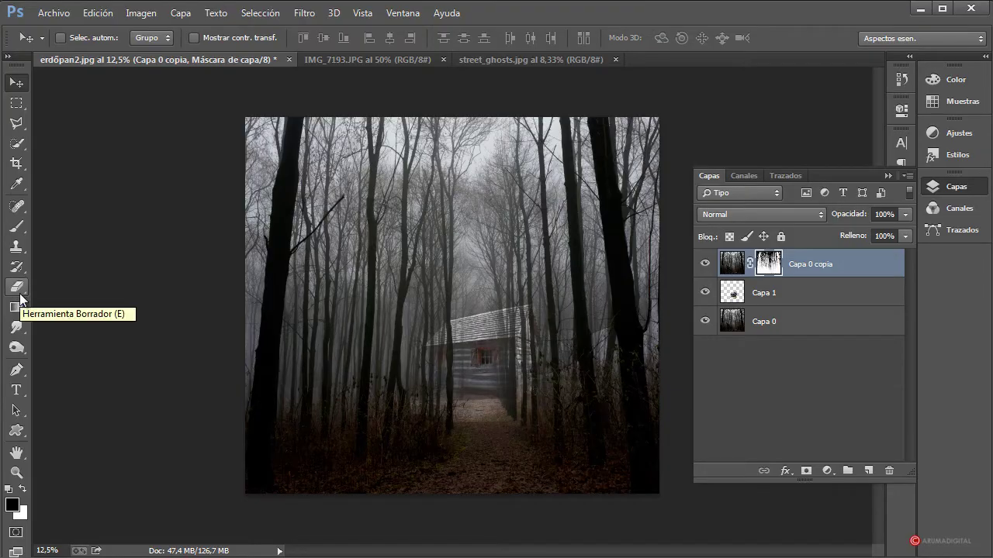
pyautogui.click(21, 298)
pyautogui.keyDown('alt'); pyautogui.rightClick(459, 415); pyautogui.keyUp('alt')
pyautogui.moveTo(480, 415); pyautogui.dragTo(474, 417)
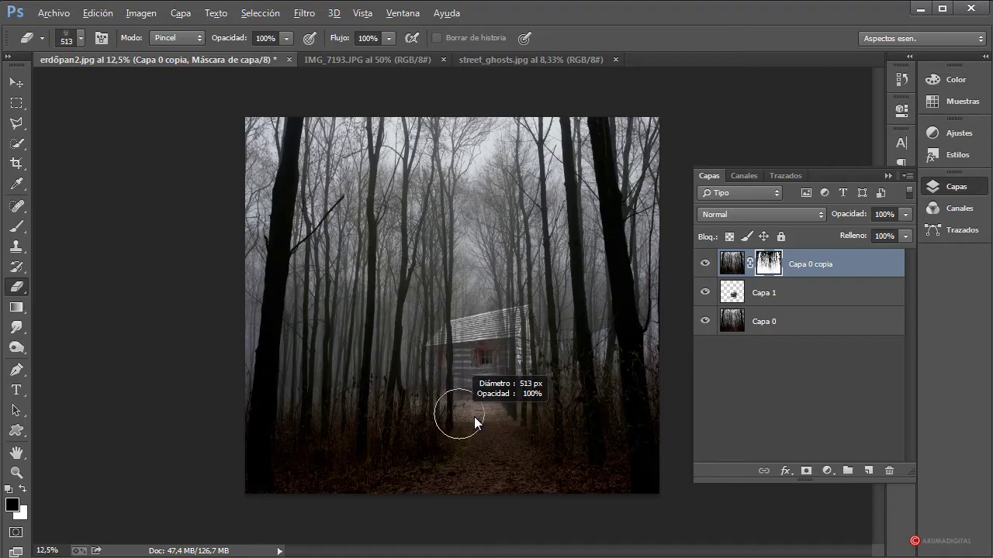
# Step: Replace the brush presets with the basic brushes set and choose a round brush
pyautogui.click(82, 38)
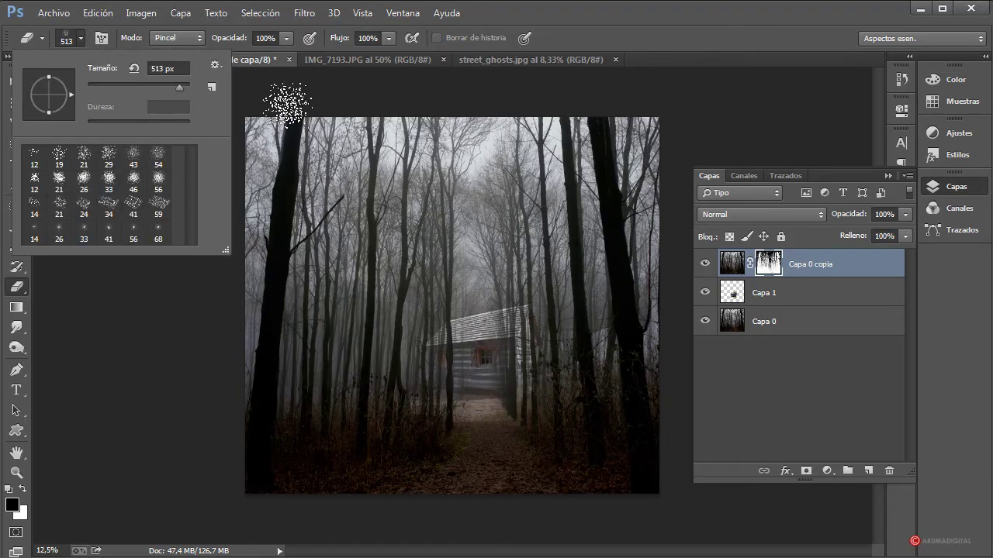
pyautogui.click(216, 64)
pyautogui.click(273, 337)
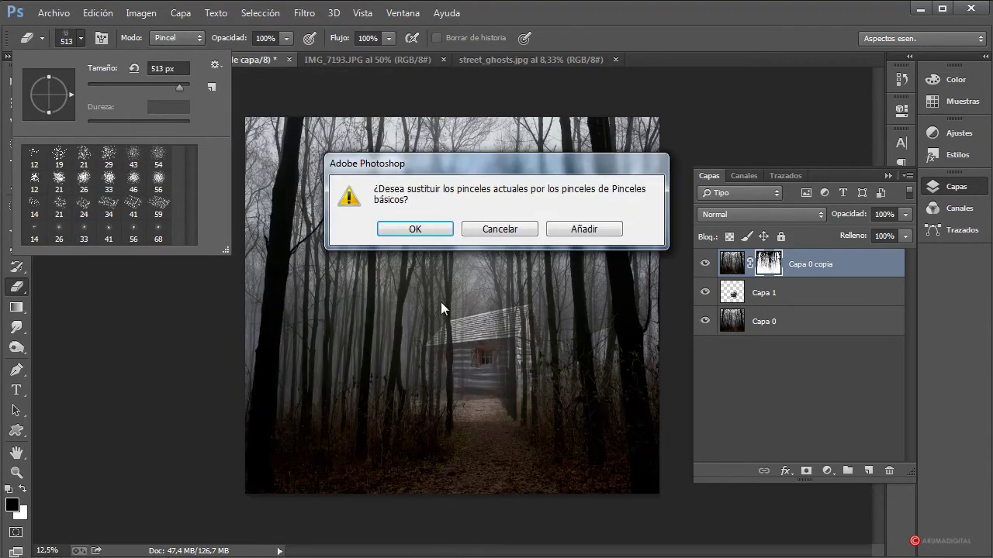
pyautogui.click(415, 229)
pyautogui.click(155, 206)
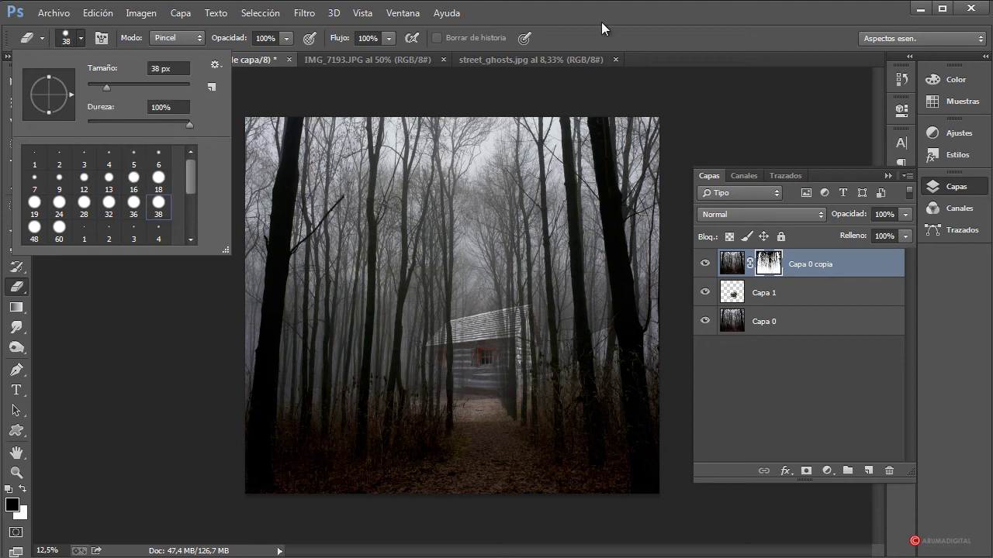
pyautogui.press('Return')
# Step: Make the brush very large and soft, then fade the mask near the far end of the path
pyautogui.moveTo(341, 280)
pyautogui.mouseDown()
pyautogui.moveTo(354, 284)
pyautogui.moveTo(362, 92)
pyautogui.mouseUp()
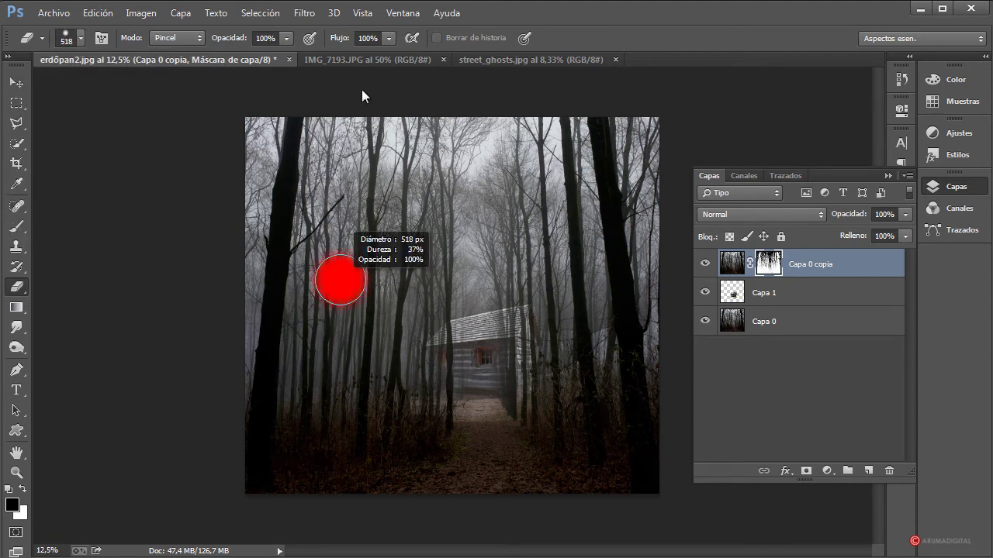
pyautogui.moveTo(389, 285); pyautogui.dragTo(391, 282)
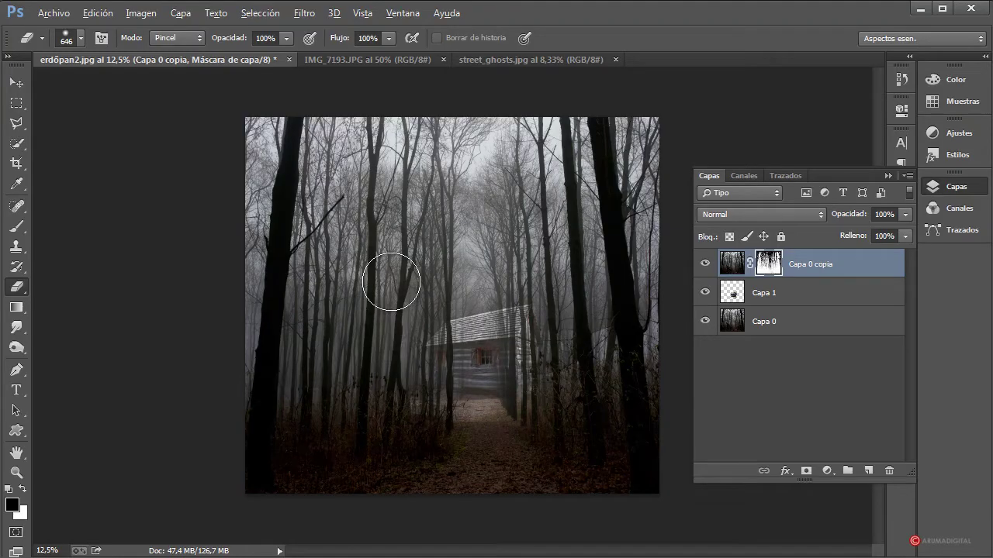
pyautogui.moveTo(425, 289)
pyautogui.mouseDown()
pyautogui.moveTo(391, 287)
pyautogui.moveTo(412, 287)
pyautogui.moveTo(416, 188)
pyautogui.moveTo(447, 263)
pyautogui.moveTo(405, 262)
pyautogui.moveTo(403, 28)
pyautogui.moveTo(371, 25)
pyautogui.mouseUp()
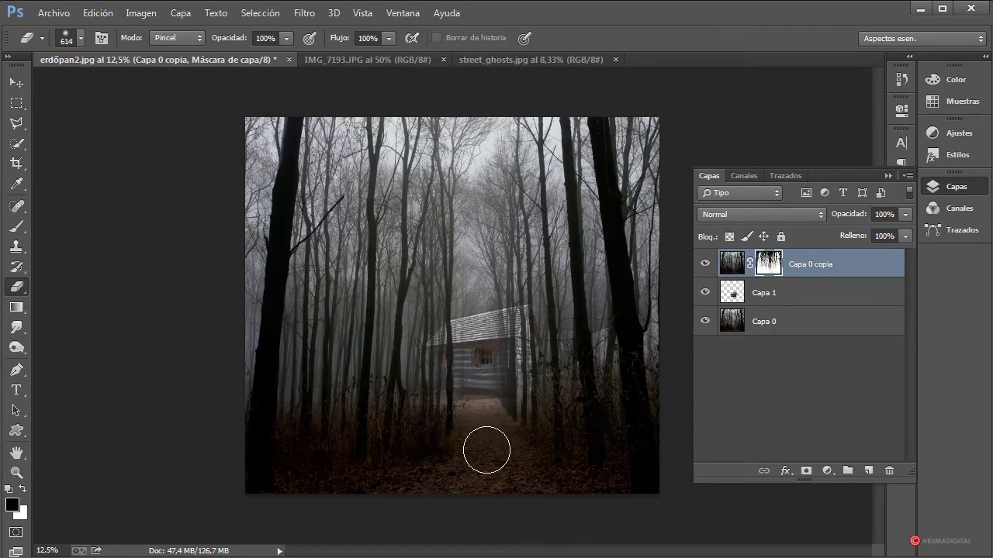
pyautogui.moveTo(488, 450)
pyautogui.mouseDown()
pyautogui.moveTo(481, 426)
pyautogui.moveTo(526, 432)
pyautogui.moveTo(554, 422)
pyautogui.moveTo(519, 427)
pyautogui.moveTo(569, 440)
pyautogui.mouseUp()
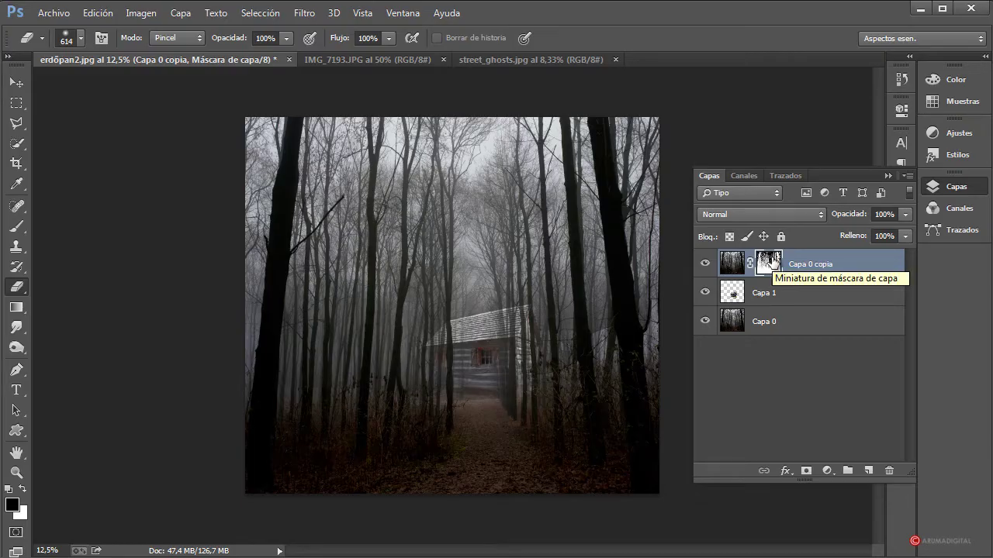
# Step: Apply Levels to the forest copy's mask with white input 204 and gamma 0,85
pyautogui.click(141, 13)
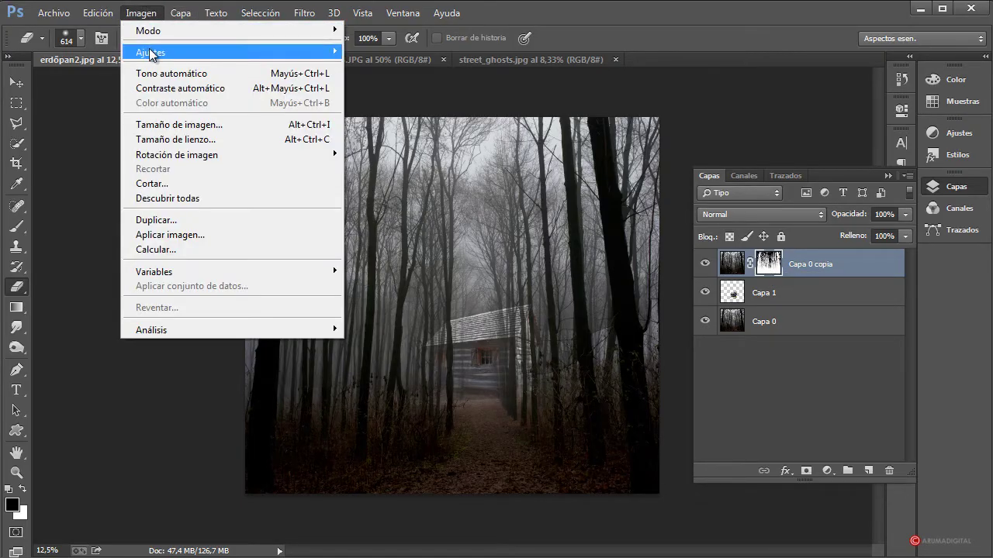
pyautogui.moveTo(151, 55)
pyautogui.click(386, 65)
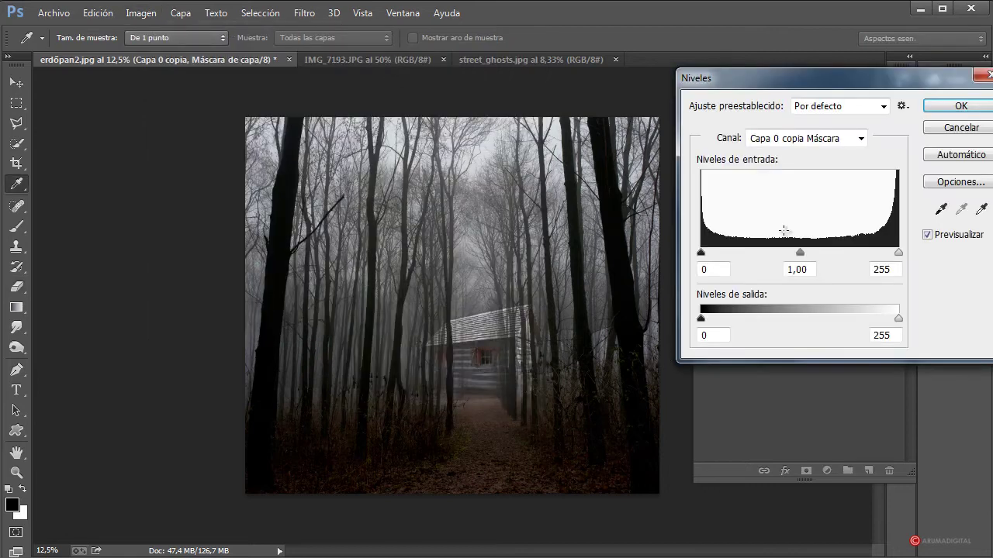
pyautogui.moveTo(899, 252); pyautogui.dragTo(859, 249)
pyautogui.moveTo(708, 253); pyautogui.dragTo(686, 252)
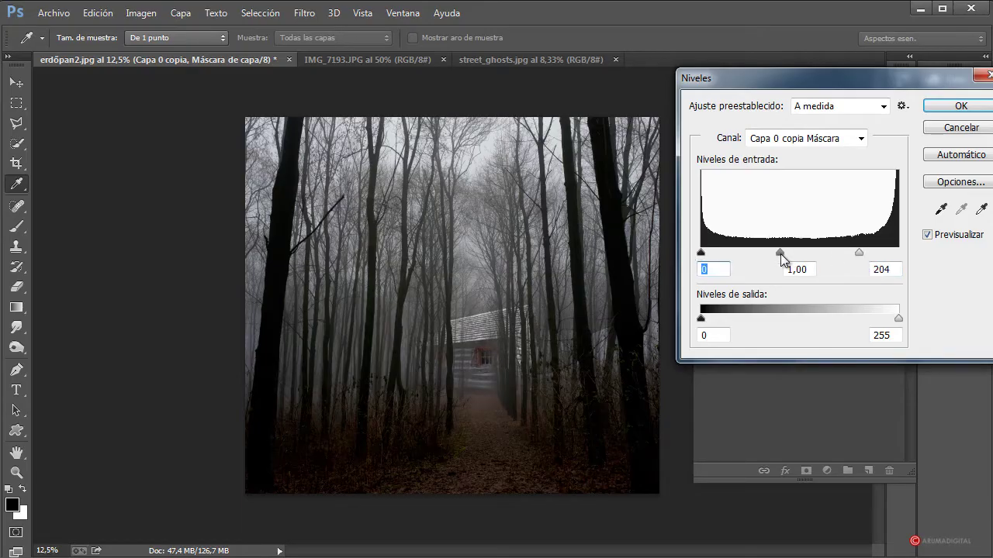
pyautogui.moveTo(805, 252); pyautogui.dragTo(749, 249)
pyautogui.moveTo(790, 252); pyautogui.dragTo(788, 251)
pyautogui.click(957, 108)
pyautogui.press('e')
# Step: Erase the mask at the tree trunk base and along the path below the cabin
pyautogui.moveTo(574, 438)
pyautogui.mouseDown()
pyautogui.moveTo(601, 482)
pyautogui.moveTo(628, 493)
pyautogui.mouseUp()
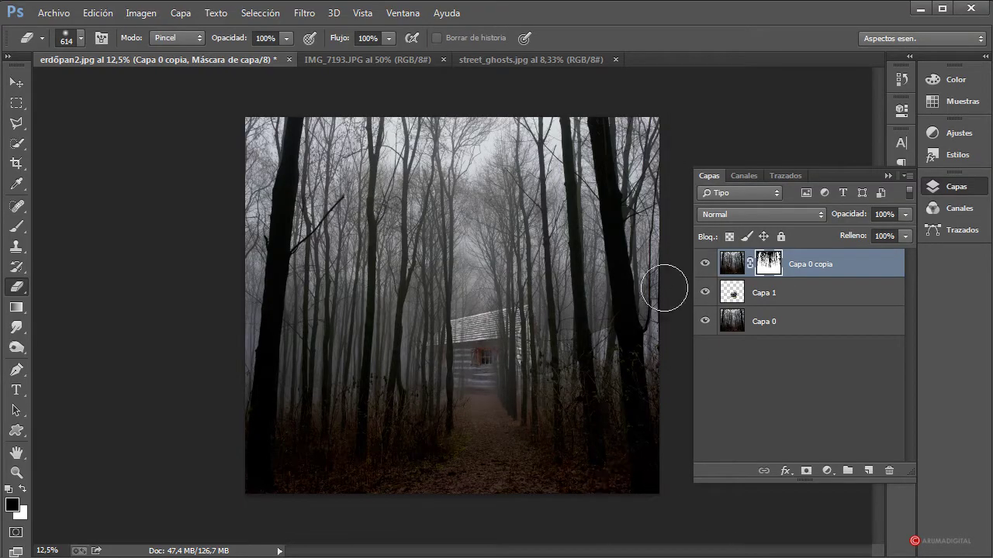
pyautogui.moveTo(460, 404); pyautogui.dragTo(496, 383)
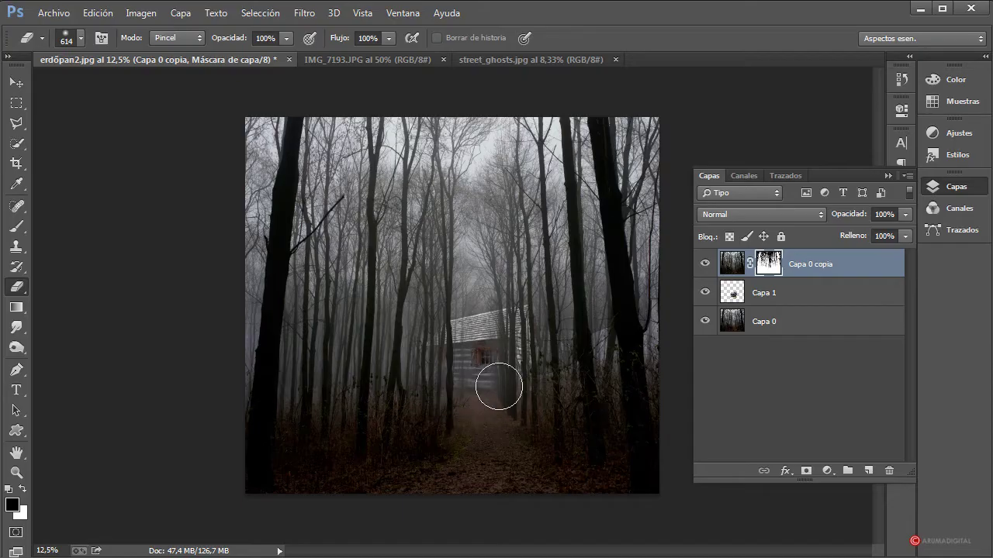
pyautogui.click(787, 295)
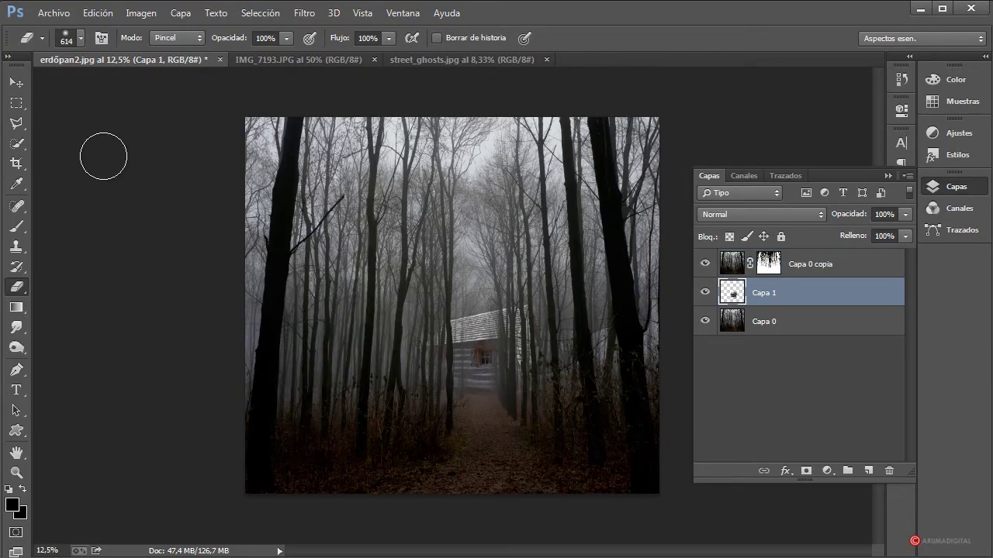
# Step: Darken the cabin layer with Brightness/Contrast set to -73 brightness and -1 contrast
pyautogui.click(141, 15)
pyautogui.moveTo(162, 55)
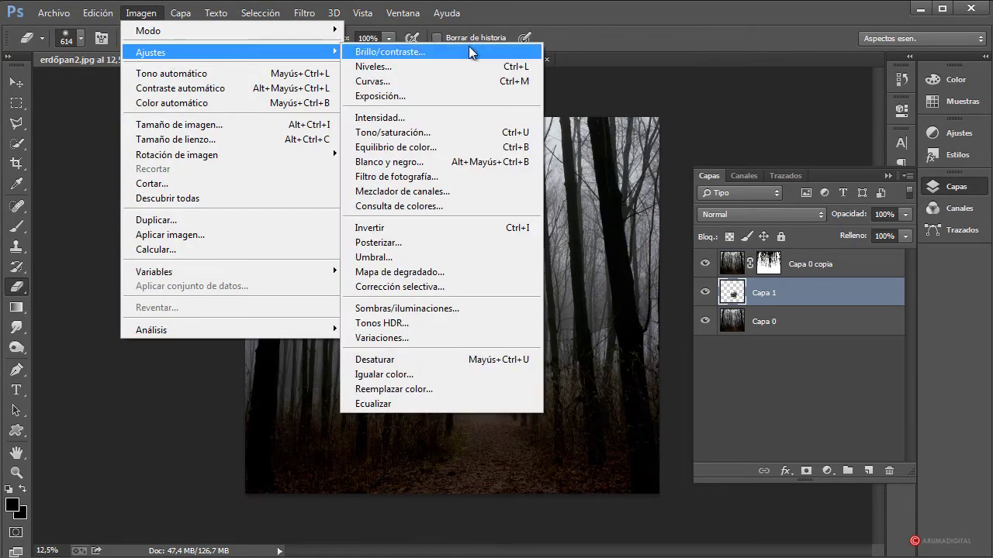
pyautogui.click(392, 53)
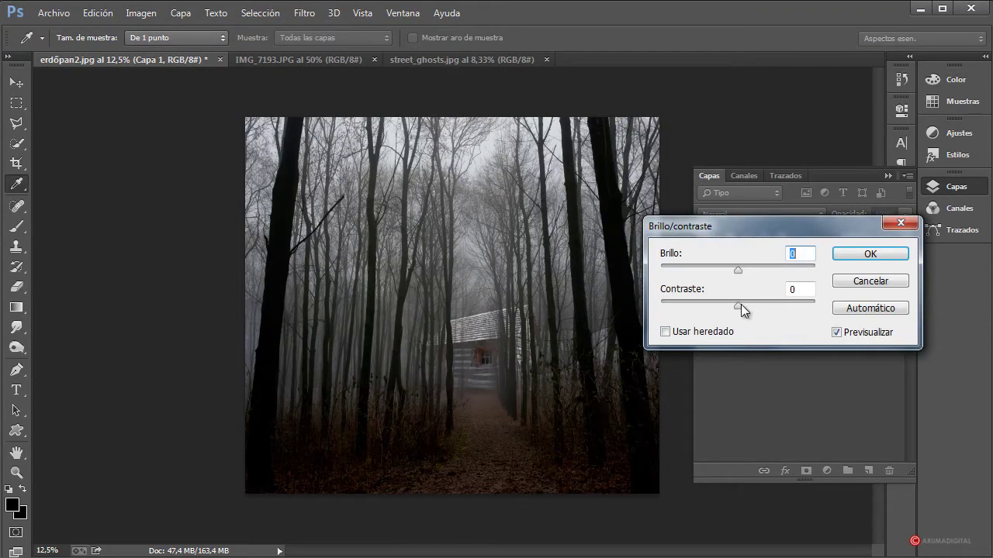
pyautogui.moveTo(741, 304)
pyautogui.mouseDown()
pyautogui.moveTo(727, 310)
pyautogui.moveTo(757, 313)
pyautogui.moveTo(726, 309)
pyautogui.mouseUp()
pyautogui.moveTo(738, 272); pyautogui.dragTo(687, 273)
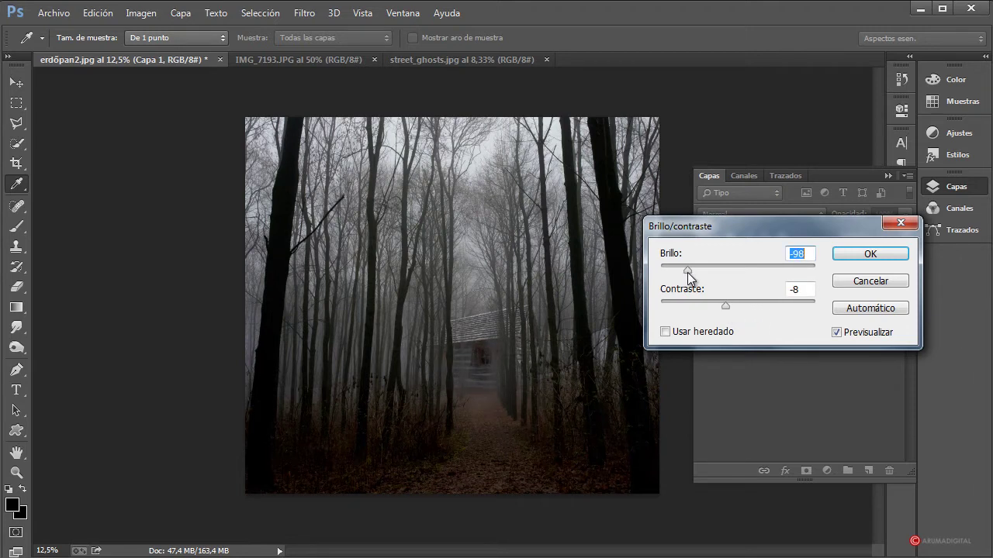
pyautogui.moveTo(725, 308)
pyautogui.mouseDown()
pyautogui.moveTo(764, 308)
pyautogui.moveTo(737, 305)
pyautogui.mouseUp()
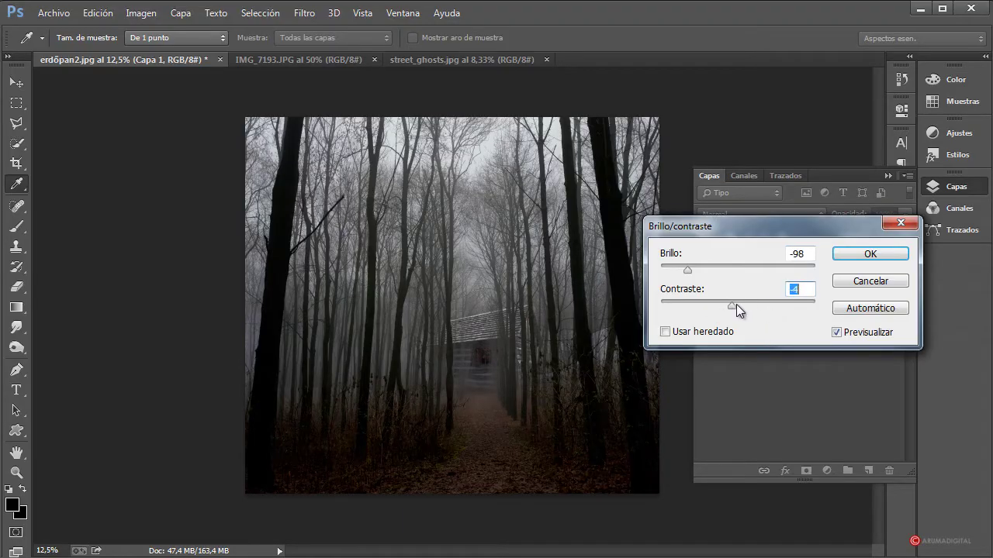
pyautogui.moveTo(705, 272); pyautogui.dragTo(699, 270)
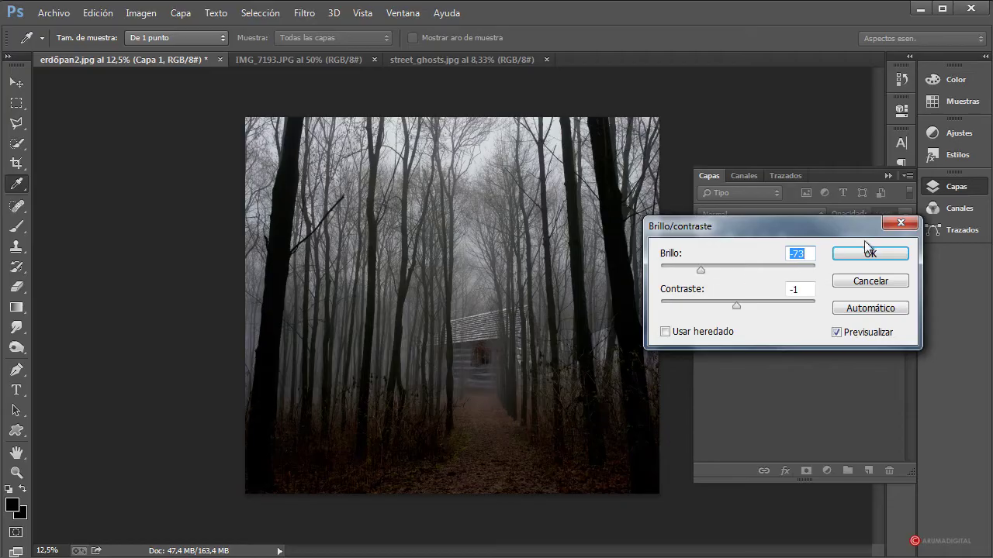
pyautogui.click(868, 254)
# Step: Draw a rectangular selection from below the top strip to the bottom-right corner
pyautogui.press('e')
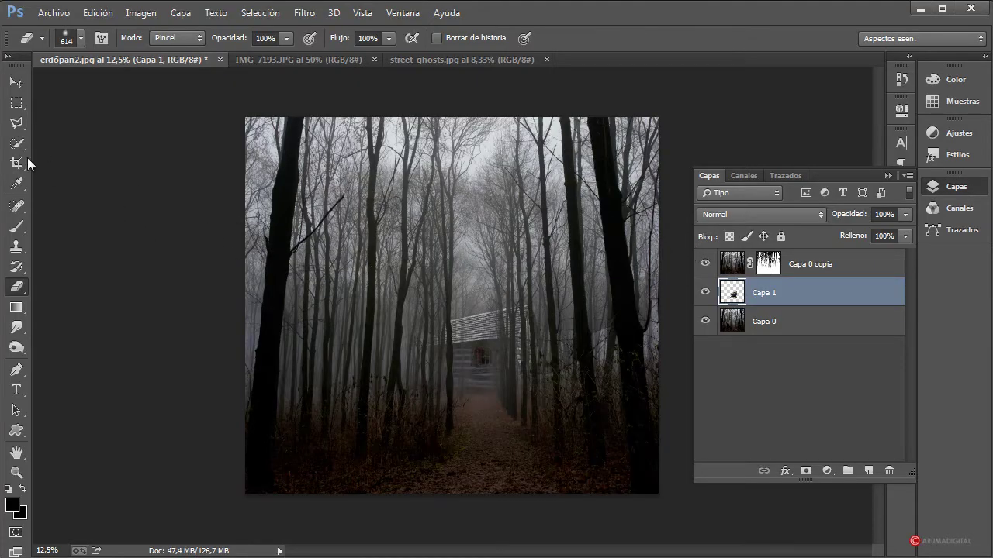
pyautogui.click(16, 102)
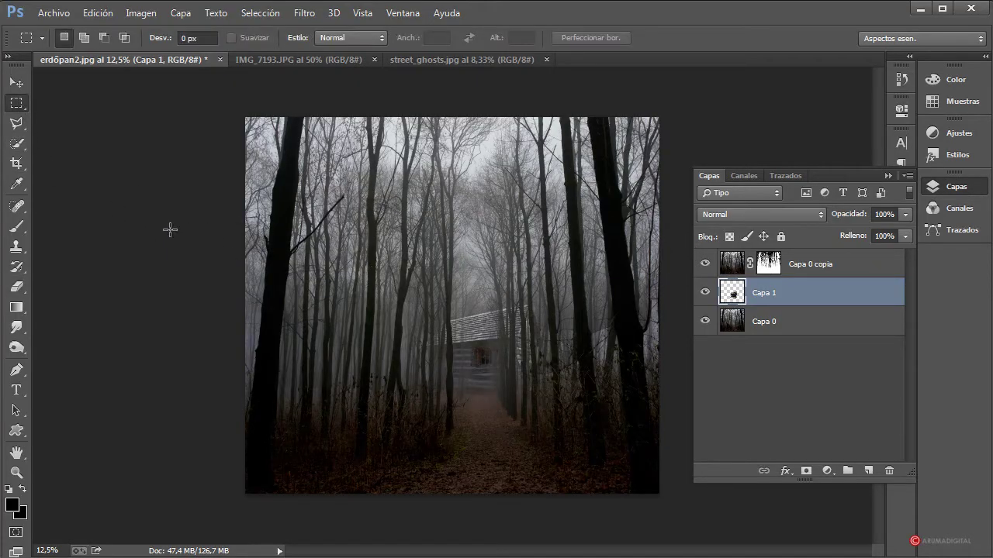
pyautogui.moveTo(170, 225); pyautogui.dragTo(879, 527)
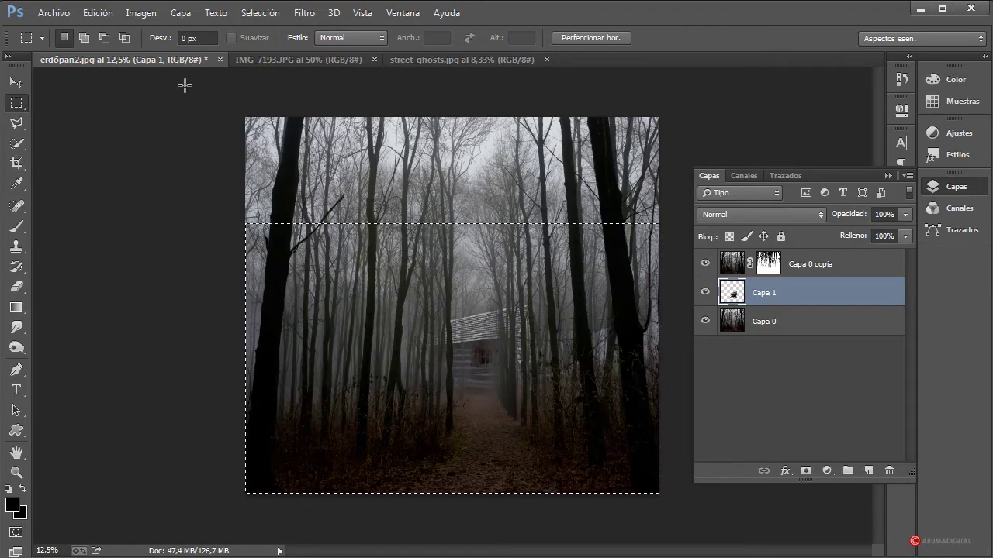
# Step: Crop the image to the selection and then deselect
pyautogui.click(142, 13)
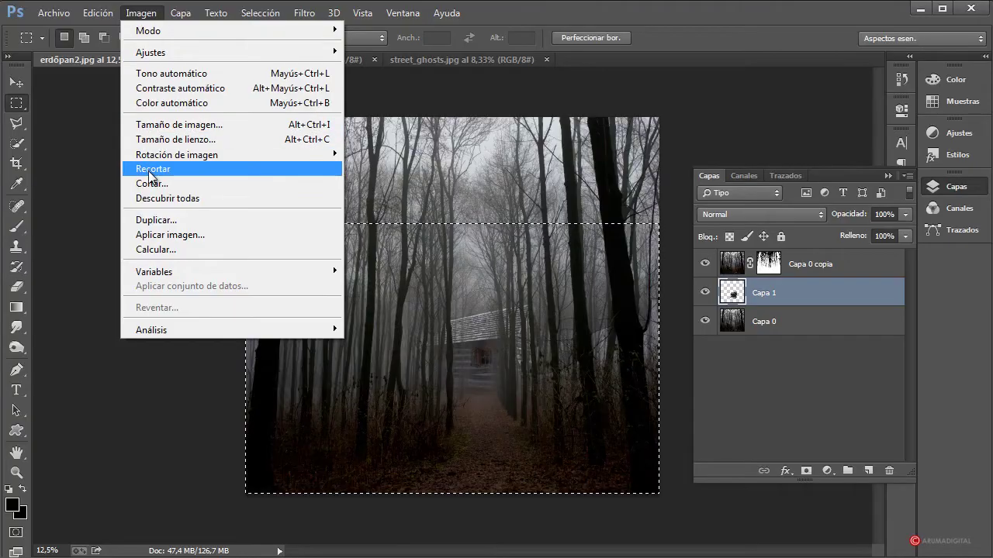
pyautogui.click(147, 169)
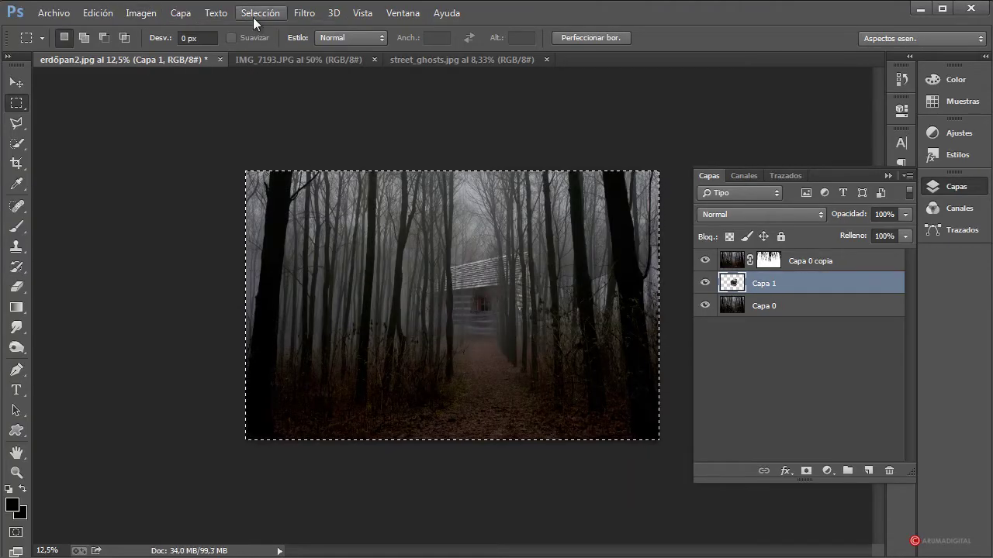
pyautogui.click(255, 15)
pyautogui.click(256, 44)
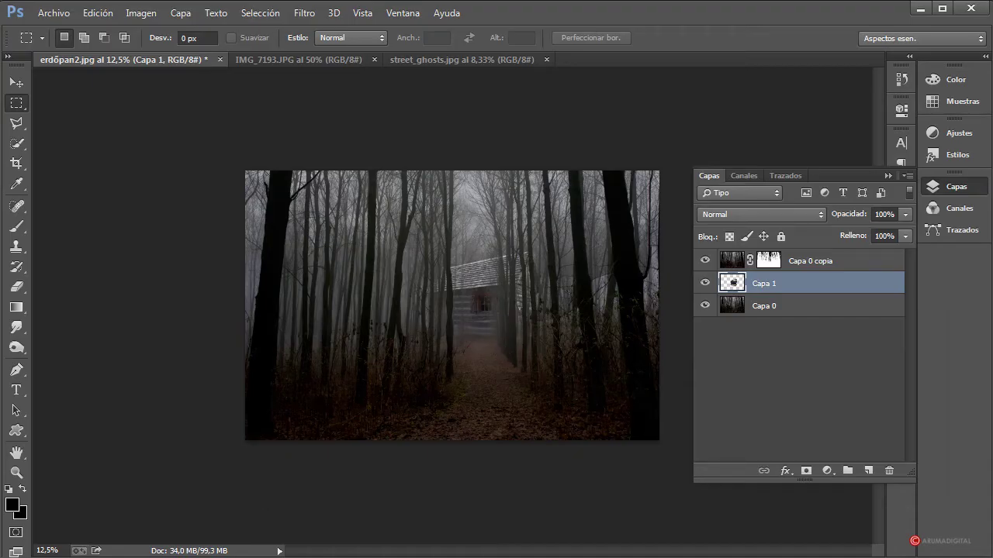
# Step: Zoom to 25% and then to 15% to check the cropped result
pyautogui.click(57, 553)
pyautogui.write('25')
pyautogui.press('Return')
pyautogui.scroll(-1, 569, 383)
pyautogui.scroll(1, 569, 383)
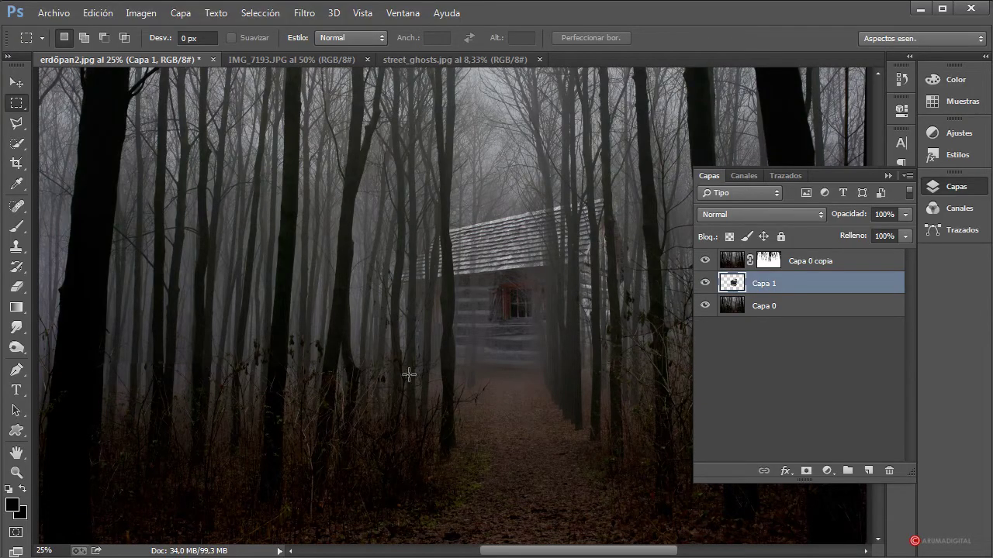
pyautogui.click(60, 552)
pyautogui.write('15')
pyautogui.press('Return')
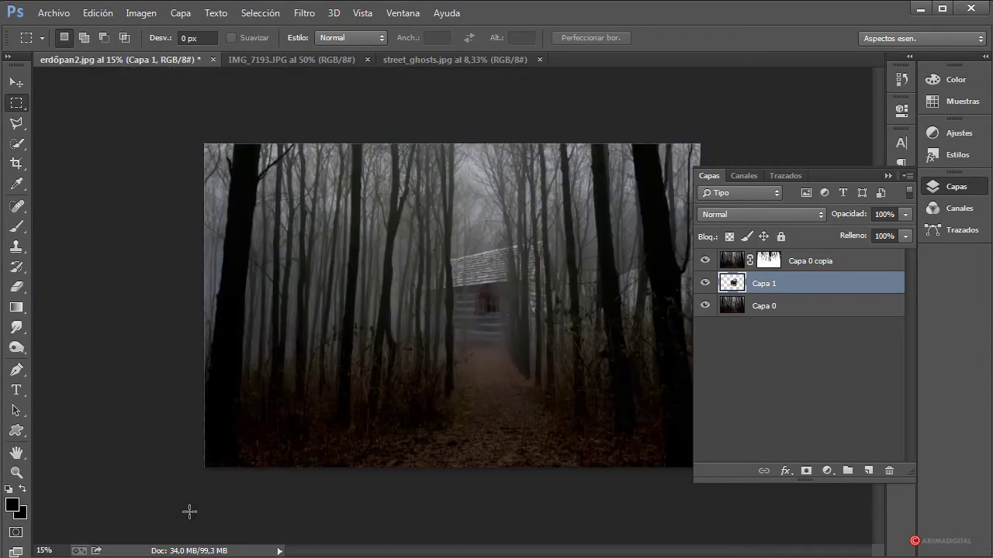
# Step: Choose the Brush tool with a bright saturated red as the foreground colour
pyautogui.click(822, 265)
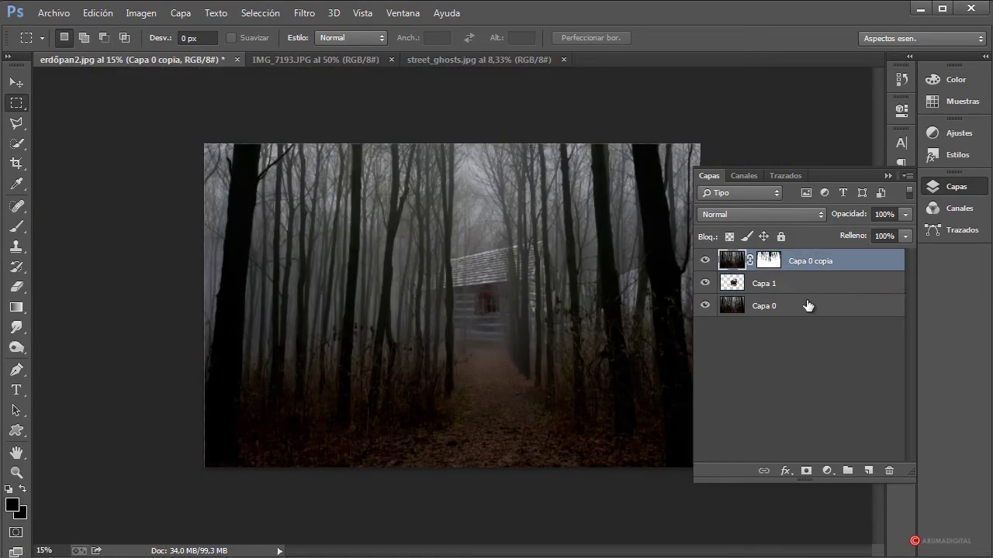
pyautogui.click(808, 307)
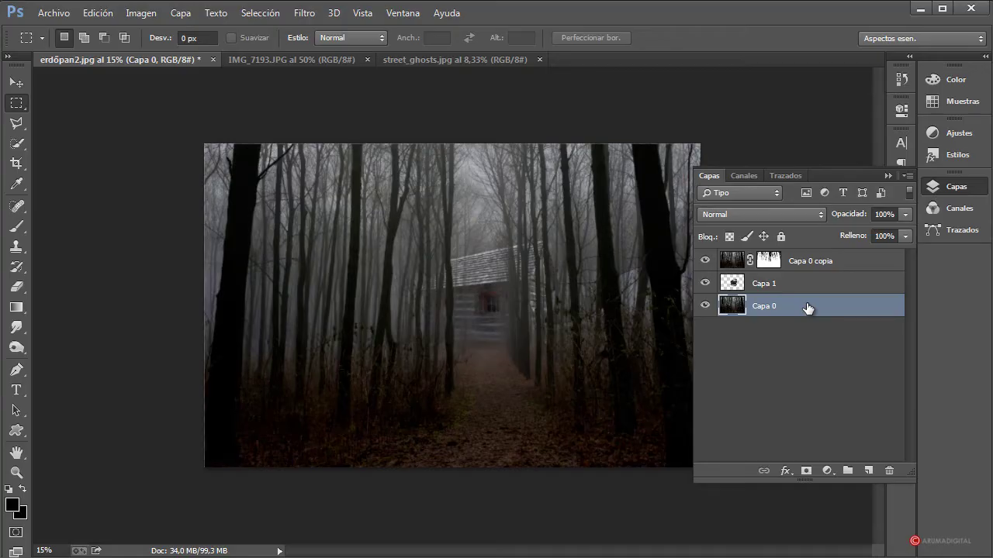
pyautogui.click(17, 237)
pyautogui.click(11, 505)
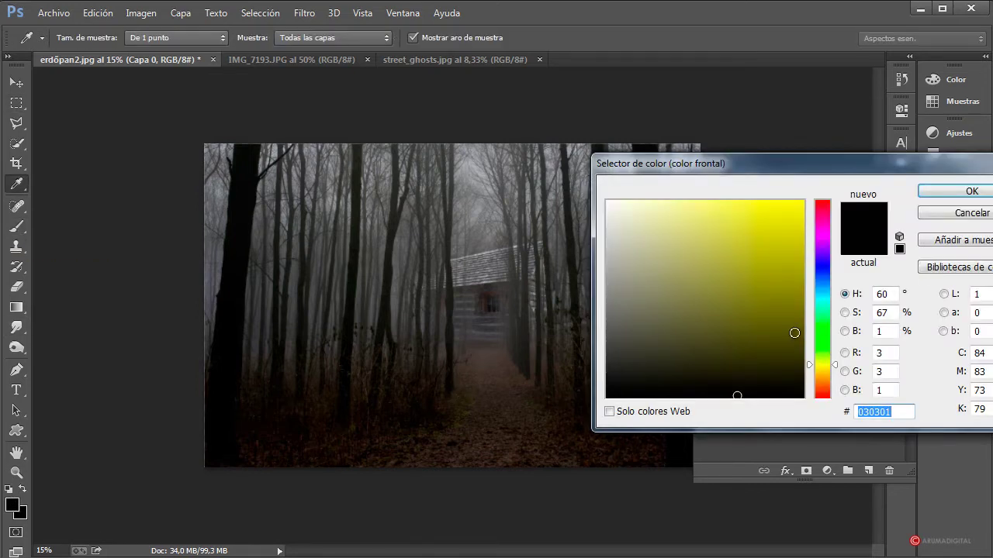
pyautogui.click(826, 196)
pyautogui.moveTo(767, 250); pyautogui.dragTo(788, 211)
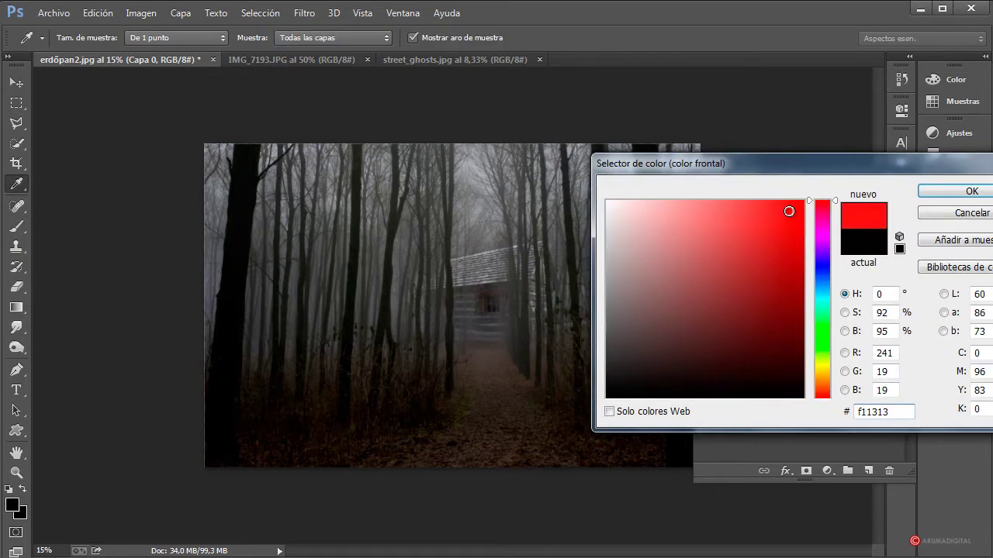
pyautogui.click(972, 194)
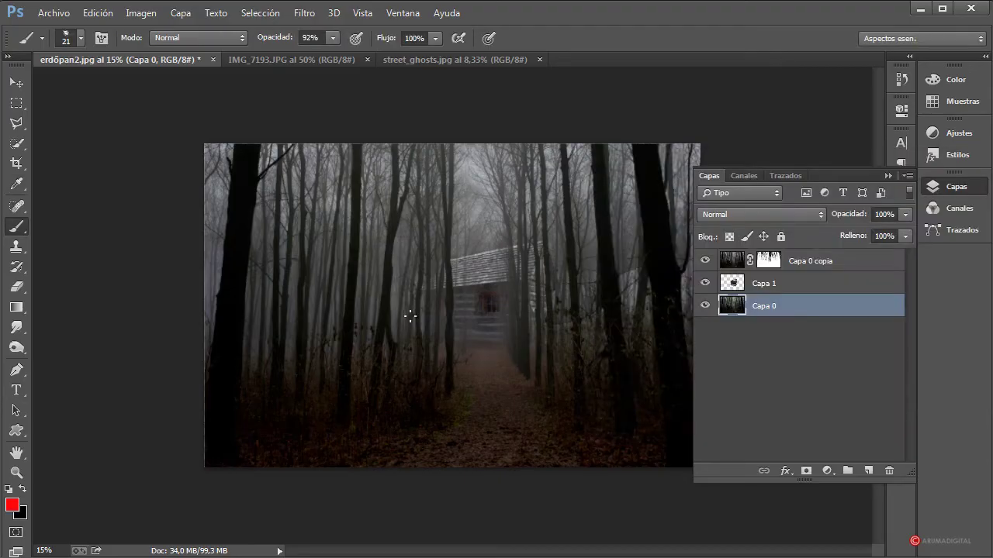
# Step: Make the brush very large and soft, about 345 px with low hardness
pyautogui.moveTo(478, 320)
pyautogui.mouseDown()
pyautogui.moveTo(501, 324)
pyautogui.moveTo(507, 238)
pyautogui.mouseUp()
pyautogui.click(81, 39)
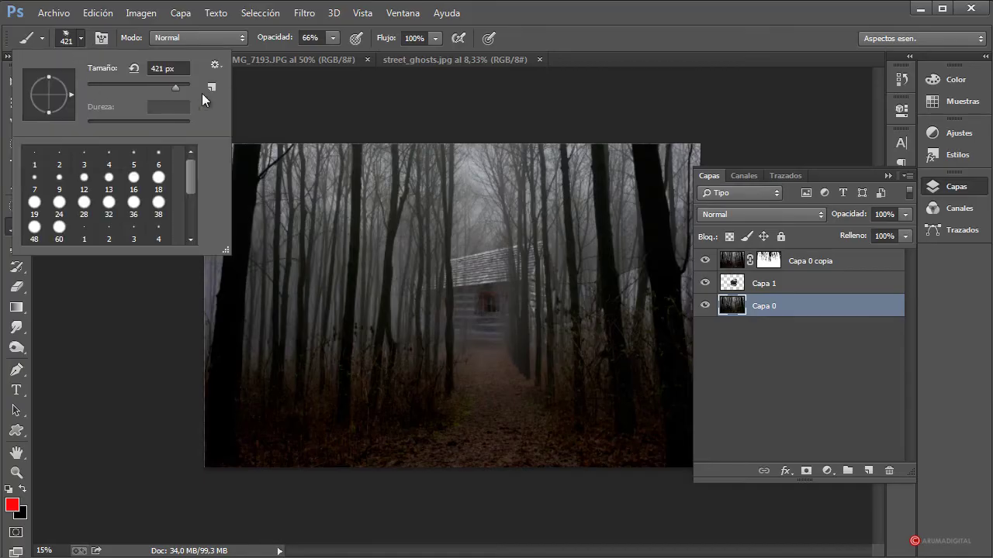
pyautogui.click(158, 203)
pyautogui.click(552, 36)
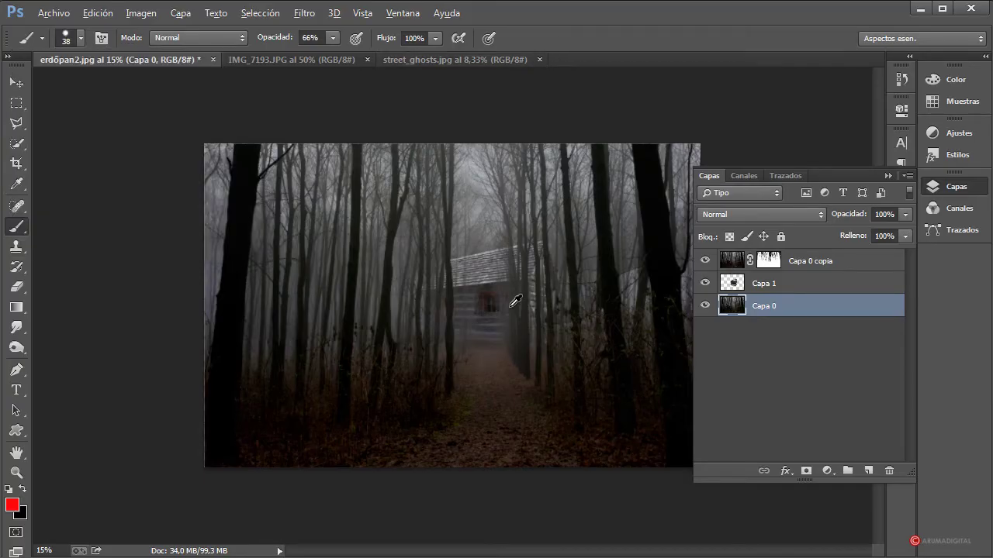
pyautogui.moveTo(510, 313)
pyautogui.mouseDown()
pyautogui.moveTo(532, 315)
pyautogui.moveTo(557, 38)
pyautogui.mouseUp()
pyautogui.moveTo(487, 375); pyautogui.dragTo(489, 368)
# Step: Add new layer Capa 2 at the top and paint red along the path and cabin doorway
pyautogui.hotkey('alt', ']')
pyautogui.click(868, 474)
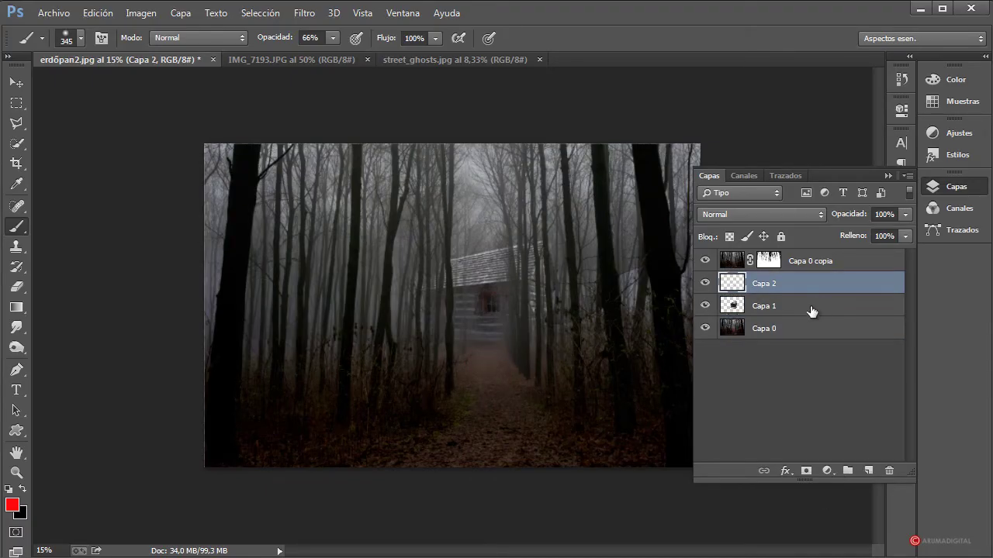
pyautogui.moveTo(811, 288); pyautogui.dragTo(808, 257)
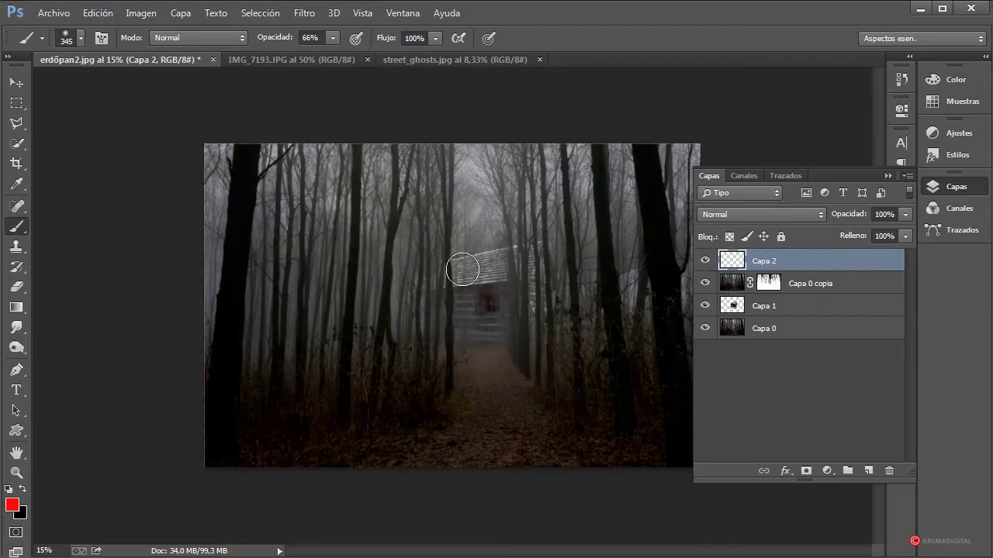
pyautogui.moveTo(488, 364)
pyautogui.mouseDown()
pyautogui.moveTo(487, 431)
pyautogui.moveTo(496, 395)
pyautogui.moveTo(513, 436)
pyautogui.moveTo(507, 427)
pyautogui.moveTo(552, 467)
pyautogui.moveTo(517, 409)
pyautogui.moveTo(523, 443)
pyautogui.moveTo(504, 463)
pyautogui.moveTo(457, 470)
pyautogui.moveTo(460, 447)
pyautogui.moveTo(425, 472)
pyautogui.moveTo(482, 414)
pyautogui.moveTo(469, 429)
pyautogui.moveTo(491, 371)
pyautogui.moveTo(505, 409)
pyautogui.mouseUp()
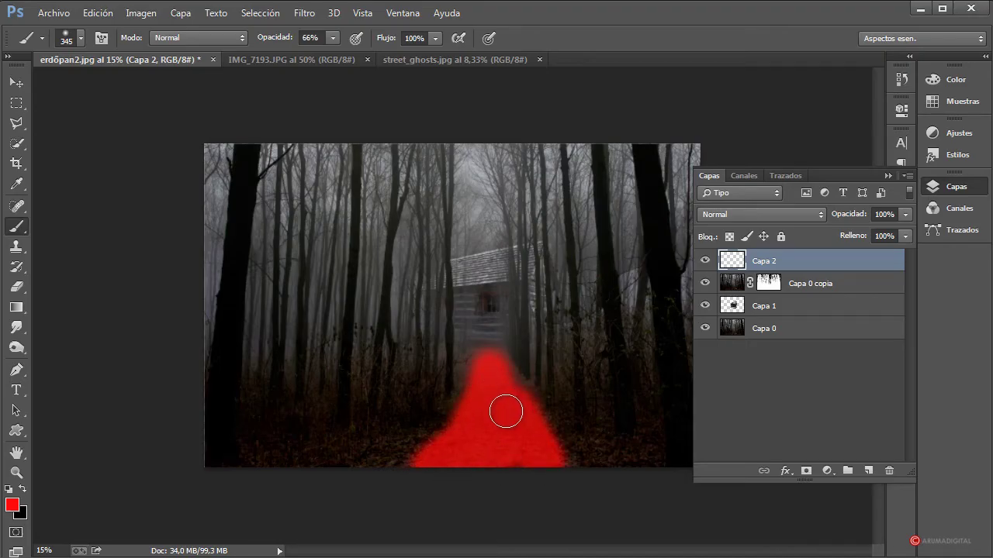
pyautogui.click(489, 304)
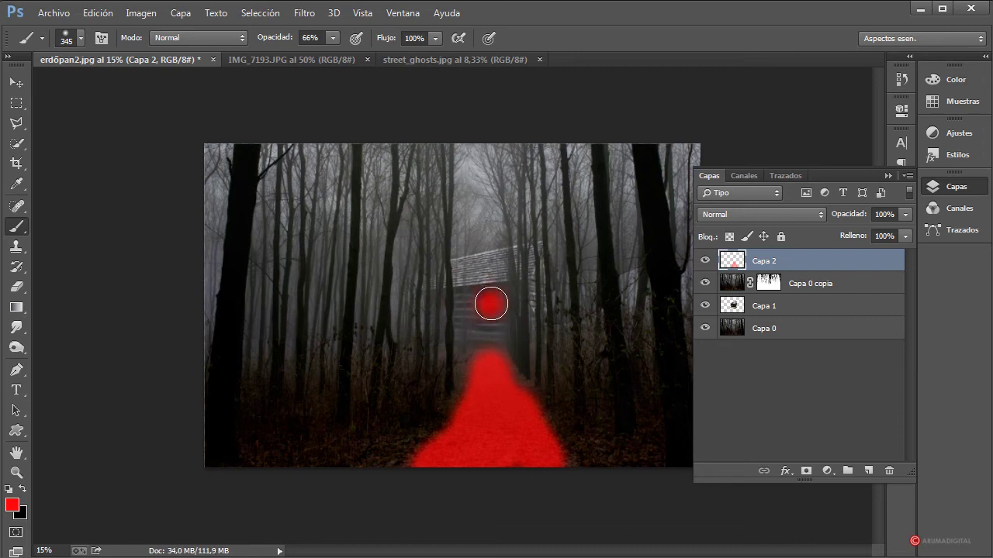
pyautogui.click(490, 302)
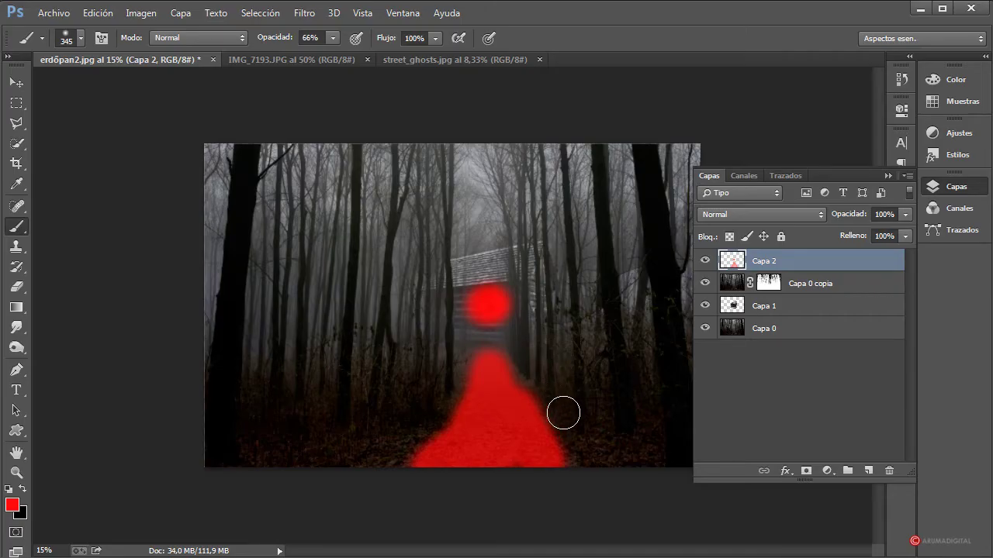
# Step: Set Capa 2 to Luz fuerte and soften its red paint with a strong Gaussian blur
pyautogui.click(767, 220)
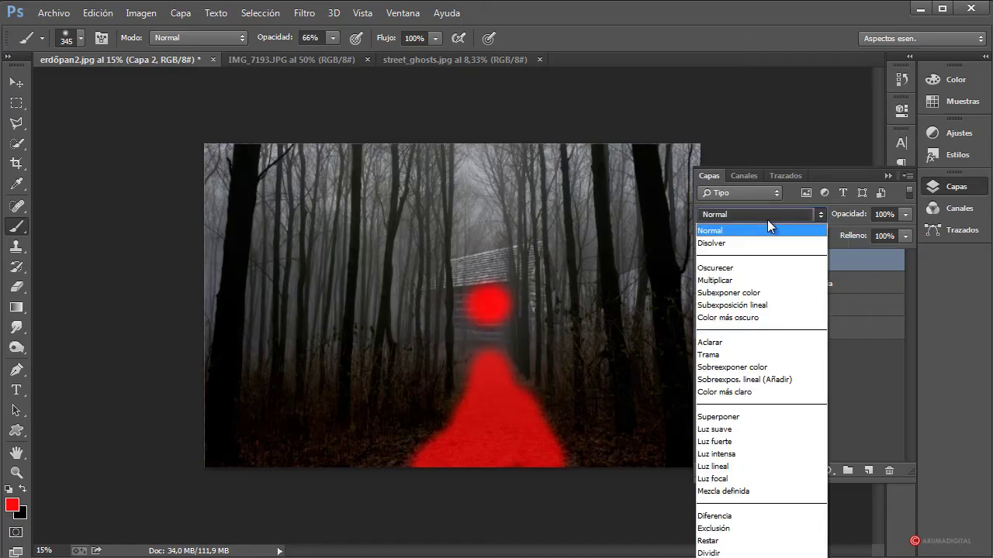
pyautogui.click(729, 444)
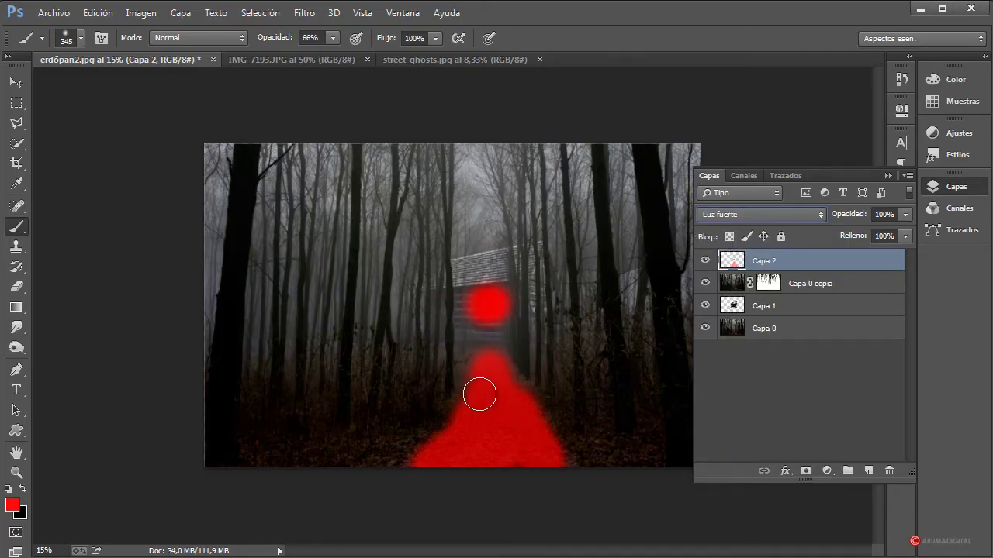
pyautogui.click(304, 14)
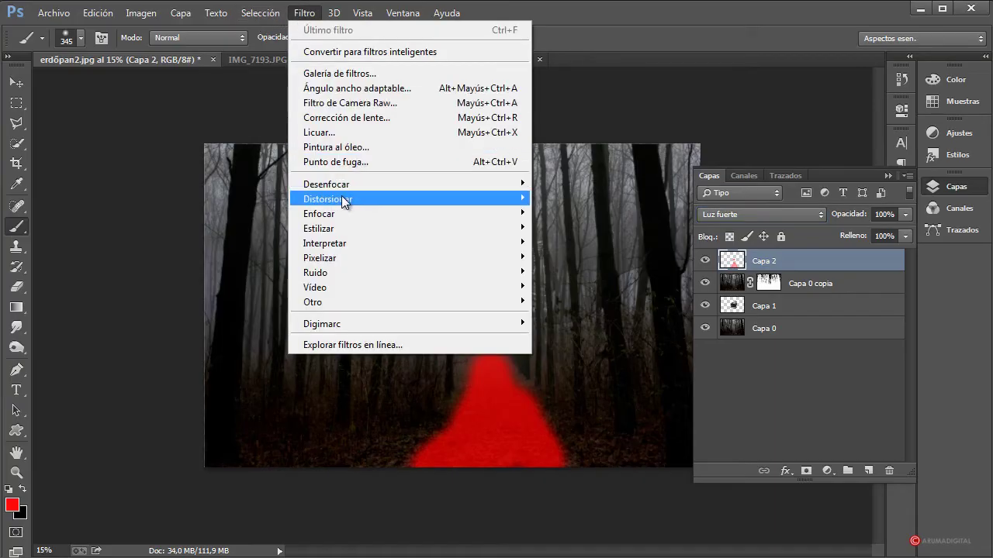
pyautogui.moveTo(342, 185)
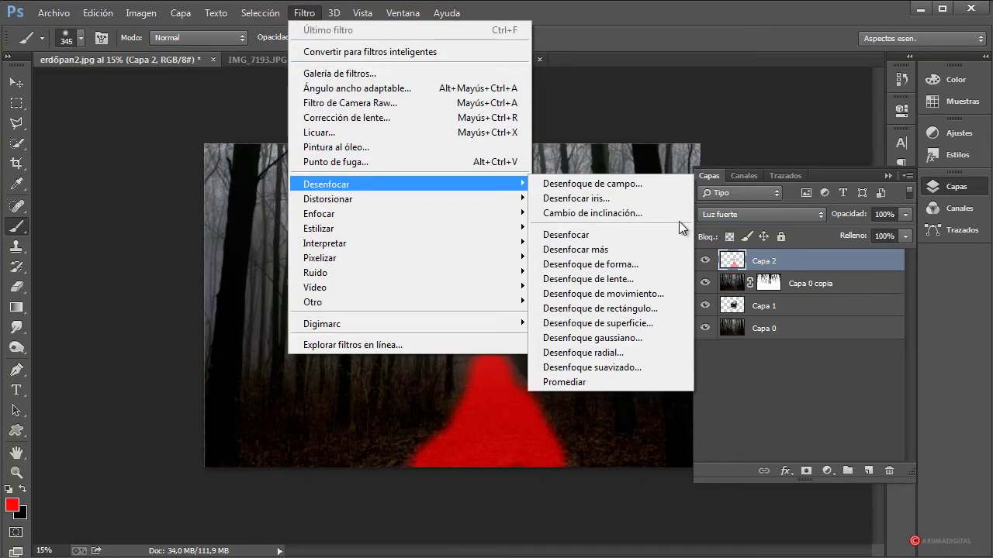
pyautogui.click(609, 342)
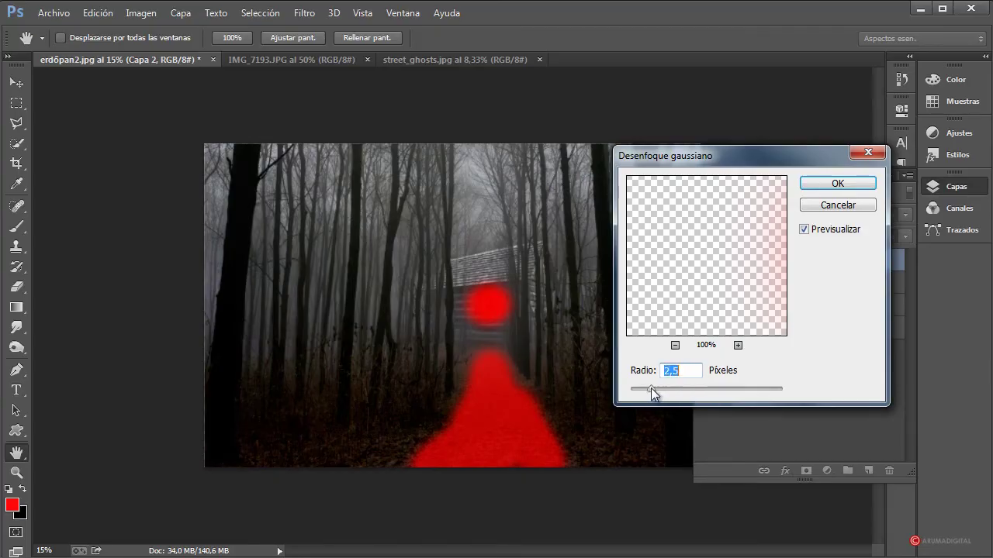
pyautogui.moveTo(651, 388); pyautogui.dragTo(688, 388)
pyautogui.moveTo(736, 162); pyautogui.dragTo(228, 83)
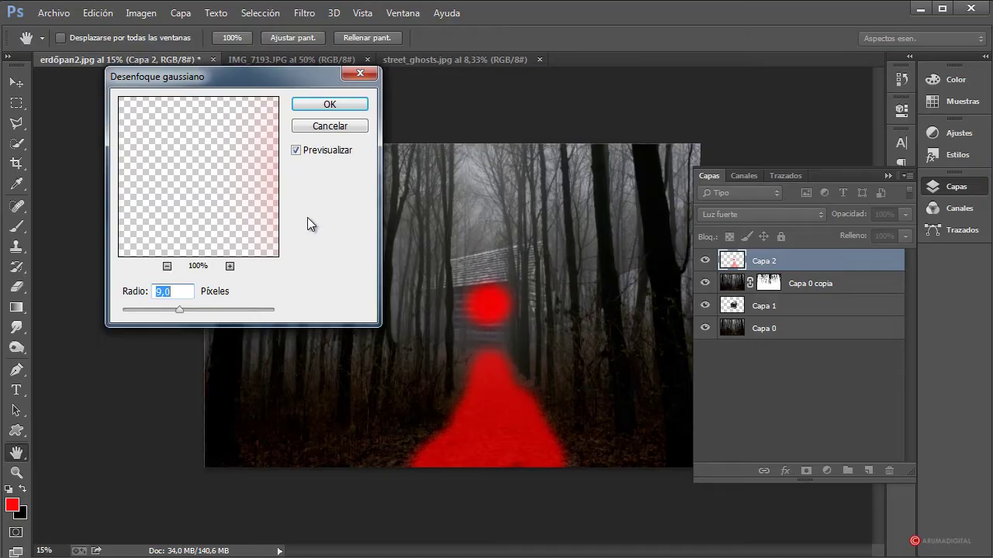
pyautogui.moveTo(183, 310); pyautogui.dragTo(231, 310)
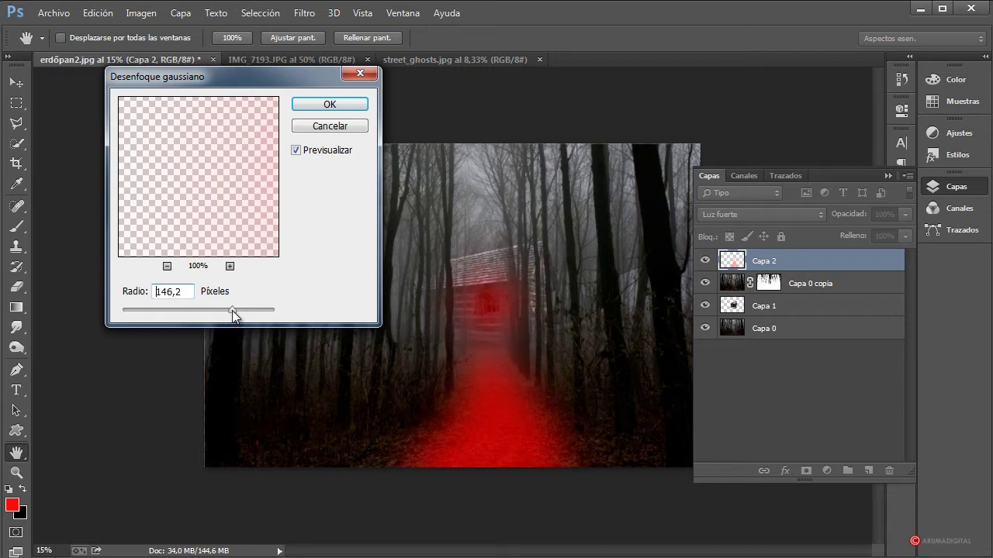
pyautogui.click(330, 104)
pyautogui.press('b')
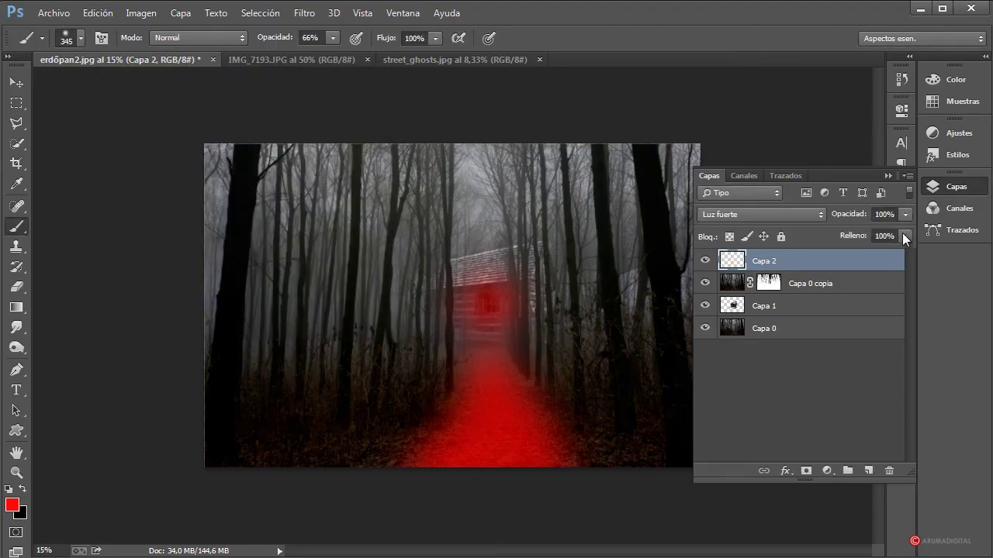
# Step: Lower Capa 2's opacity to 34% and add an empty Capa 3 above it
pyautogui.click(904, 216)
pyautogui.moveTo(887, 233); pyautogui.dragTo(876, 235)
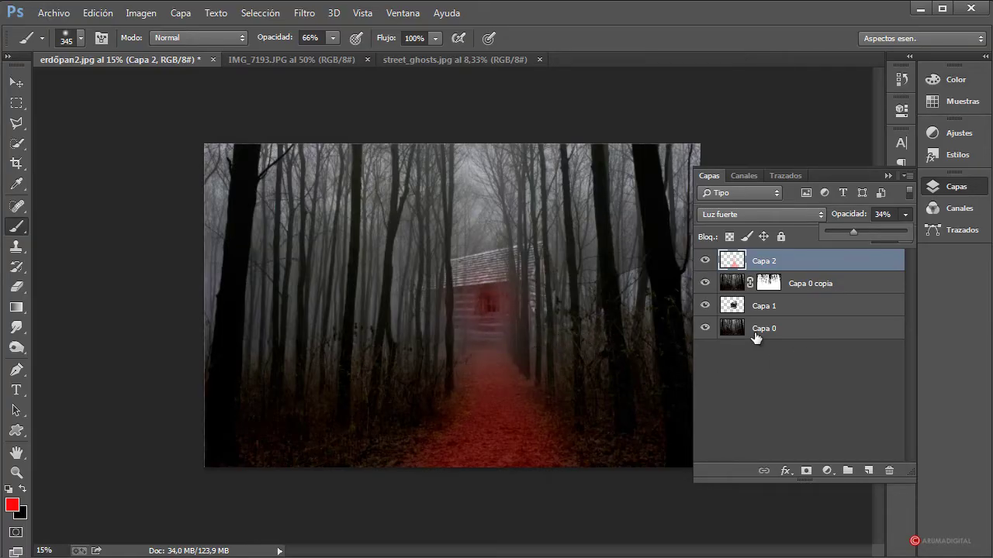
pyautogui.click(868, 471)
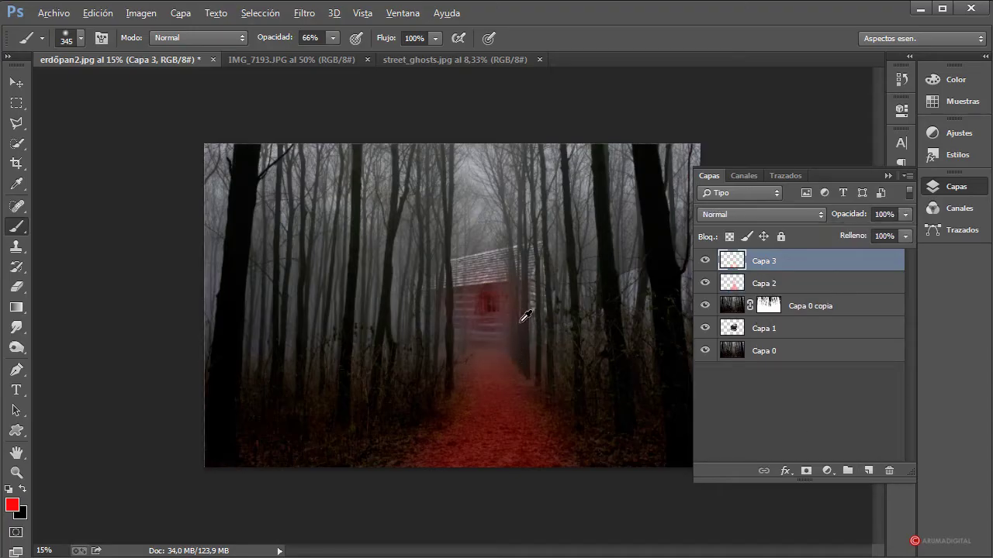
# Step: Shrink the brush to about 171 px and paint a soft red dab over the cabin
pyautogui.keyDown('alt'); pyautogui.rightClick(519, 320); pyautogui.keyUp('alt')
pyautogui.keyDown('alt'); pyautogui.rightClick(494, 308); pyautogui.keyUp('alt')
pyautogui.click(490, 302)
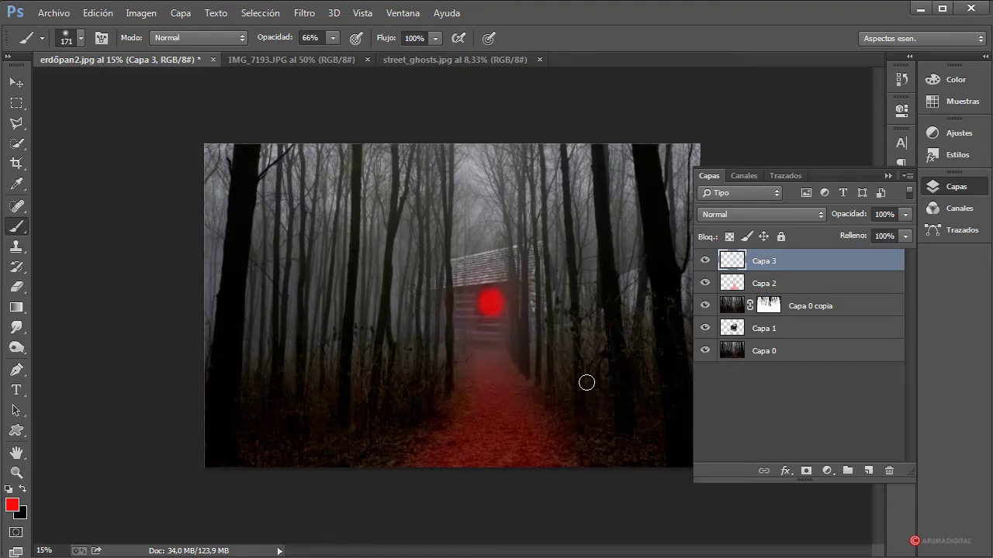
# Step: Fade Capa 3's opacity down to 9%
pyautogui.click(905, 215)
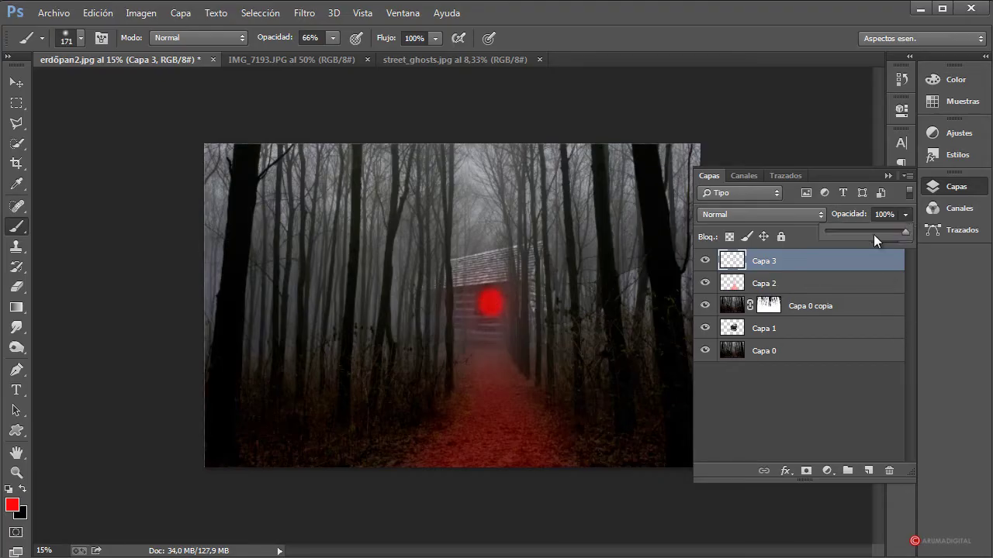
pyautogui.moveTo(846, 233); pyautogui.dragTo(837, 233)
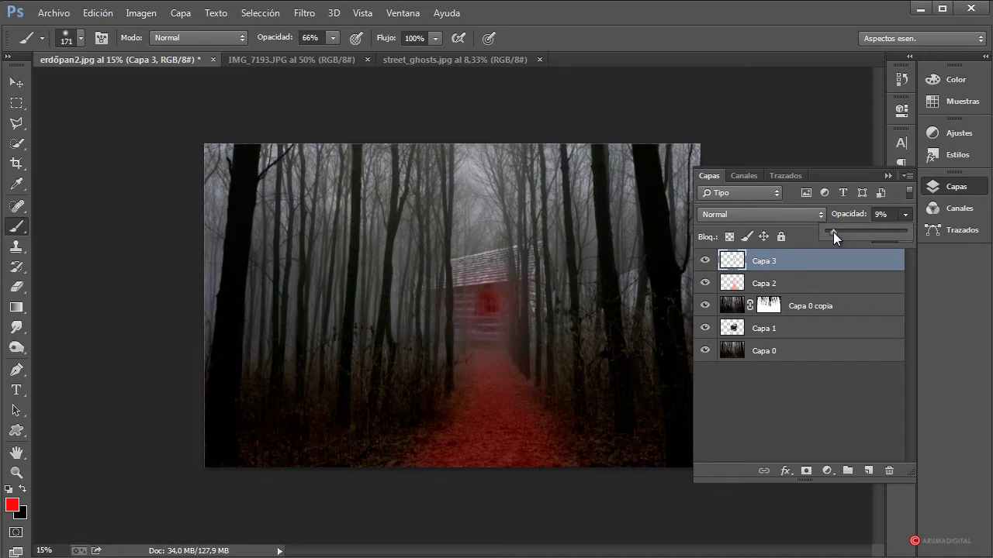
pyautogui.click(791, 286)
pyautogui.click(802, 263)
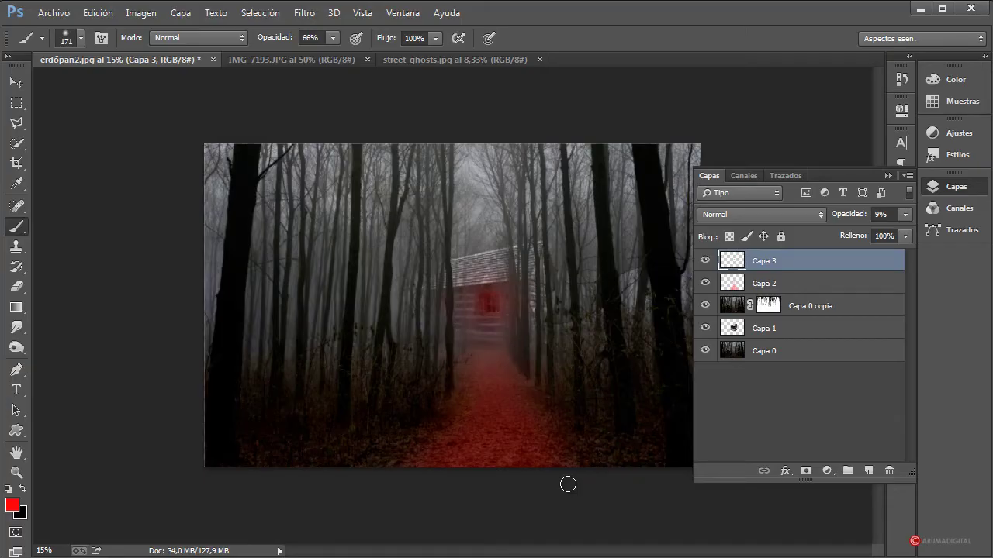
pyautogui.click(829, 356)
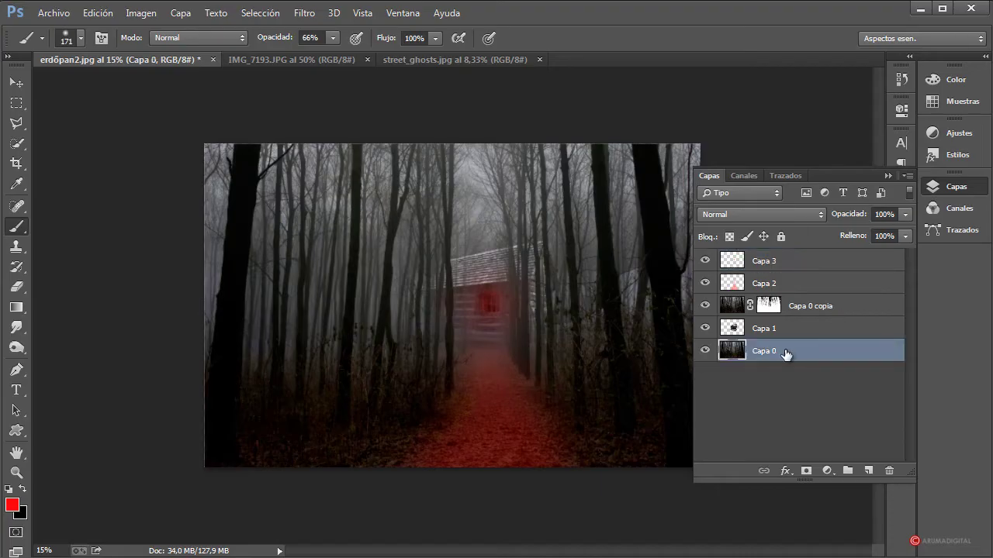
# Step: Duplicate Capa 0 to the top of the stack and start a Violeta, naranja gradient map
pyautogui.moveTo(791, 356); pyautogui.dragTo(868, 474)
pyautogui.moveTo(820, 359); pyautogui.dragTo(819, 251)
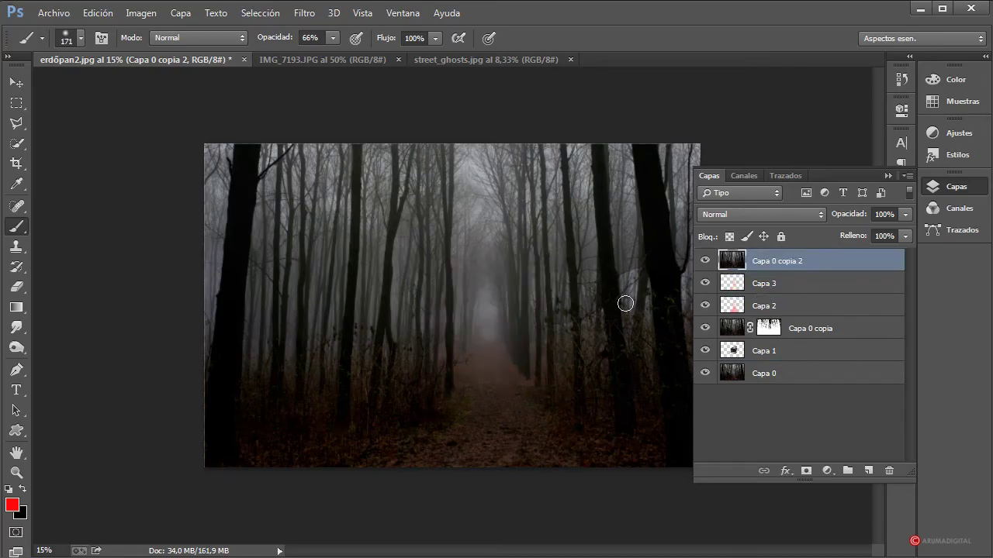
pyautogui.click(140, 14)
pyautogui.moveTo(162, 56)
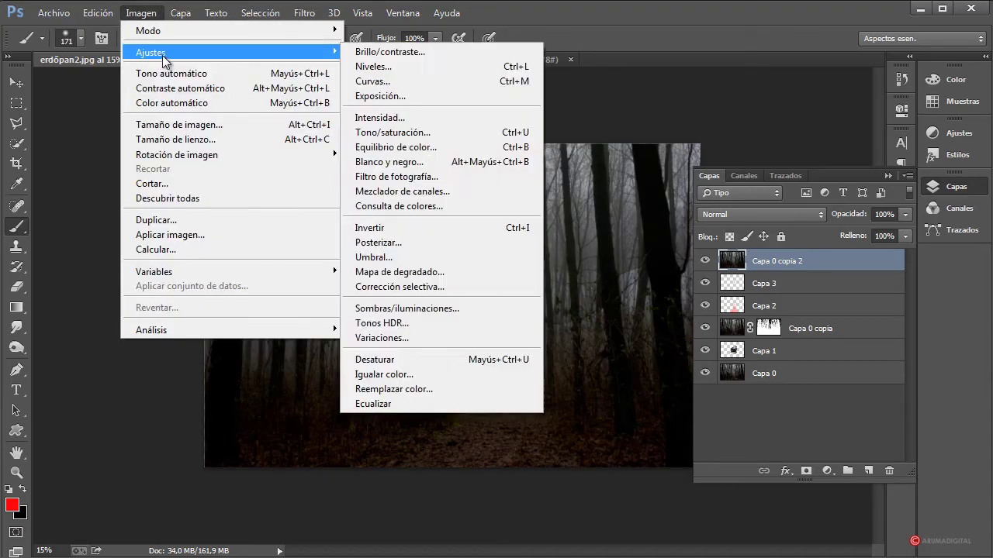
pyautogui.click(399, 272)
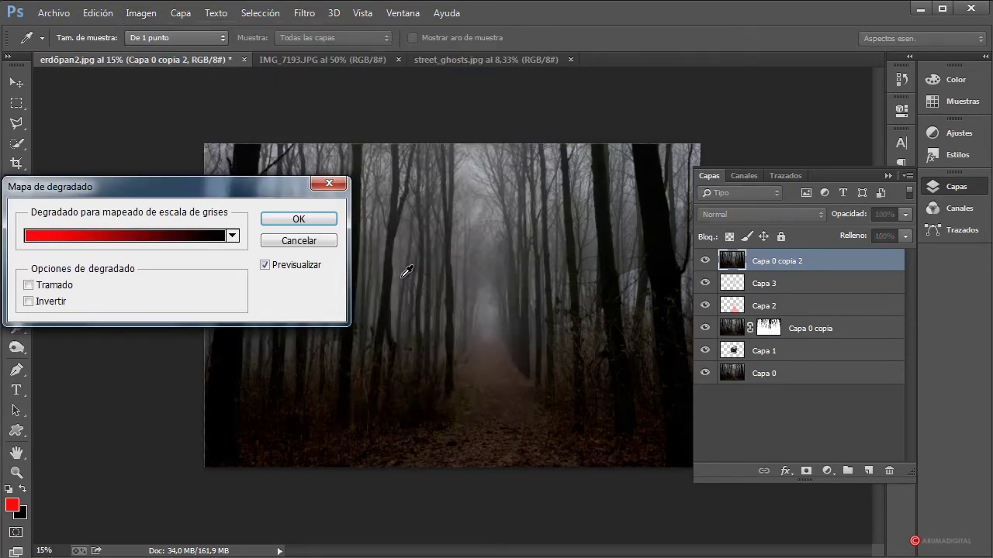
pyautogui.moveTo(218, 194); pyautogui.dragTo(207, 90)
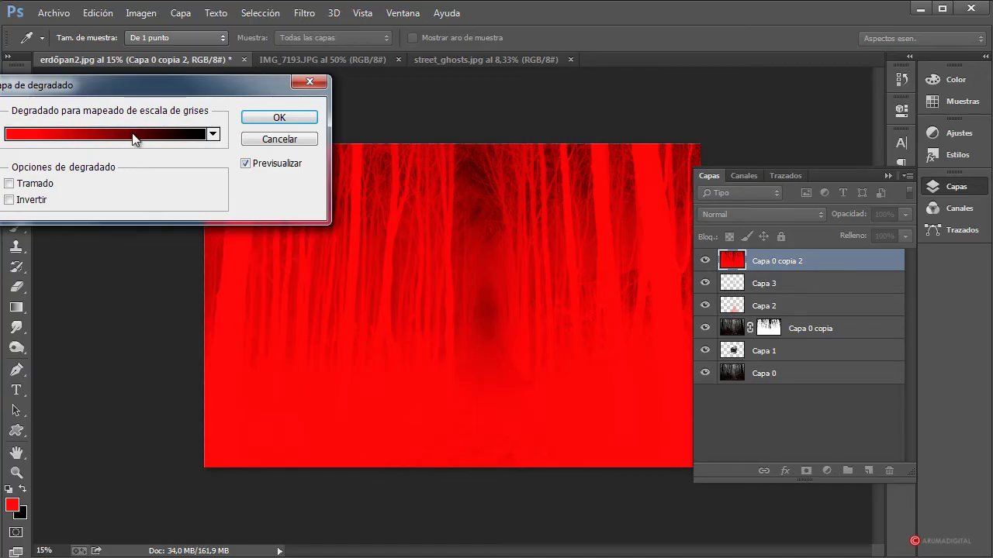
pyautogui.click(212, 135)
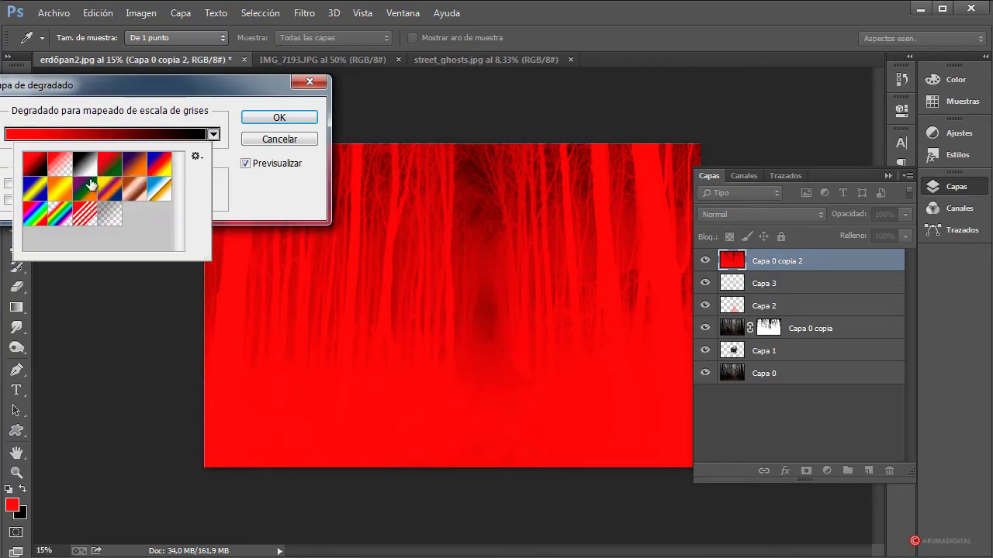
pyautogui.click(134, 166)
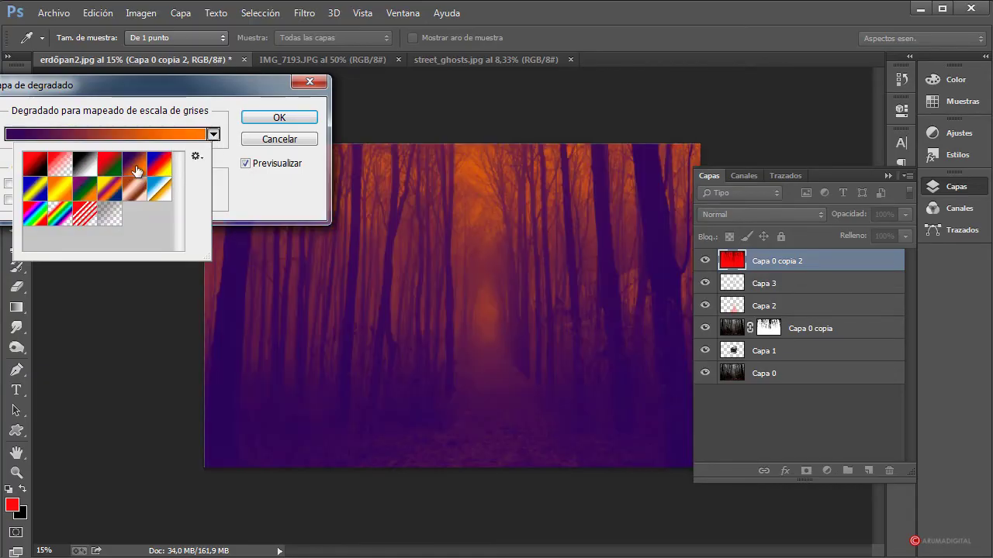
# Step: Change the gradient's dark end to deep red and apply the red-to-orange gradient map
pyautogui.click(12, 139)
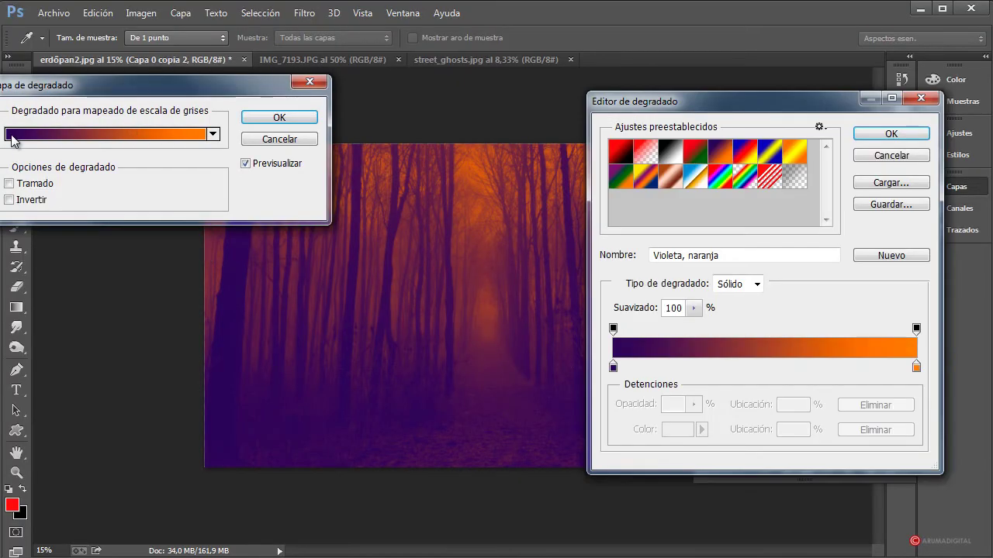
pyautogui.doubleClick(614, 368)
pyautogui.moveTo(825, 302); pyautogui.dragTo(827, 199)
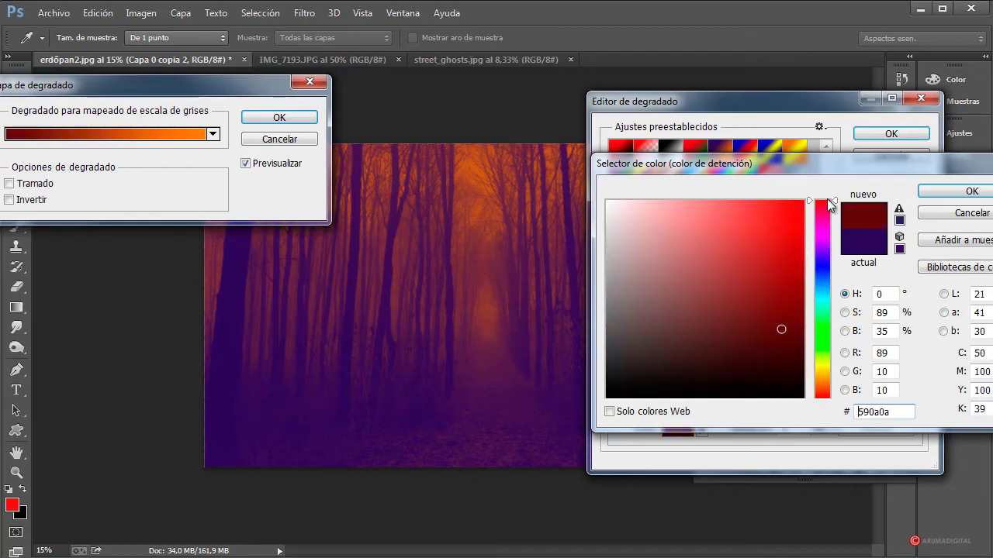
pyautogui.moveTo(787, 272)
pyautogui.mouseDown()
pyautogui.moveTo(786, 254)
pyautogui.moveTo(781, 311)
pyautogui.mouseUp()
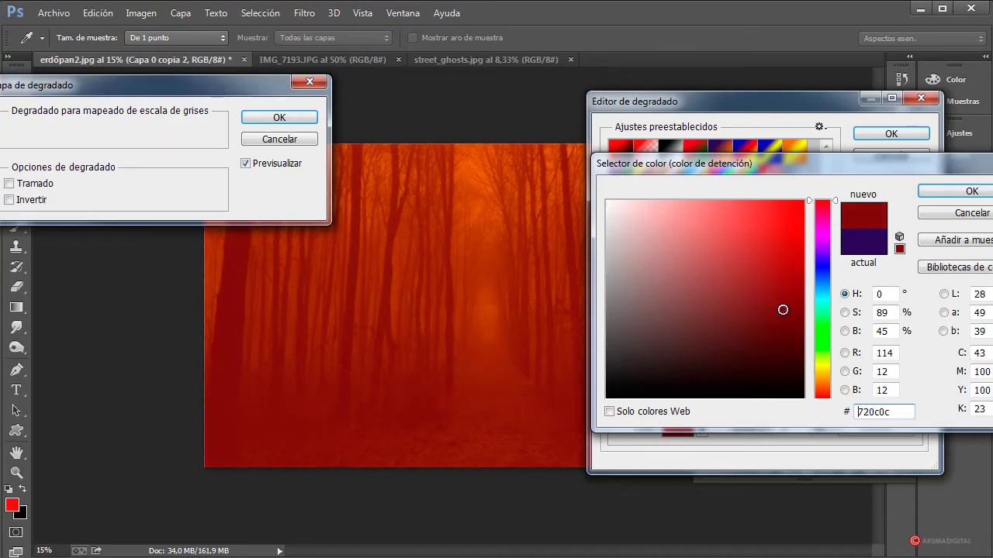
pyautogui.click(960, 191)
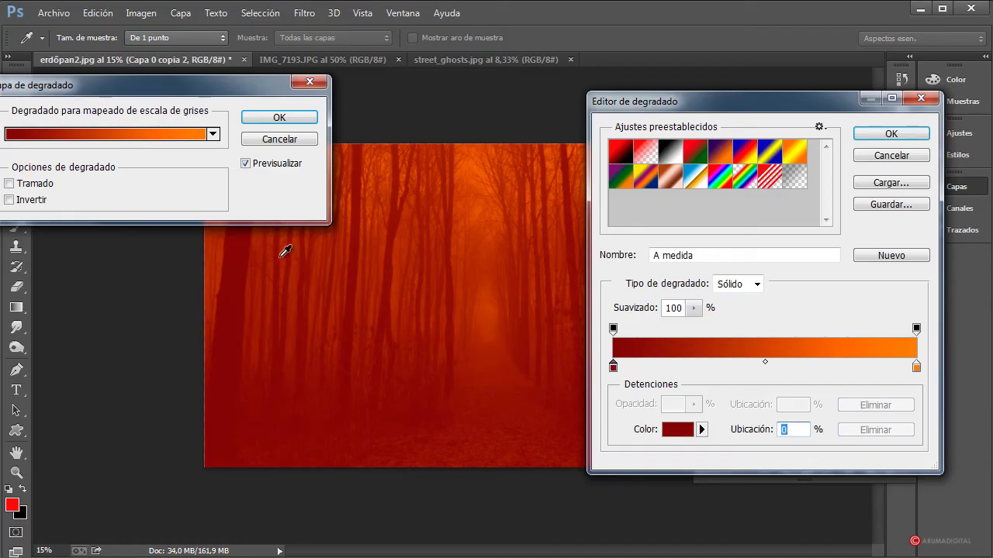
pyautogui.click(891, 134)
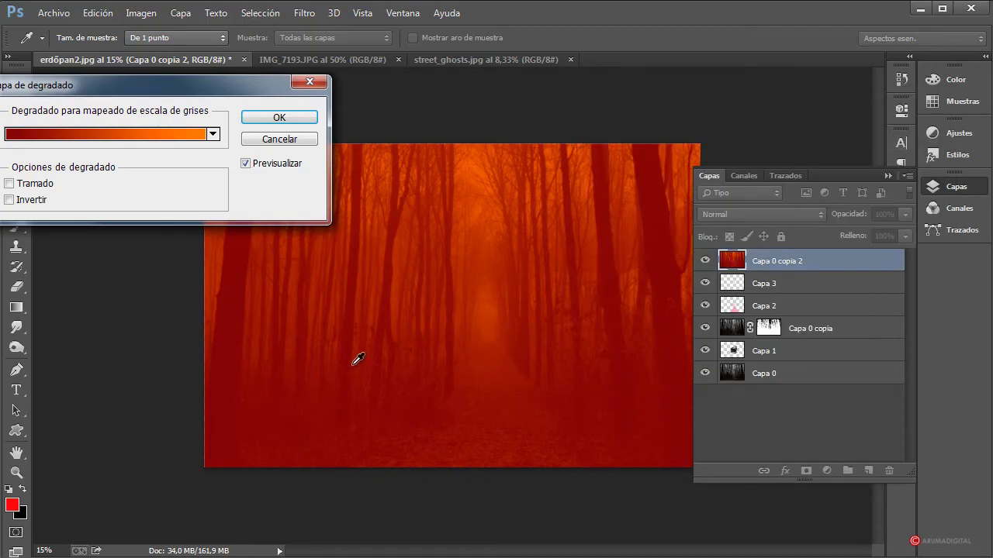
pyautogui.click(275, 120)
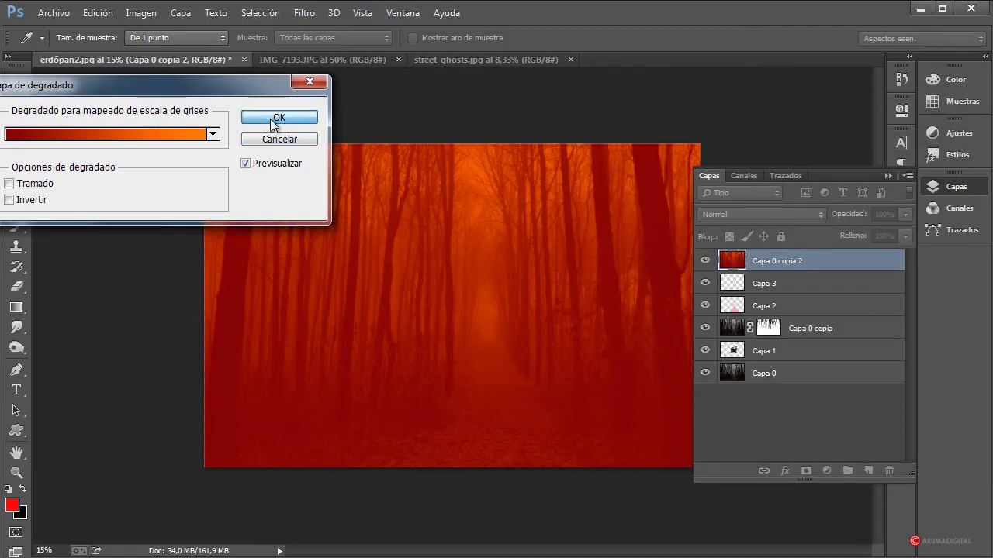
pyautogui.press('b')
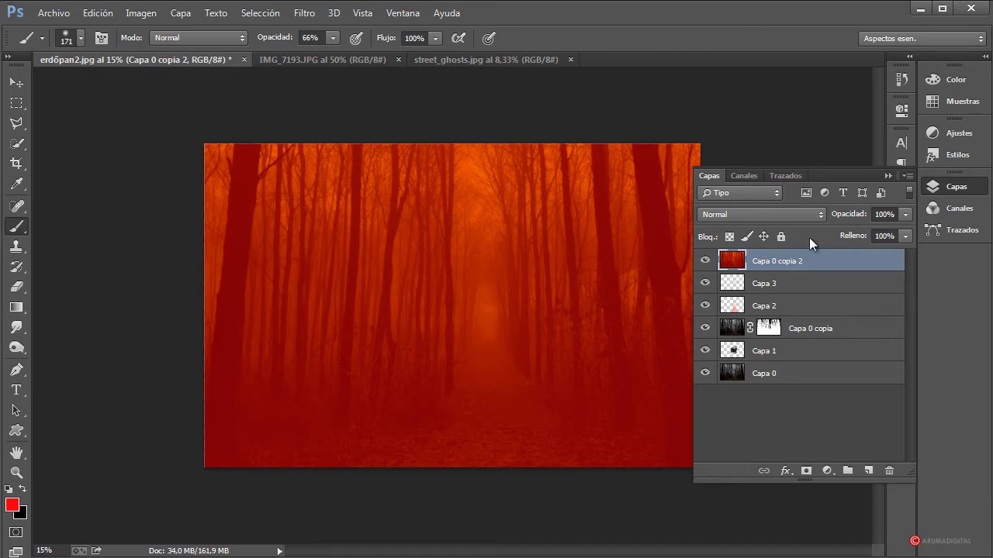
# Step: Blend the tinted copy in Trama mode at 56% opacity
pyautogui.click(791, 215)
pyautogui.click(714, 355)
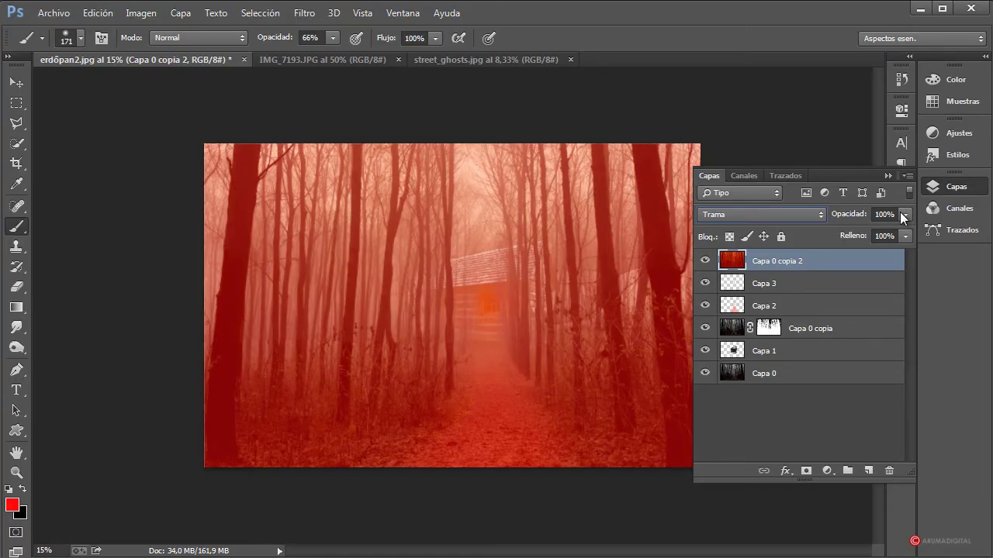
pyautogui.moveTo(903, 218); pyautogui.dragTo(870, 230)
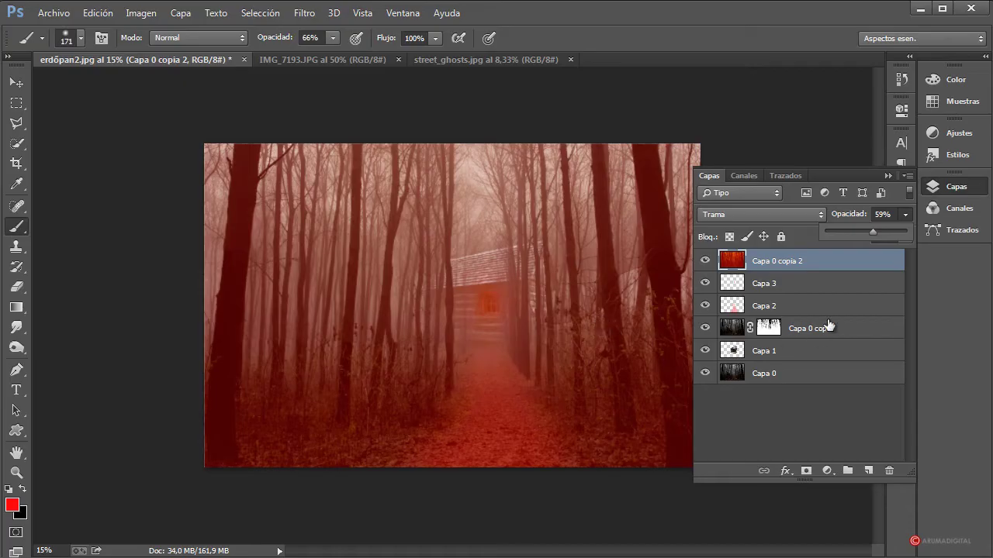
# Step: Reselect Capa 0 copia 2 and apply a violet-to-orange gradient map
pyautogui.click(857, 281)
pyautogui.click(857, 281)
pyautogui.click(835, 265)
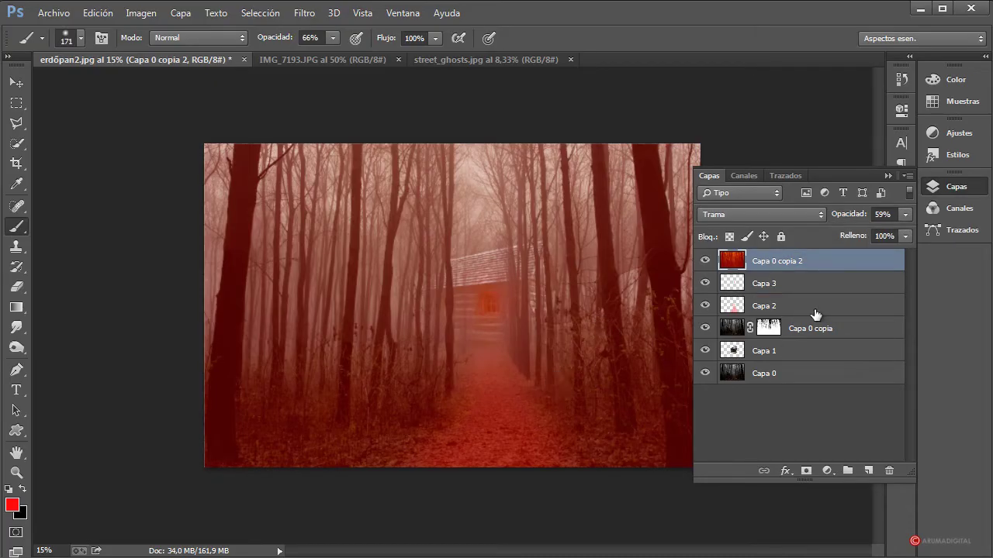
pyautogui.click(815, 287)
pyautogui.click(829, 266)
pyautogui.click(142, 13)
pyautogui.moveTo(305, 52)
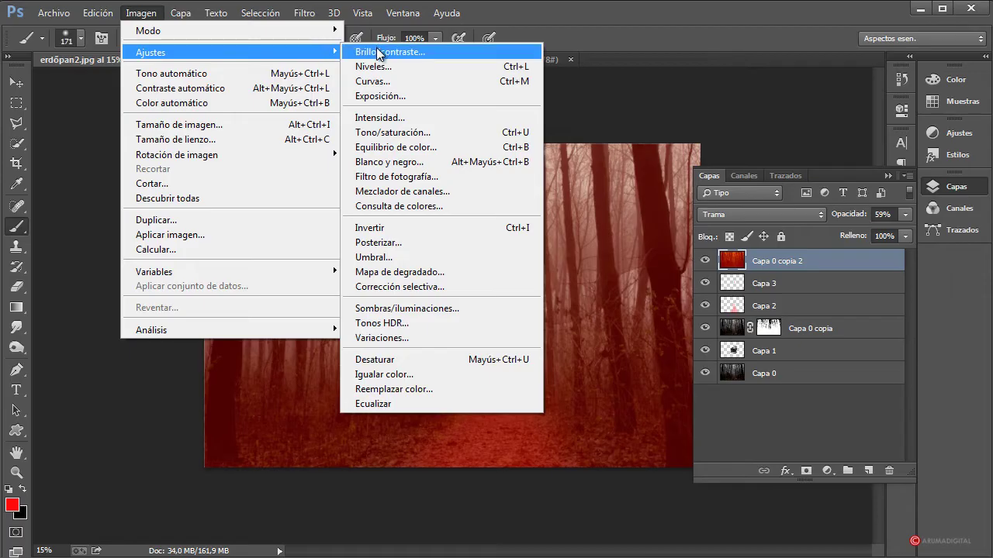
pyautogui.click(409, 272)
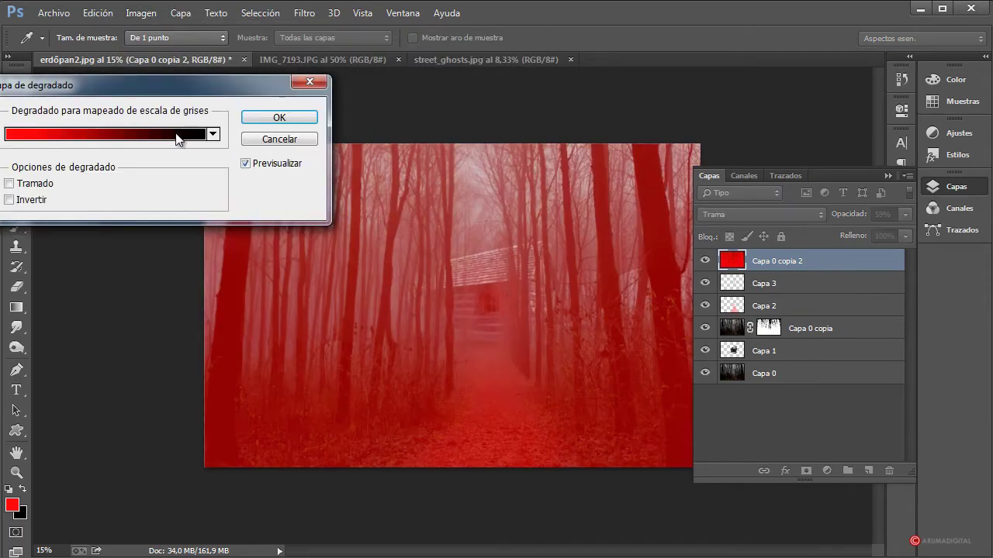
pyautogui.click(212, 135)
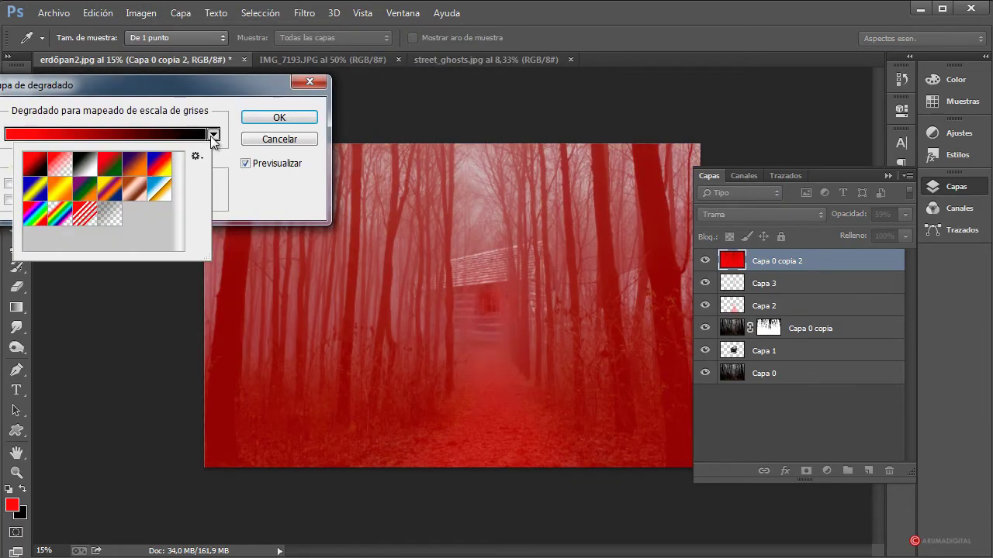
pyautogui.click(134, 176)
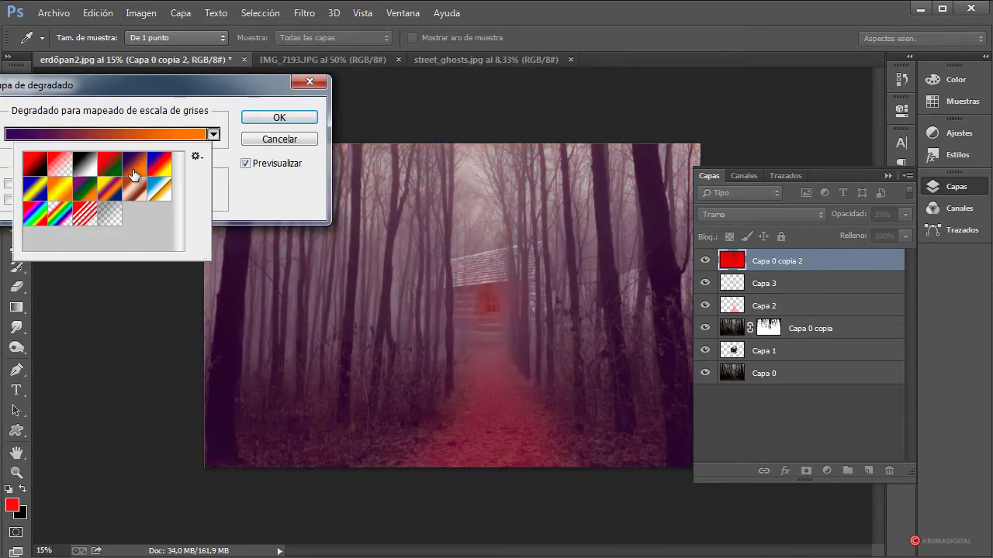
pyautogui.click(267, 123)
# Step: Raise the tinted layer's opacity to 73%
pyautogui.click(906, 214)
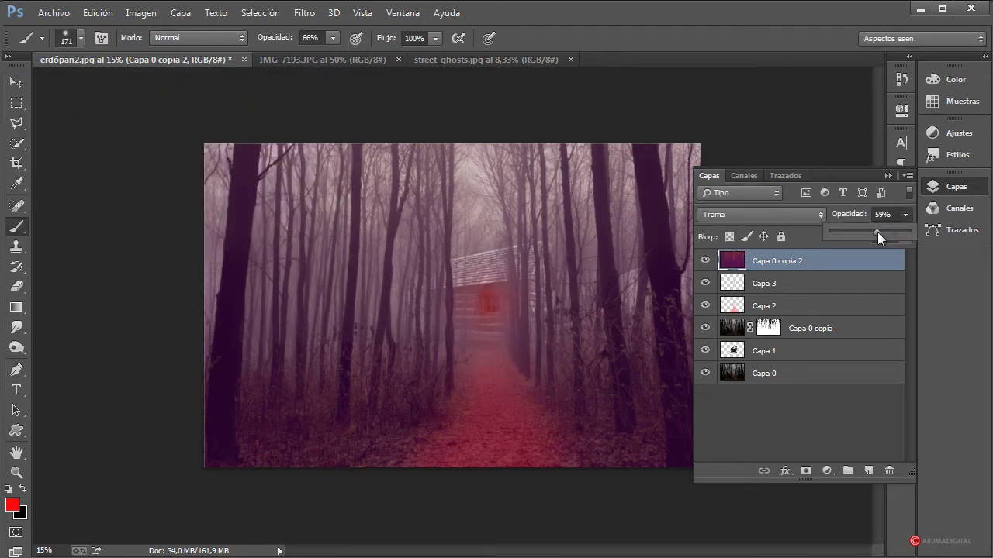
pyautogui.moveTo(878, 232)
pyautogui.mouseDown()
pyautogui.moveTo(890, 231)
pyautogui.moveTo(854, 231)
pyautogui.moveTo(888, 231)
pyautogui.mouseUp()
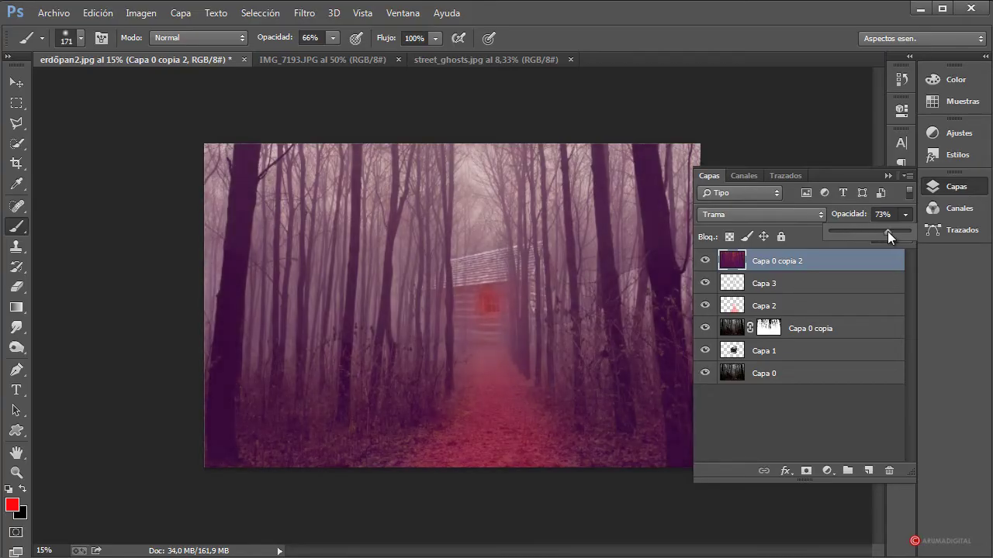
pyautogui.click(825, 260)
# Step: Reapply the violet-orange gradient map with the orange stop moved toward the middle
pyautogui.click(141, 13)
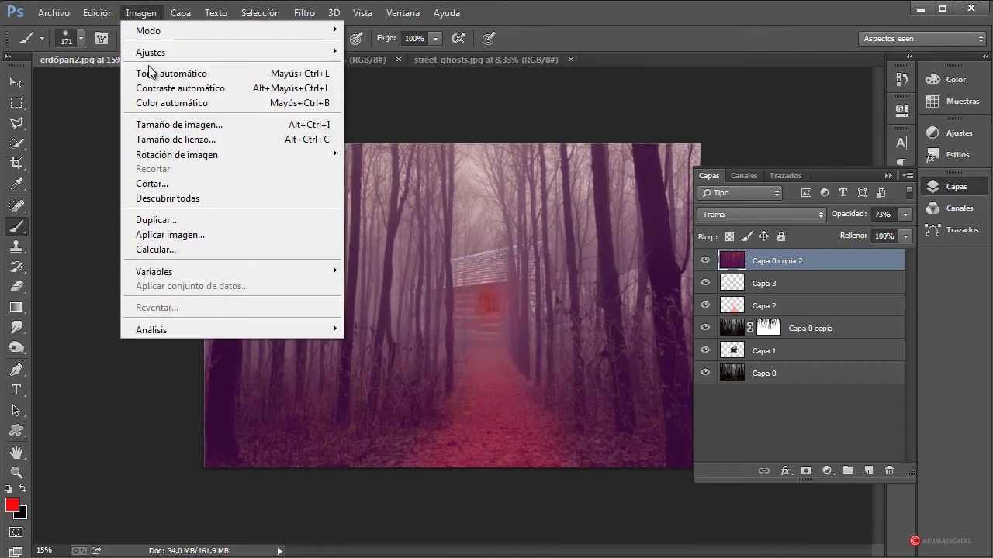
pyautogui.moveTo(159, 55)
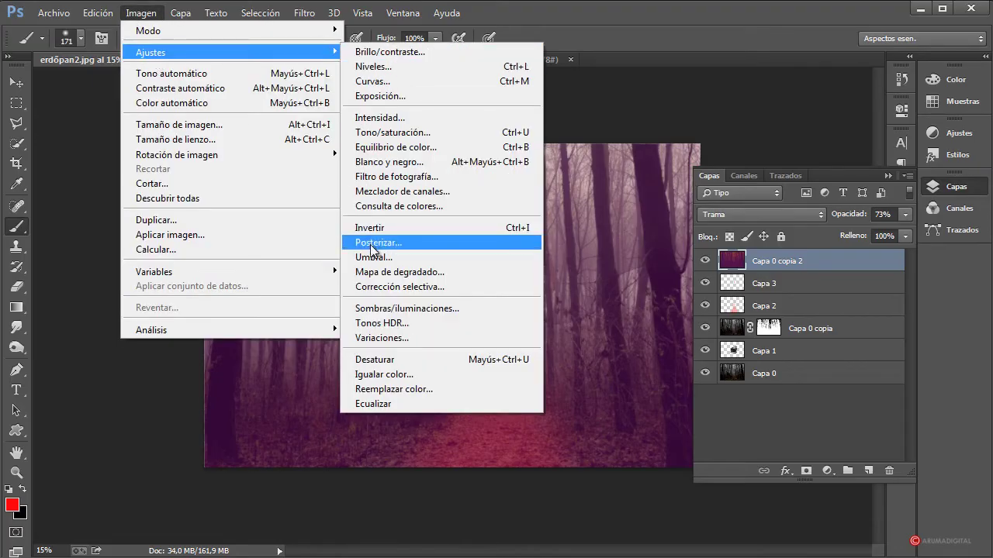
pyautogui.click(391, 272)
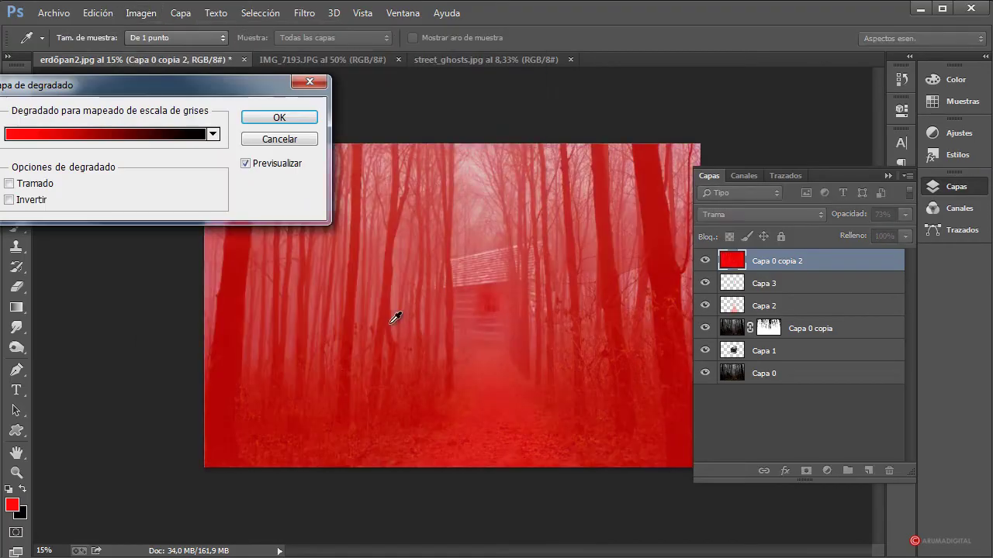
pyautogui.click(212, 134)
pyautogui.click(133, 171)
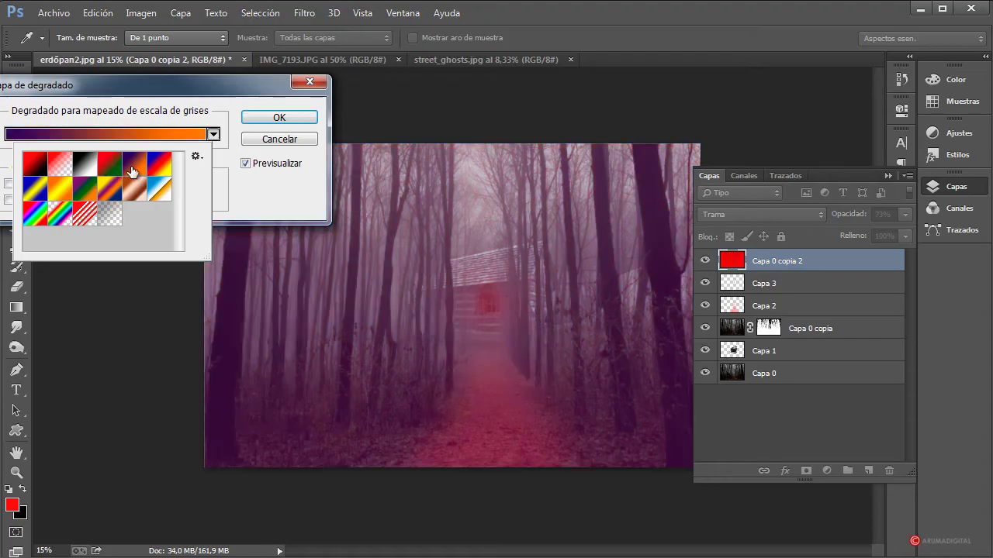
pyautogui.click(163, 134)
pyautogui.moveTo(916, 368); pyautogui.dragTo(789, 367)
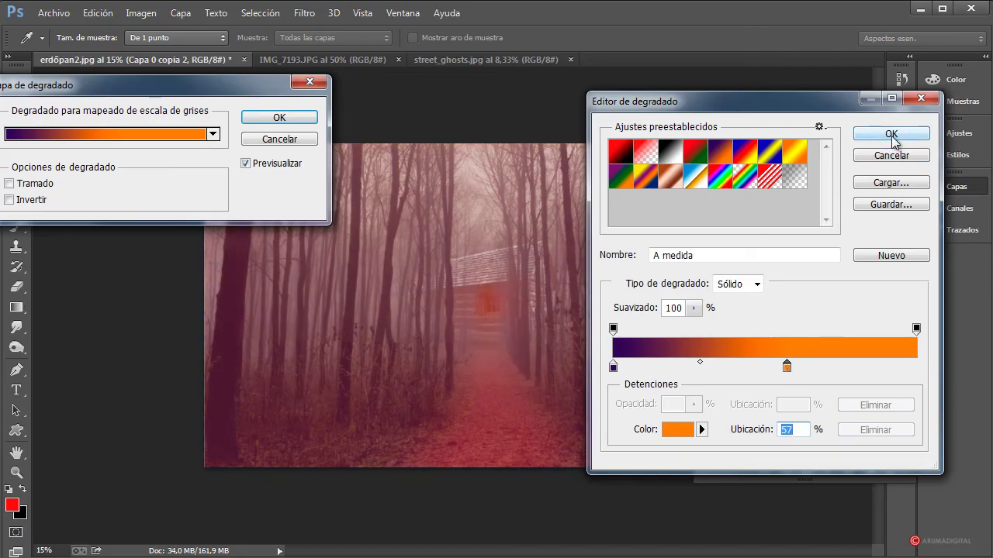
pyautogui.click(891, 134)
pyautogui.click(273, 118)
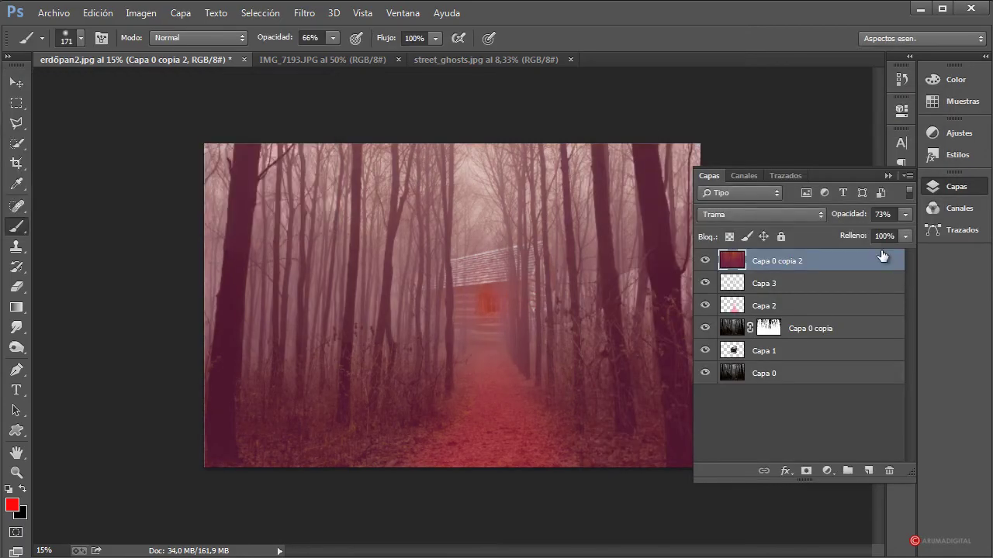
pyautogui.click(905, 215)
# Step: Set the tinted layer to 75% opacity and add a Levels adjustment layer
pyautogui.moveTo(904, 232)
pyautogui.mouseDown()
pyautogui.moveTo(913, 232)
pyautogui.moveTo(850, 230)
pyautogui.moveTo(890, 232)
pyautogui.mouseUp()
pyautogui.click(861, 267)
pyautogui.click(827, 471)
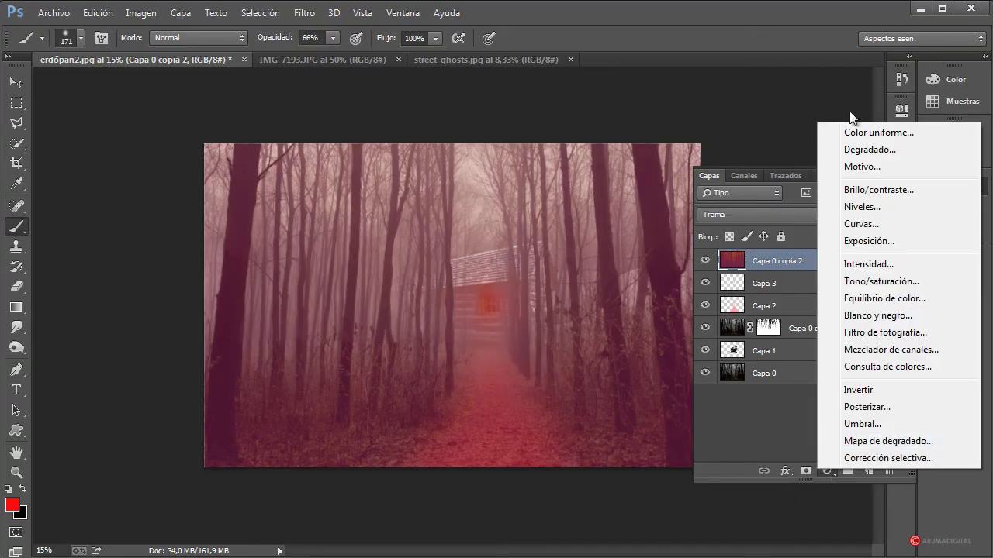
pyautogui.click(868, 208)
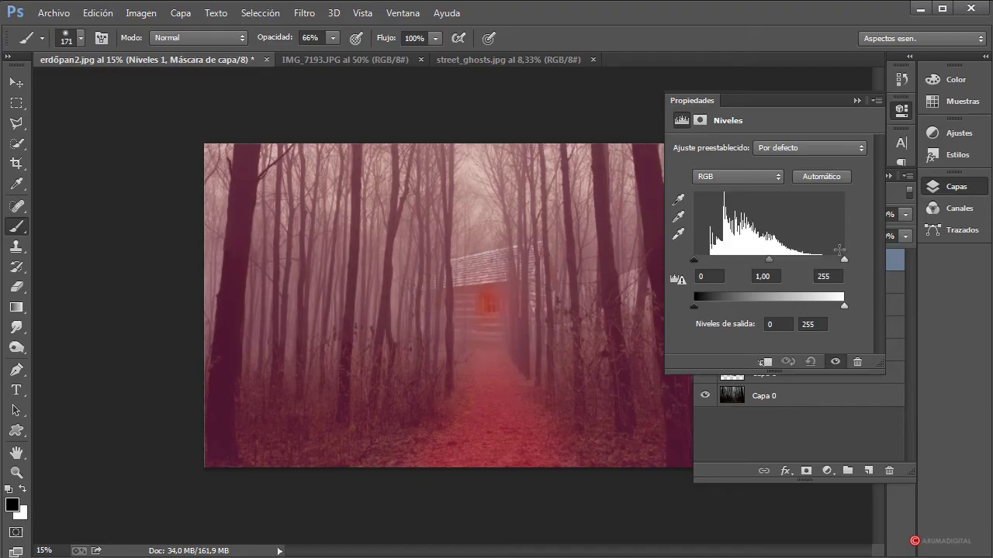
# Step: Set Niveles 1 to black input 34, midtones 0,63, white 255, and collapse Properties
pyautogui.moveTo(845, 262); pyautogui.dragTo(819, 264)
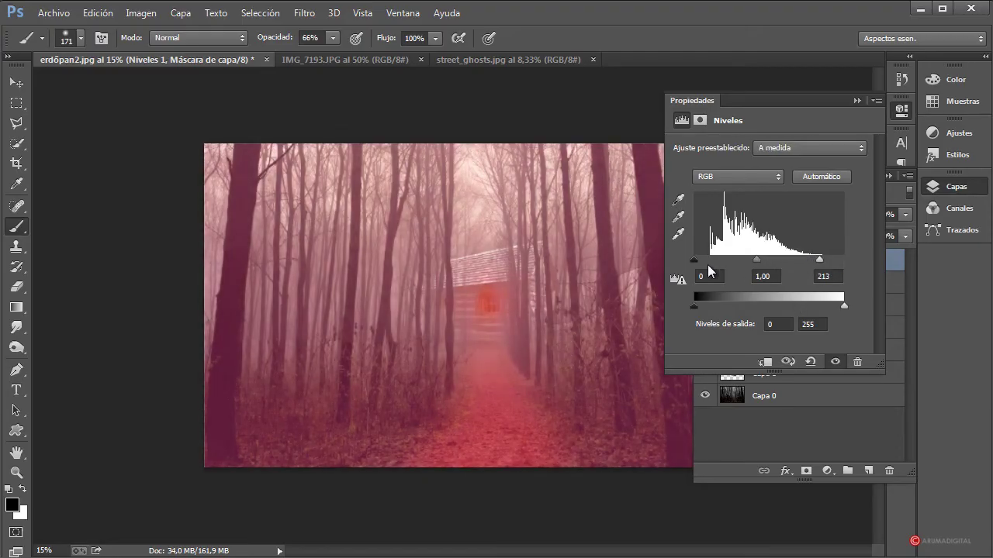
pyautogui.moveTo(695, 262); pyautogui.dragTo(737, 263)
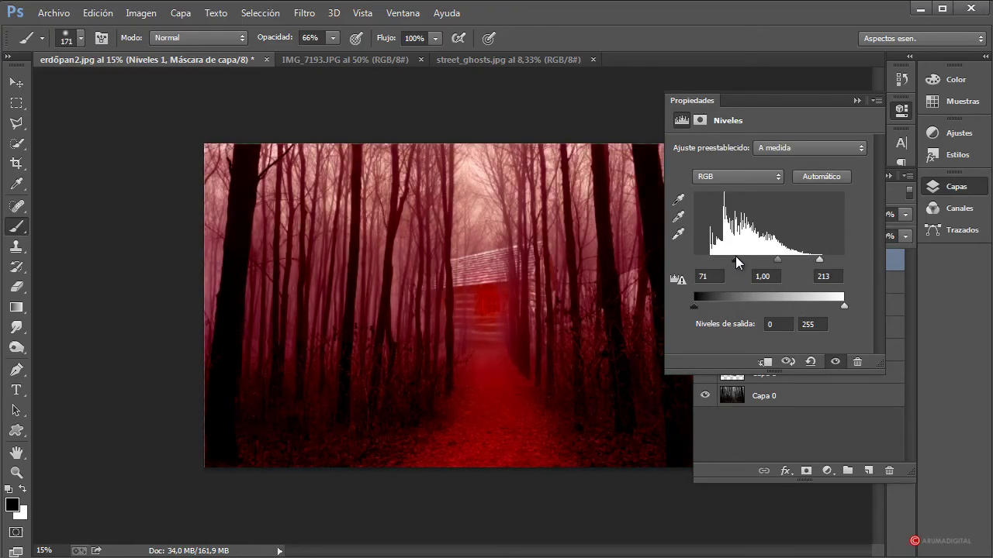
pyautogui.moveTo(820, 261); pyautogui.dragTo(850, 262)
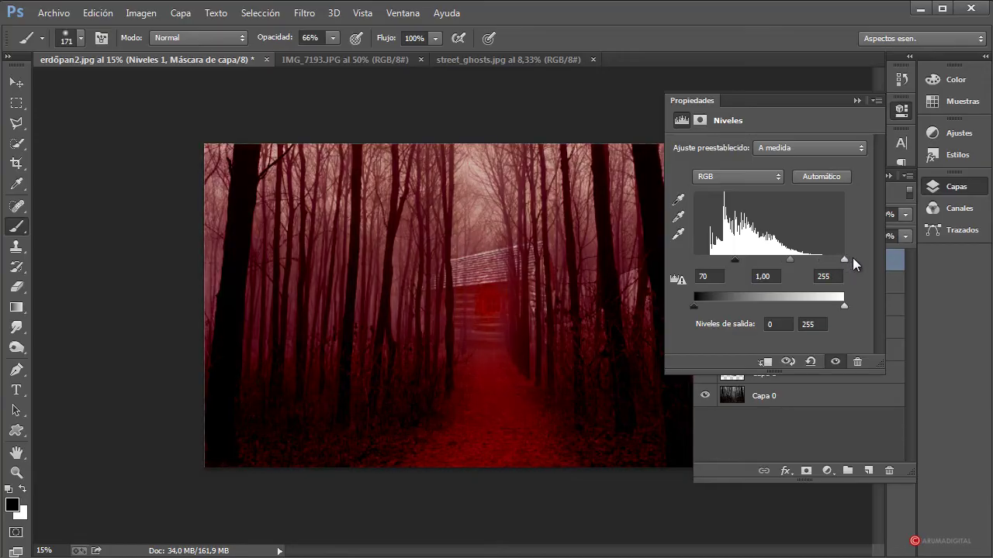
pyautogui.moveTo(742, 266); pyautogui.dragTo(713, 266)
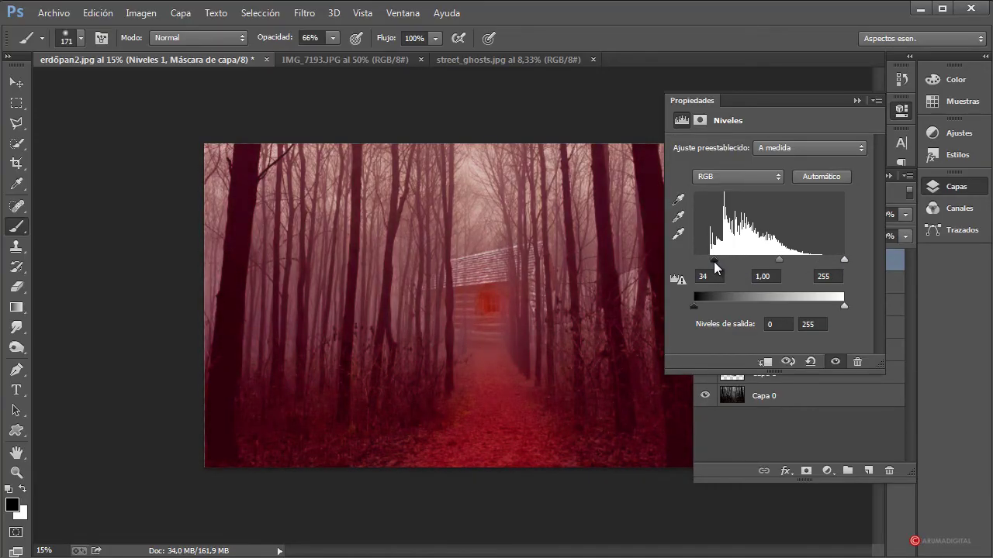
pyautogui.moveTo(782, 264); pyautogui.dragTo(801, 264)
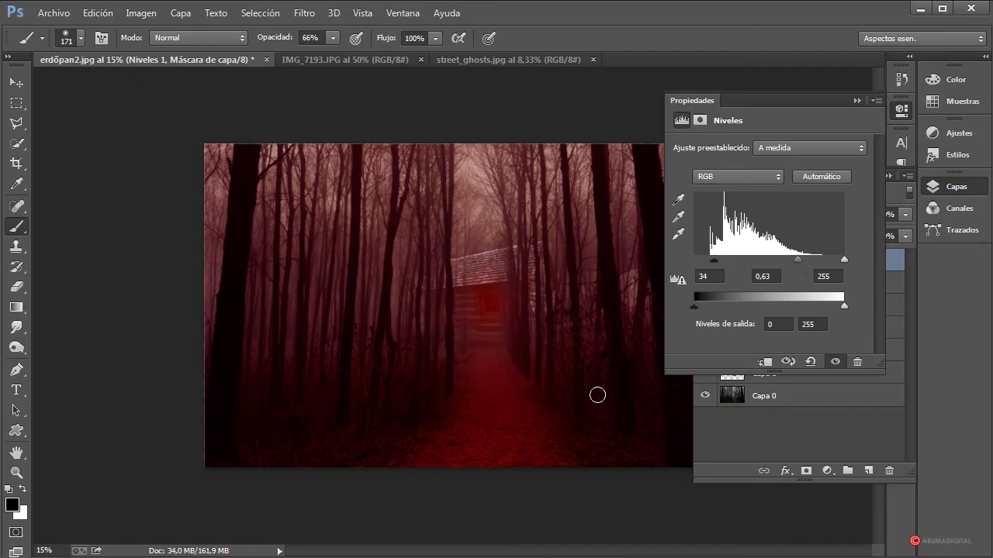
pyautogui.click(856, 100)
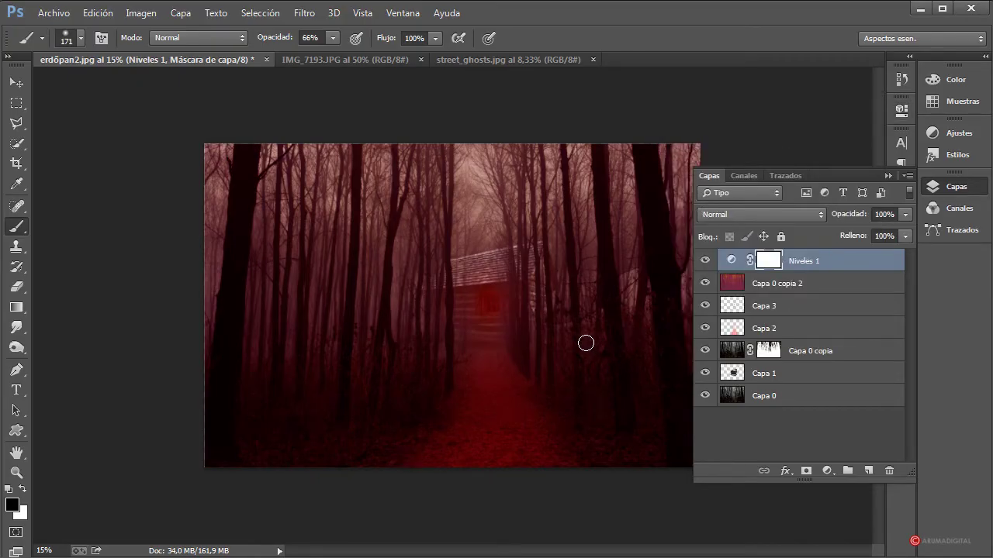
pyautogui.click(319, 62)
# Step: Lasso the reflected walking figure in street_ghosts.jpg and paste it into the forest as Capa 4
pyautogui.click(503, 60)
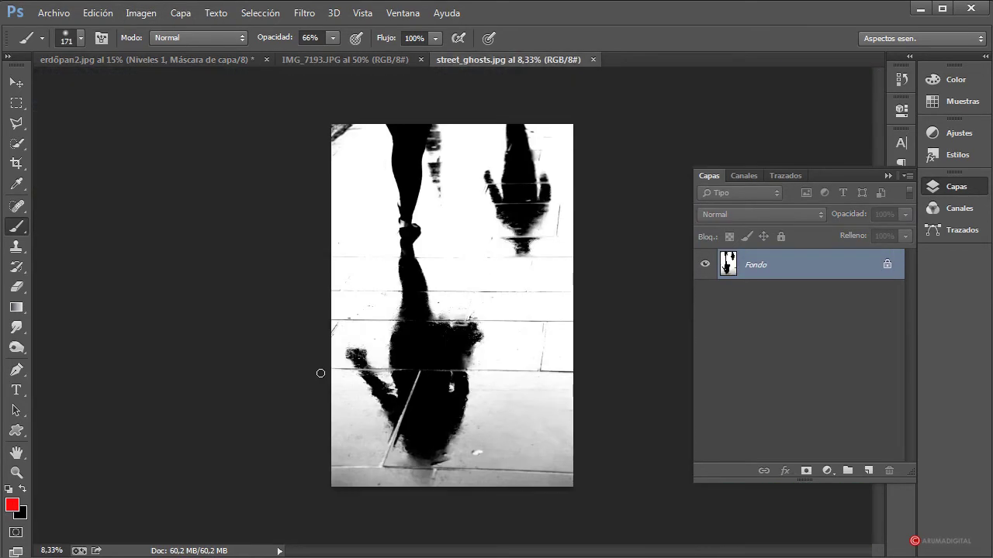
pyautogui.click(17, 127)
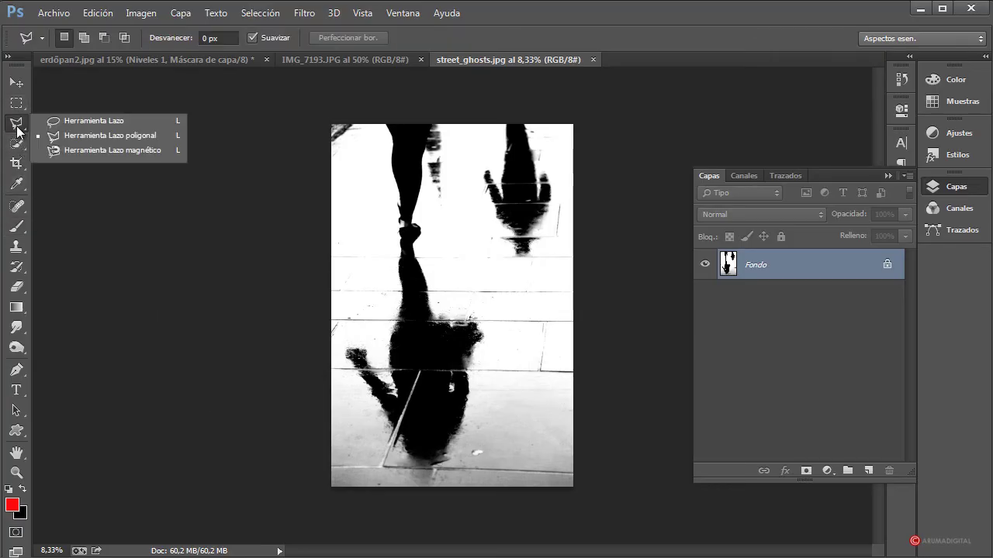
pyautogui.click(93, 120)
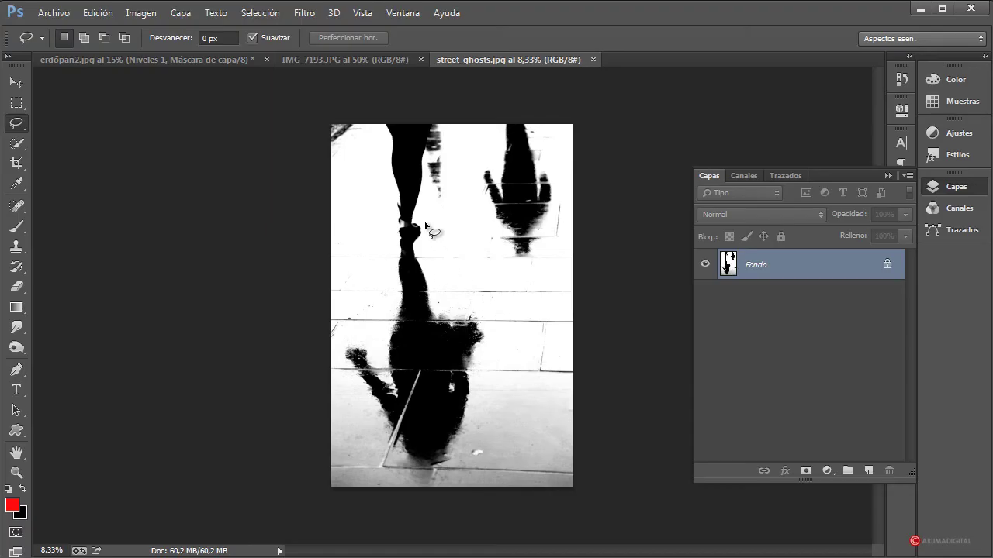
pyautogui.moveTo(425, 223)
pyautogui.mouseDown()
pyautogui.moveTo(401, 247)
pyautogui.moveTo(396, 287)
pyautogui.moveTo(370, 338)
pyautogui.moveTo(344, 357)
pyautogui.moveTo(372, 427)
pyautogui.moveTo(423, 482)
pyautogui.moveTo(487, 423)
pyautogui.moveTo(504, 356)
pyautogui.moveTo(446, 284)
pyautogui.moveTo(435, 233)
pyautogui.moveTo(423, 225)
pyautogui.mouseUp()
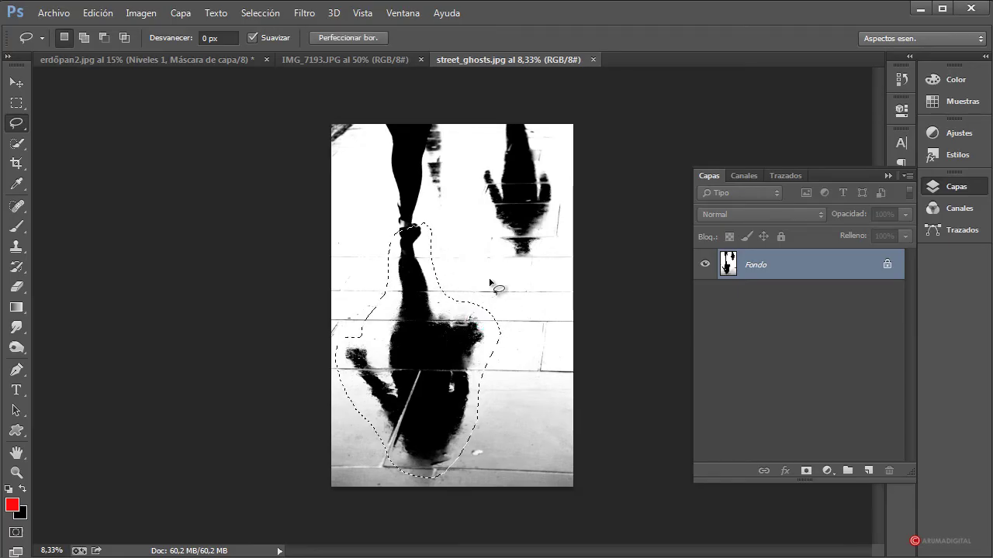
pyautogui.click(182, 55)
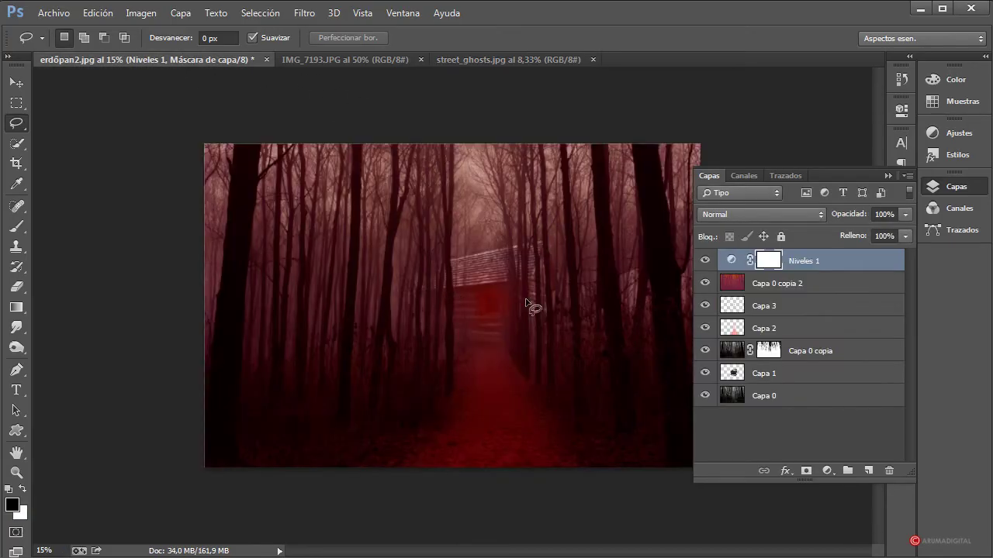
pyautogui.hotkey('ctrl', 'shift', 'alt', 'n')
# Step: Paste the copied silhouette and flip it vertically with Free Transform so it stands upright
pyautogui.hotkey('ctrl', 'v')
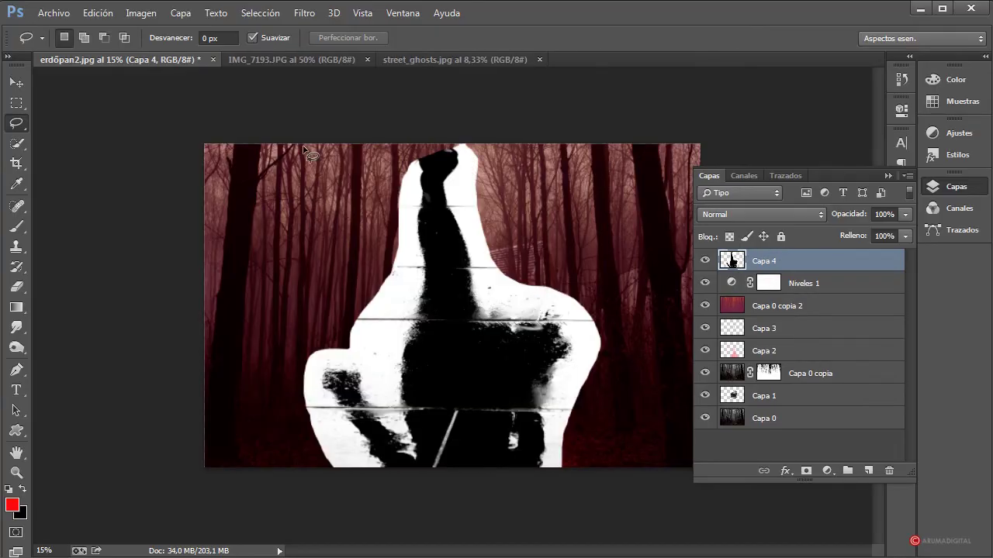
pyautogui.click(19, 103)
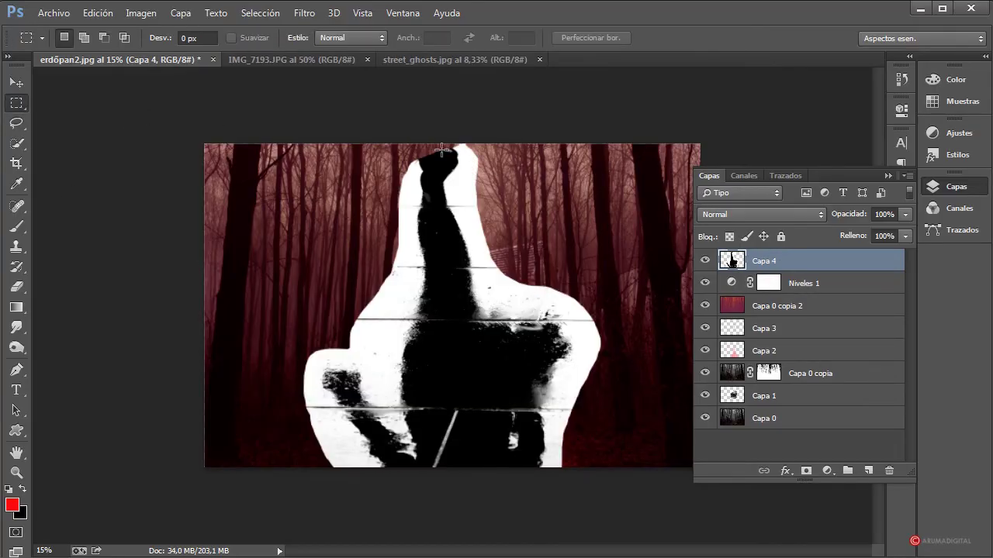
pyautogui.rightClick(426, 275)
pyautogui.click(466, 440)
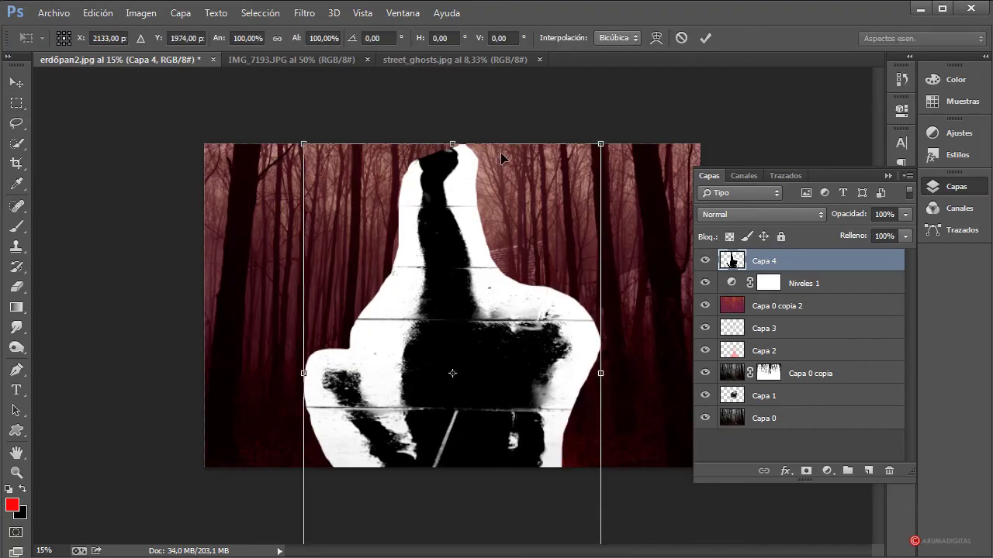
pyautogui.rightClick(530, 181)
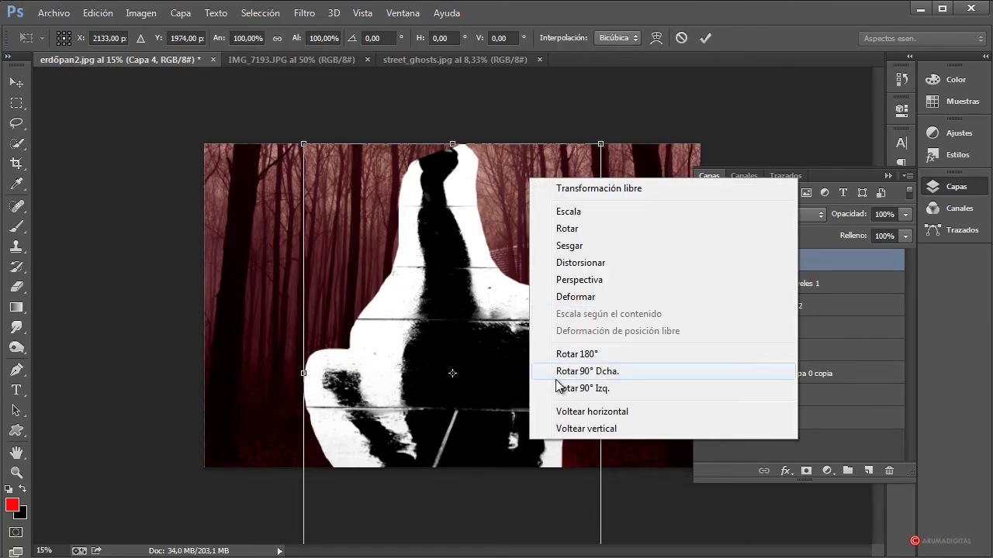
pyautogui.click(587, 429)
# Step: Shrink the silhouette to about a fifth and place it on the path below the cabin
pyautogui.moveTo(535, 397); pyautogui.dragTo(554, 279)
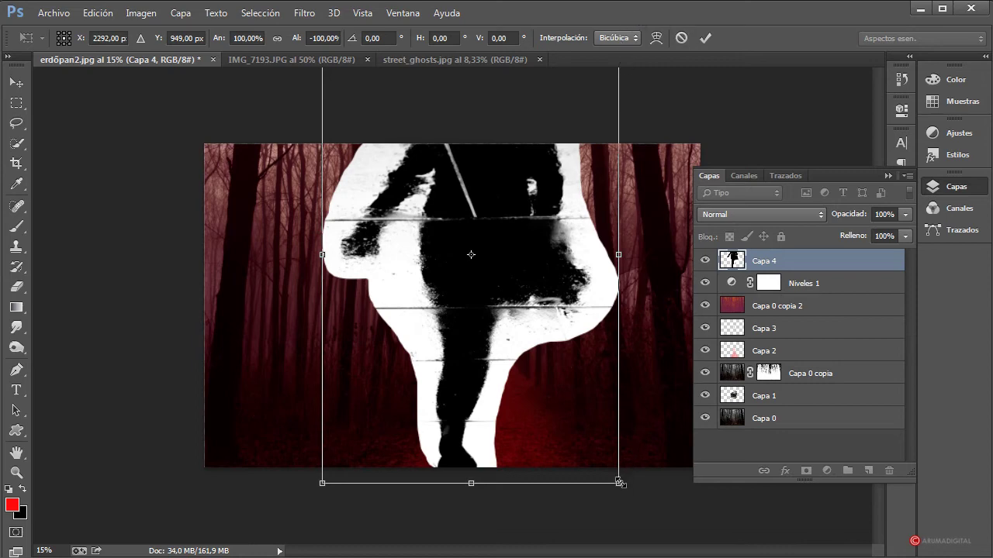
pyautogui.moveTo(620, 483); pyautogui.dragTo(508, 429)
pyautogui.moveTo(545, 281); pyautogui.dragTo(533, 309)
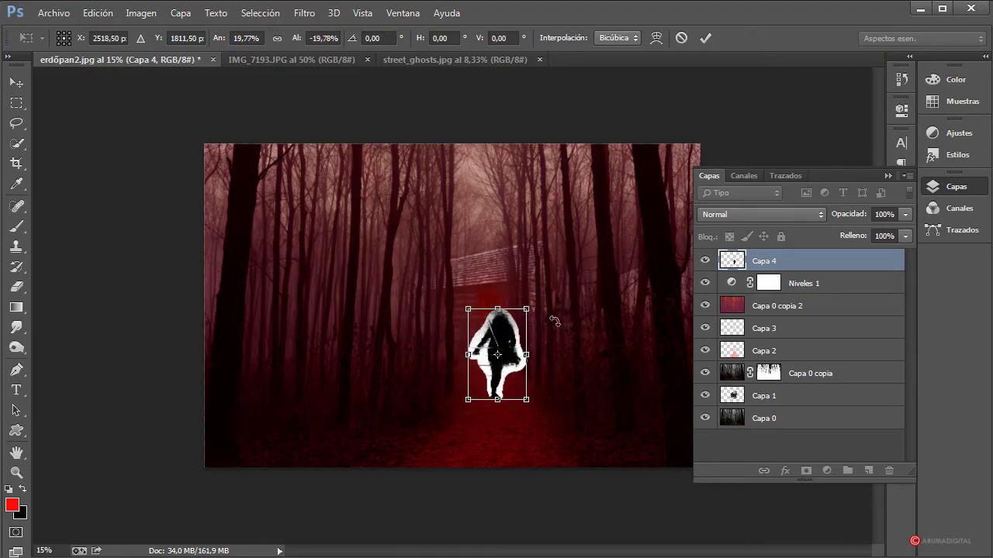
# Step: Try Sobreexponer color, Subexponer color and Subexposición lineal on Capa 4, then settle on Multiplicar
pyautogui.press('m')
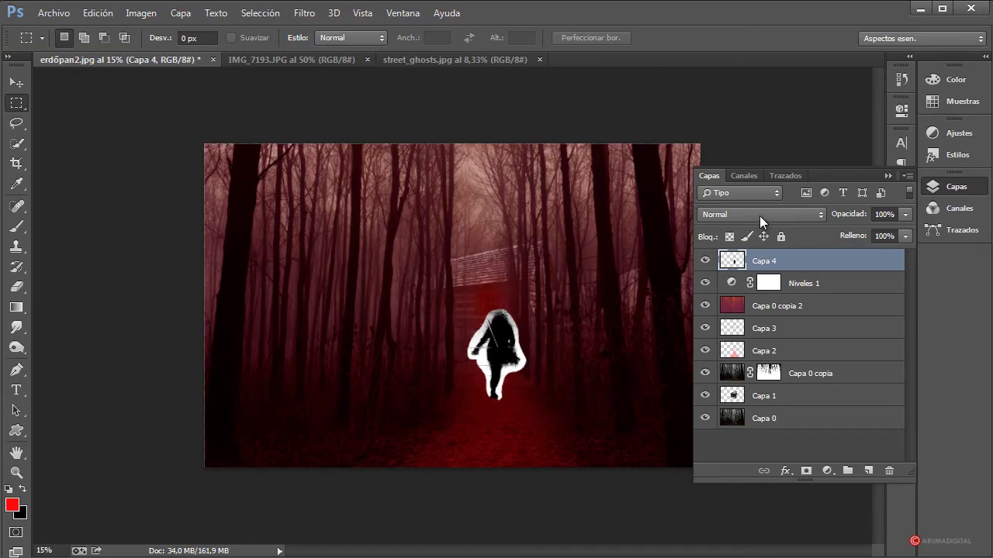
pyautogui.click(760, 215)
pyautogui.click(736, 274)
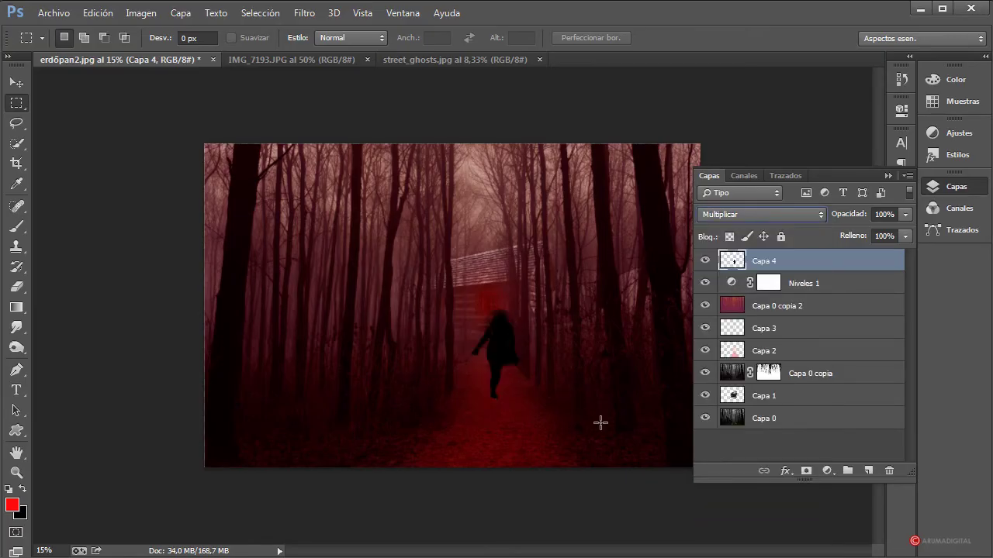
pyautogui.click(764, 214)
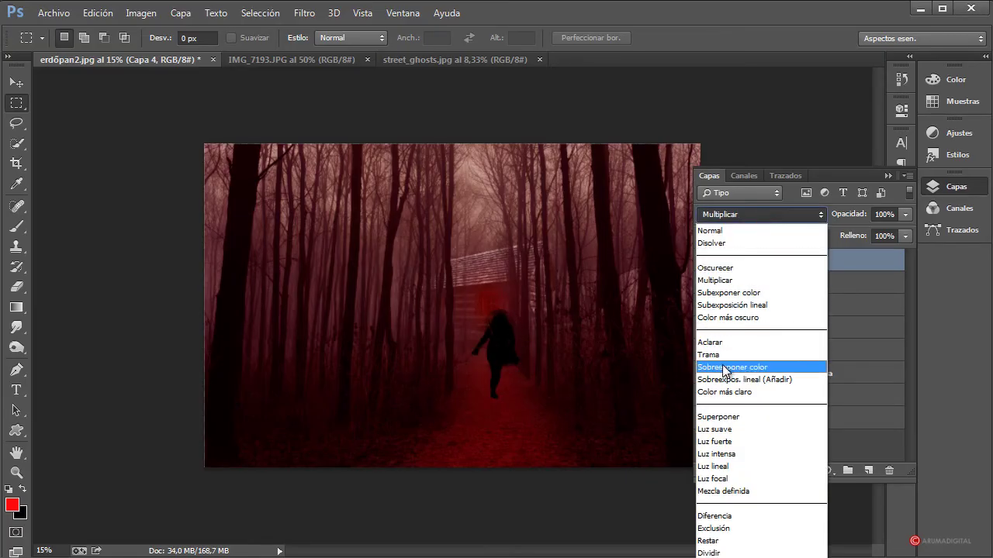
pyautogui.click(725, 368)
pyautogui.click(761, 215)
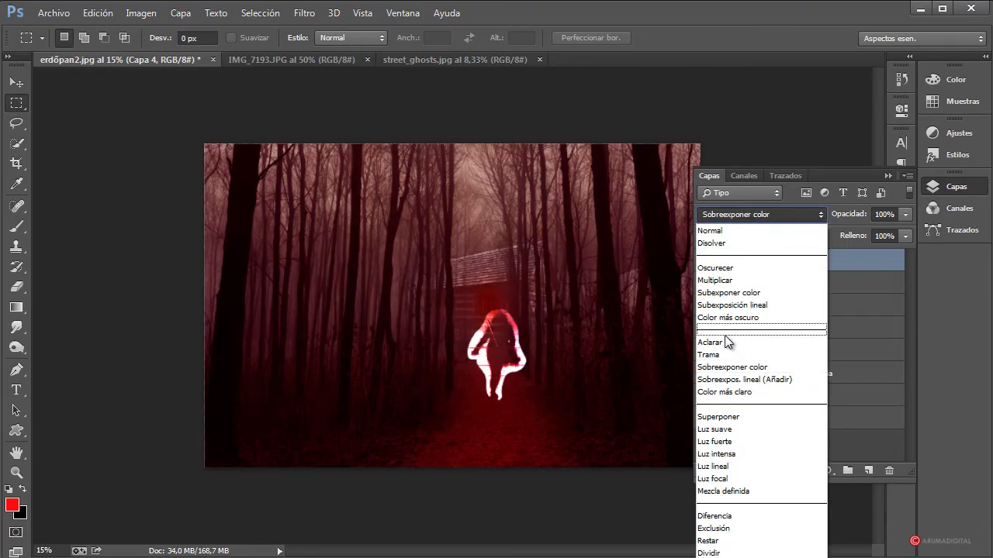
pyautogui.click(729, 293)
pyautogui.click(783, 215)
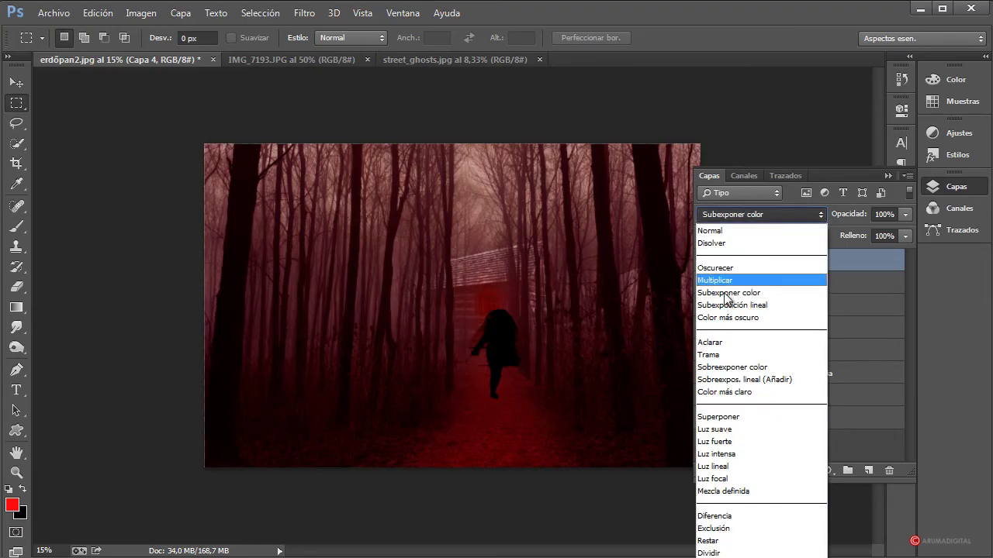
pyautogui.click(729, 305)
pyautogui.click(744, 215)
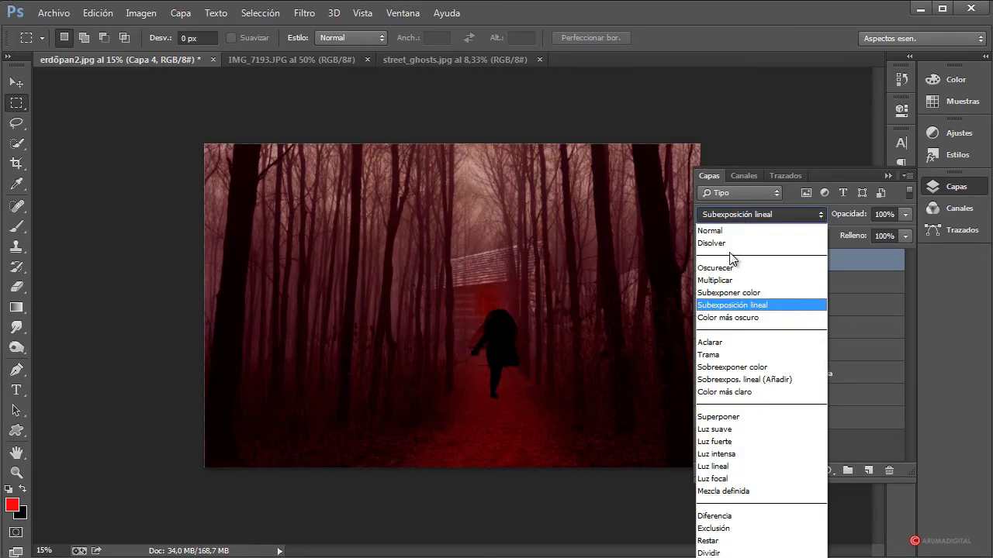
pyautogui.click(728, 280)
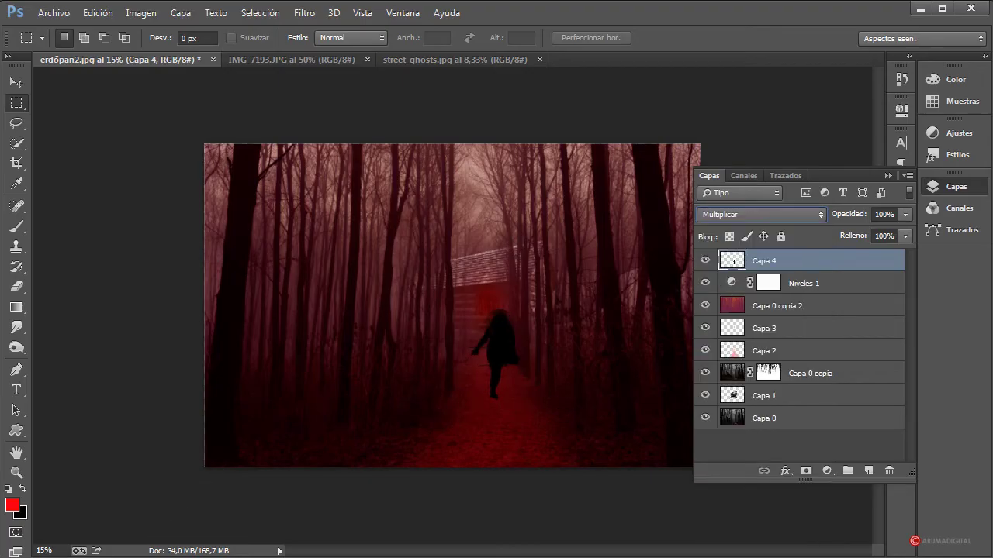
# Step: Apply a Levels adjustment to Capa 4 with the white input lowered to 120
pyautogui.click(147, 14)
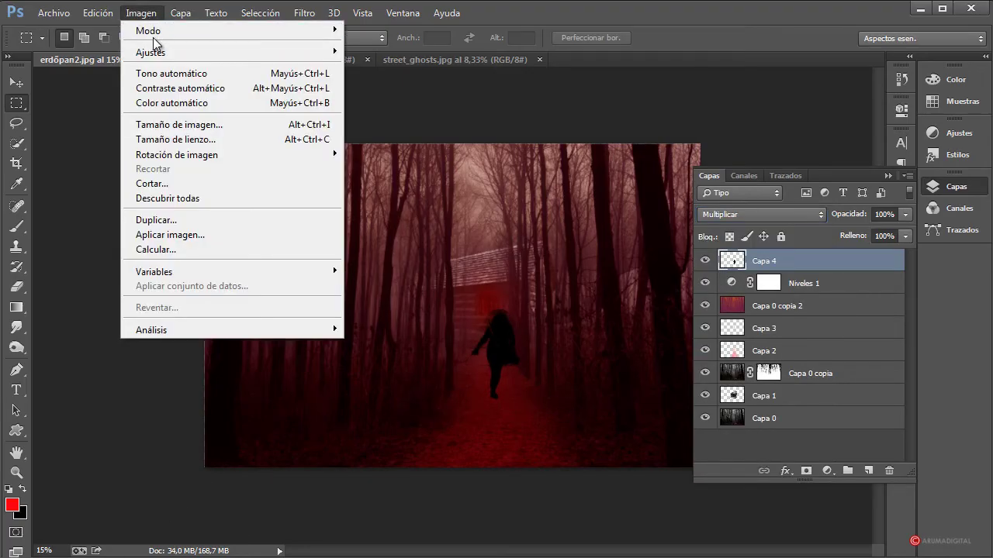
pyautogui.moveTo(155, 52)
pyautogui.click(393, 67)
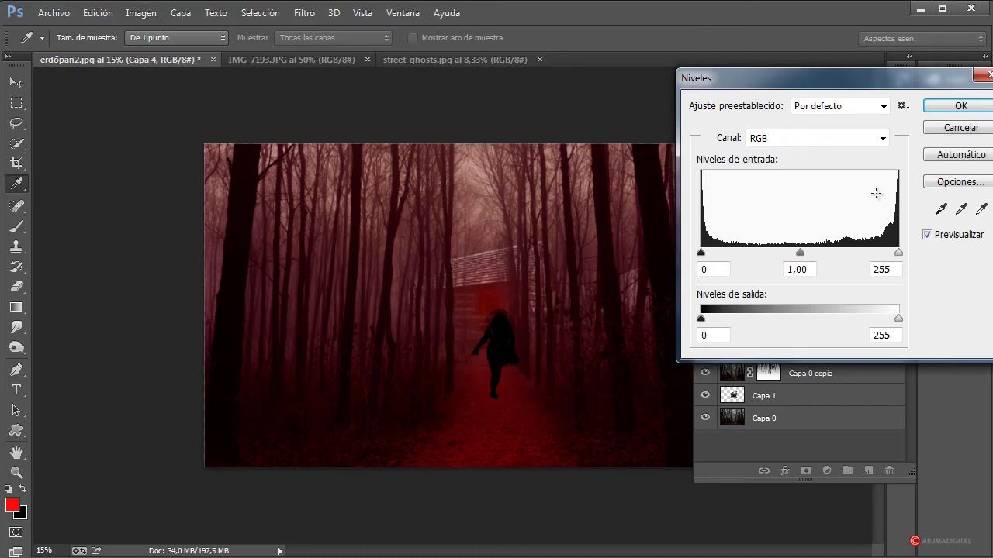
pyautogui.moveTo(899, 254); pyautogui.dragTo(796, 272)
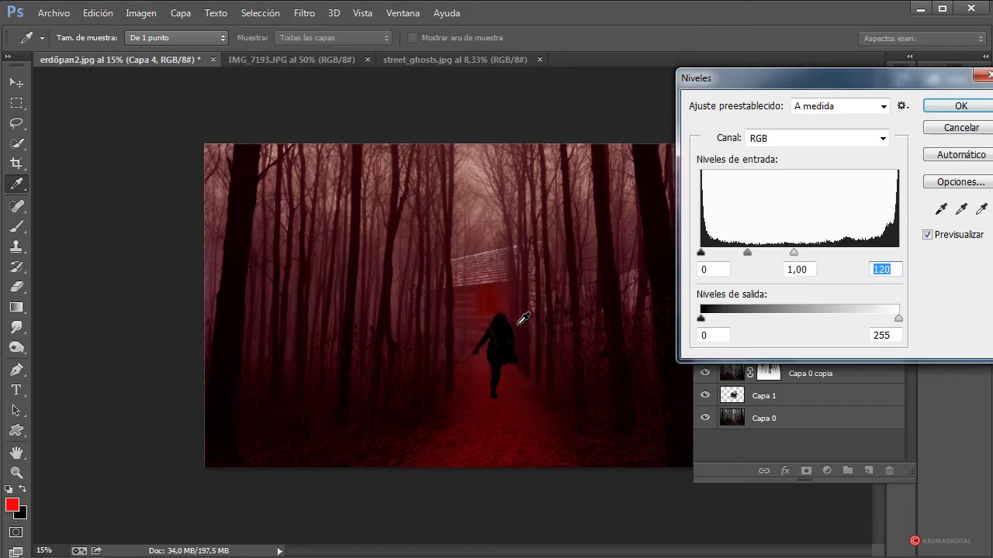
pyautogui.moveTo(700, 257)
pyautogui.mouseDown()
pyautogui.moveTo(726, 256)
pyautogui.moveTo(697, 256)
pyautogui.mouseUp()
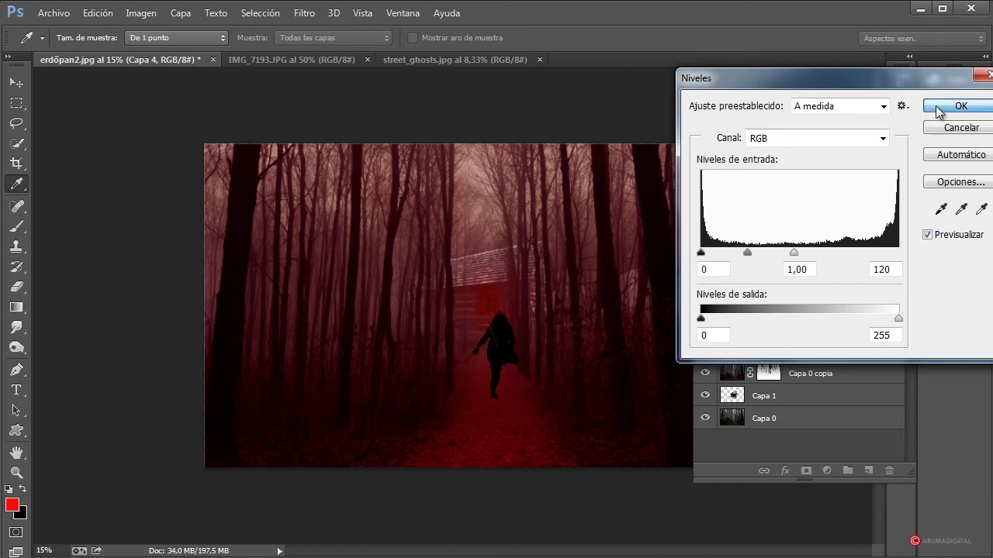
pyautogui.click(956, 105)
# Step: Blur Capa 4 with a Gaussian blur of about 3.8 pixels and lower its opacity to 59%
pyautogui.click(301, 15)
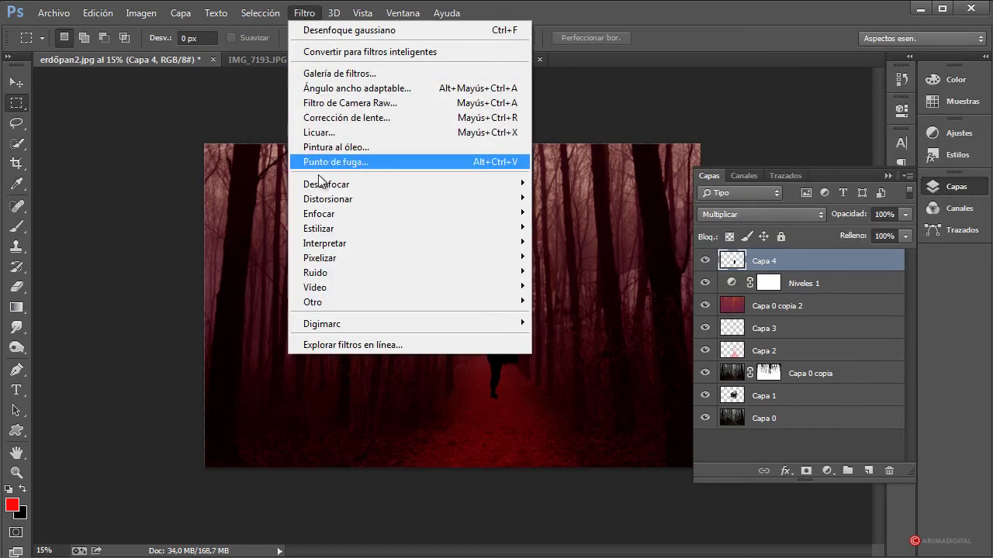
pyautogui.moveTo(326, 185)
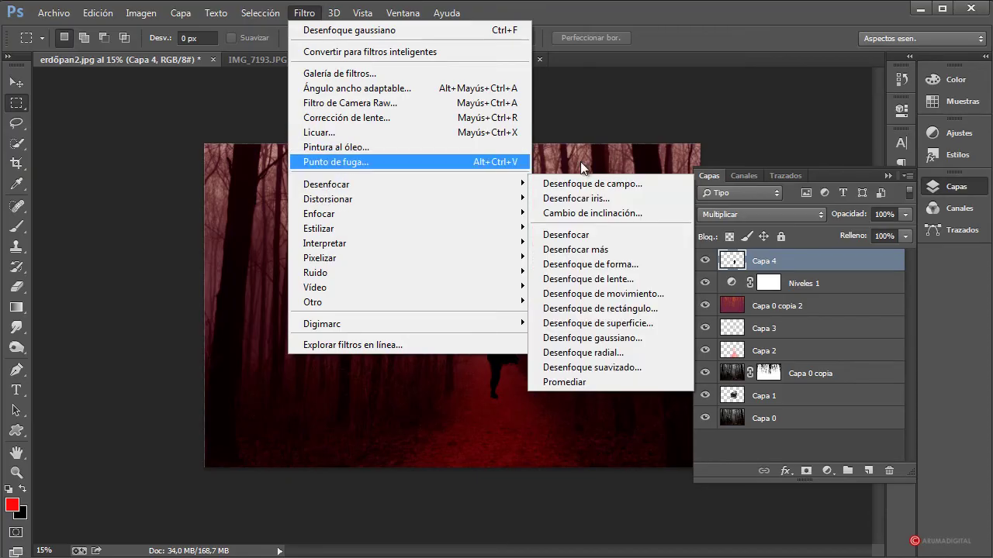
pyautogui.click(578, 335)
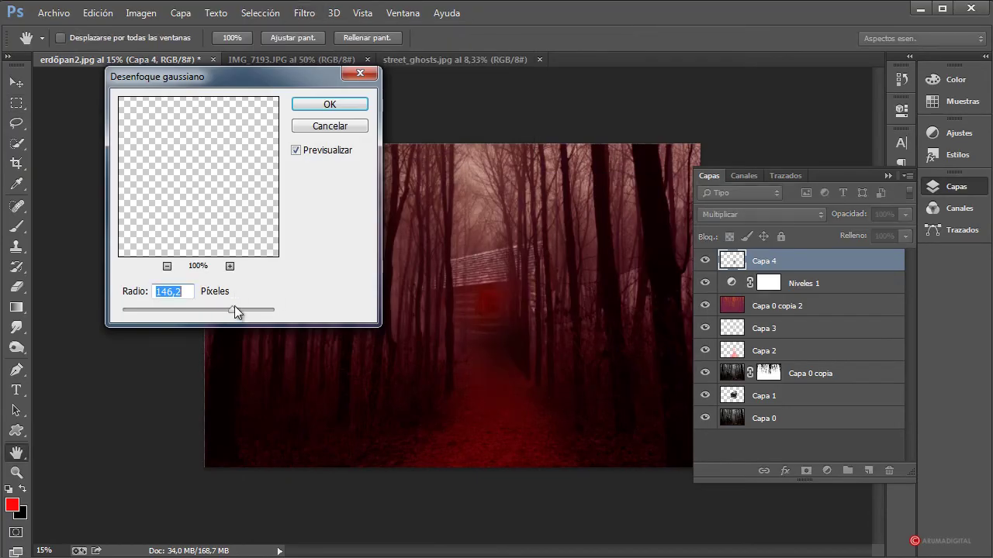
pyautogui.moveTo(232, 308); pyautogui.dragTo(223, 310)
pyautogui.moveTo(143, 310); pyautogui.dragTo(142, 310)
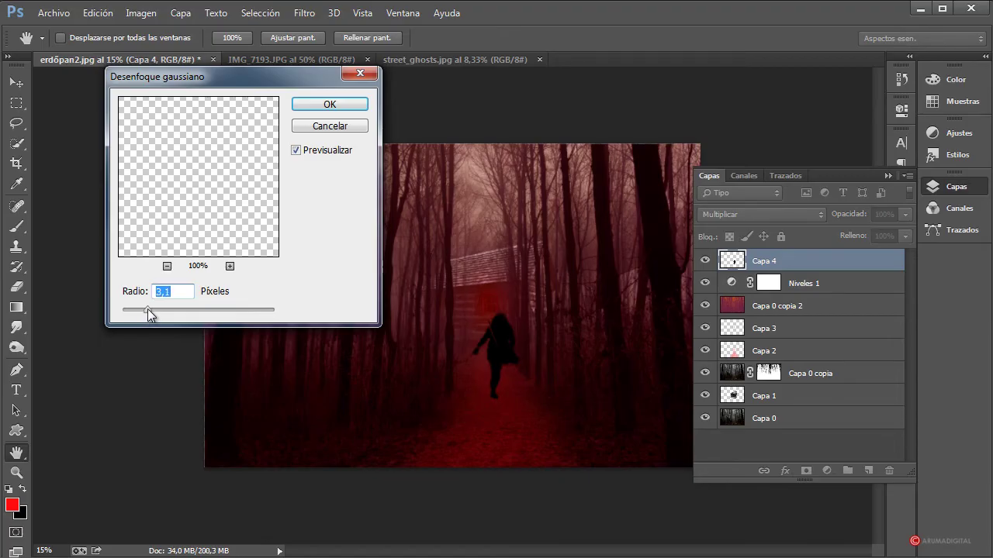
pyautogui.moveTo(147, 309); pyautogui.dragTo(166, 313)
pyautogui.click(329, 107)
pyautogui.moveTo(907, 223); pyautogui.dragTo(869, 230)
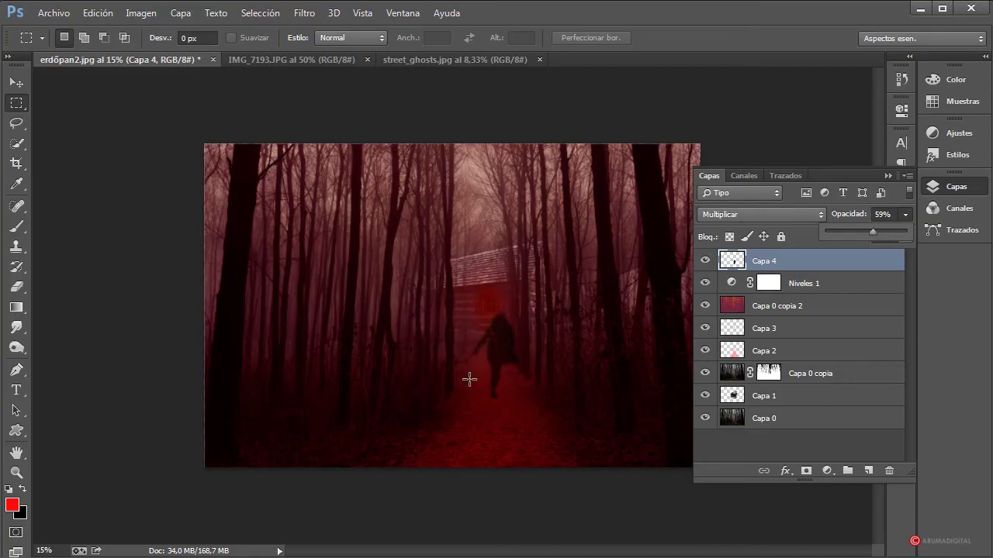
# Step: Erase the ghost figure's outstretched arm on Capa 4 with a 227 px eraser
pyautogui.click(16, 286)
pyautogui.keyDown('alt'); pyautogui.rightClick(534, 399); pyautogui.keyUp('alt')
pyautogui.moveTo(520, 396); pyautogui.dragTo(510, 391)
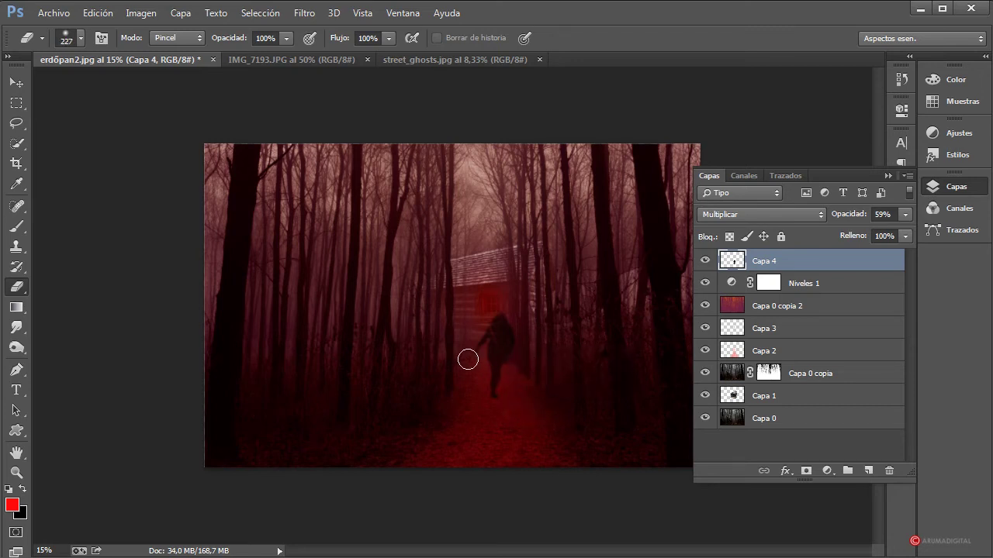
pyautogui.moveTo(468, 357)
pyautogui.mouseDown()
pyautogui.moveTo(474, 331)
pyautogui.moveTo(467, 351)
pyautogui.moveTo(477, 330)
pyautogui.moveTo(466, 350)
pyautogui.mouseUp()
pyautogui.click(16, 103)
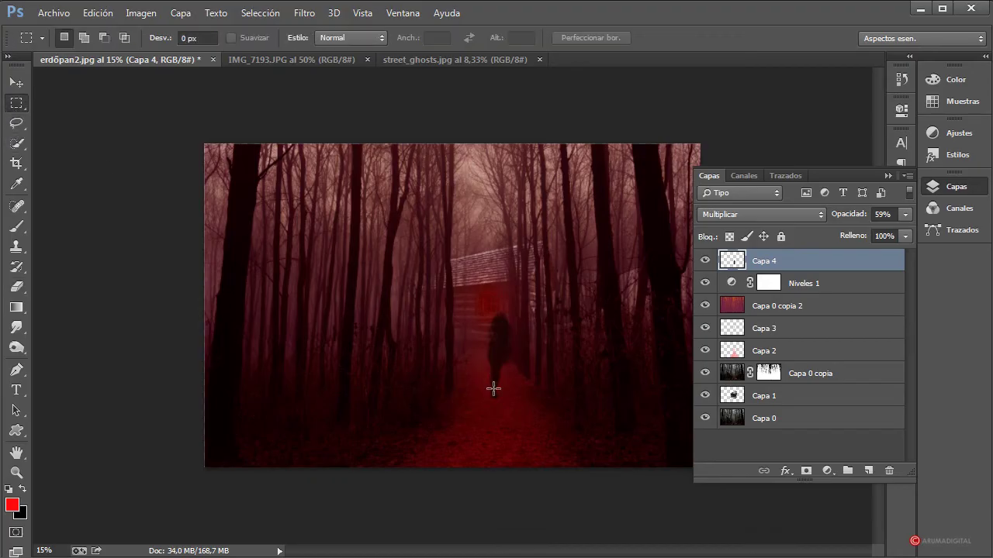
# Step: Copy the figure's legs onto a new layer, Capa 5, and narrow it to about 75% width
pyautogui.moveTo(471, 436); pyautogui.dragTo(510, 363)
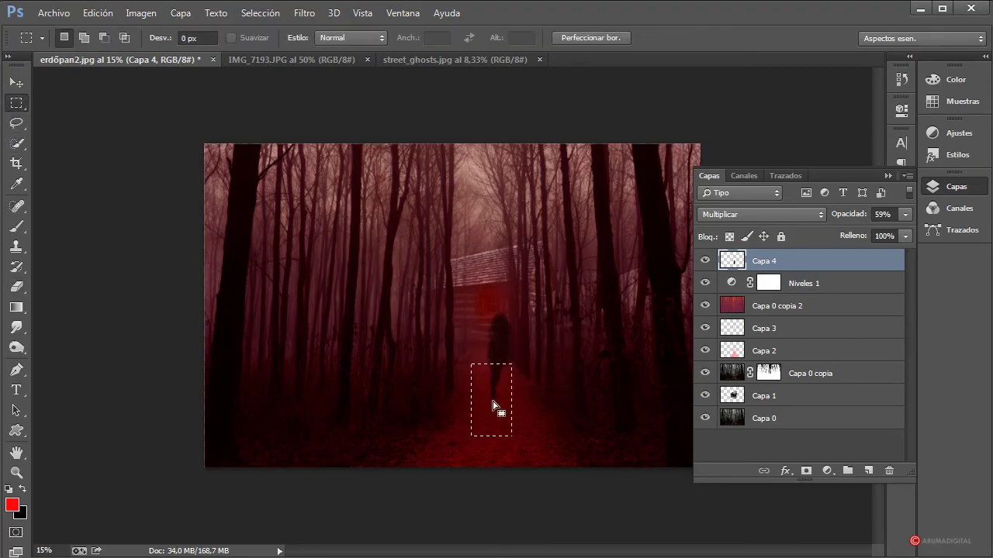
pyautogui.hotkey('ctrl', 'j')
pyautogui.rightClick(501, 396)
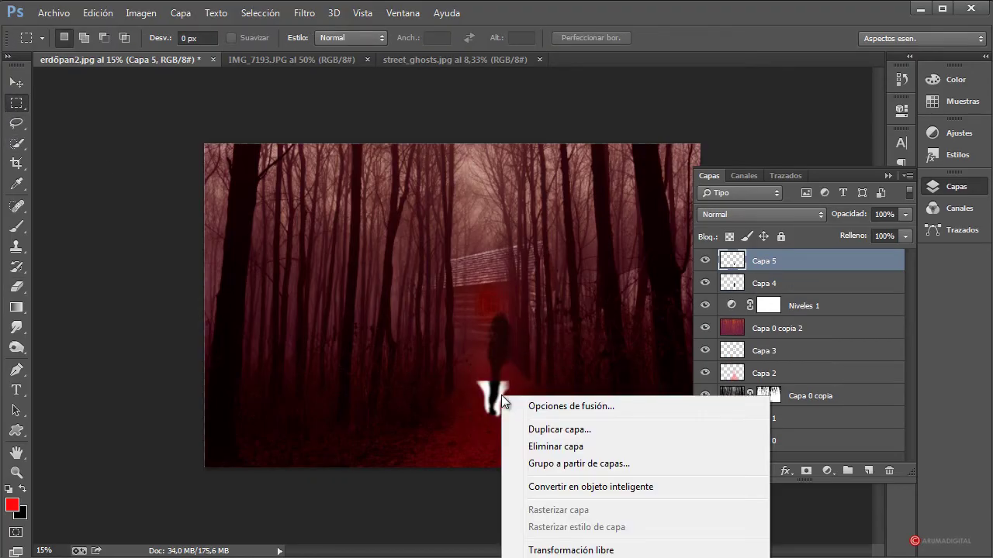
pyautogui.click(555, 551)
pyautogui.moveTo(504, 398)
pyautogui.mouseDown()
pyautogui.moveTo(512, 377)
pyautogui.moveTo(487, 397)
pyautogui.moveTo(512, 373)
pyautogui.moveTo(504, 381)
pyautogui.mouseUp()
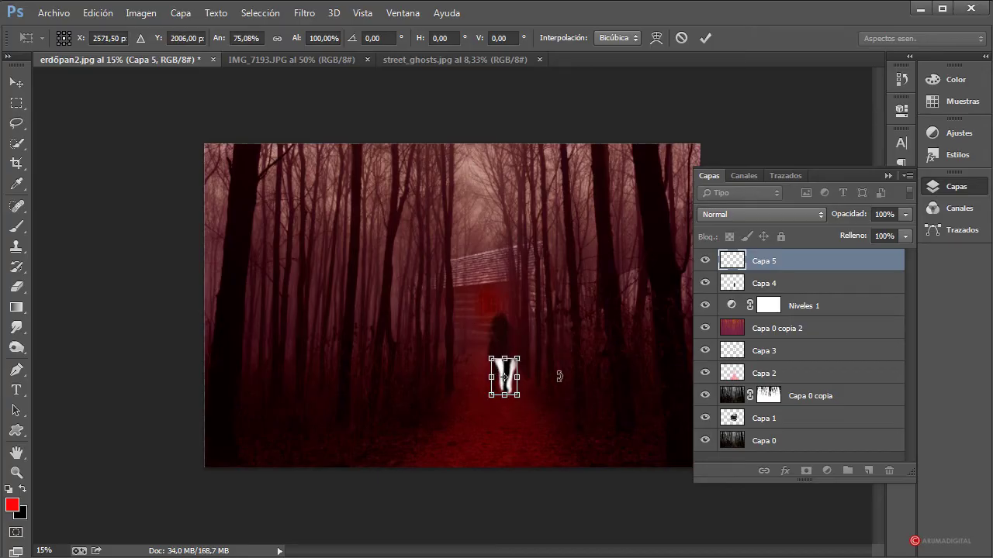
pyautogui.press('Return')
pyautogui.press('m')
# Step: Set Capa 5 to Multiplicar at 57% opacity and nudge it slightly down and right
pyautogui.click(759, 215)
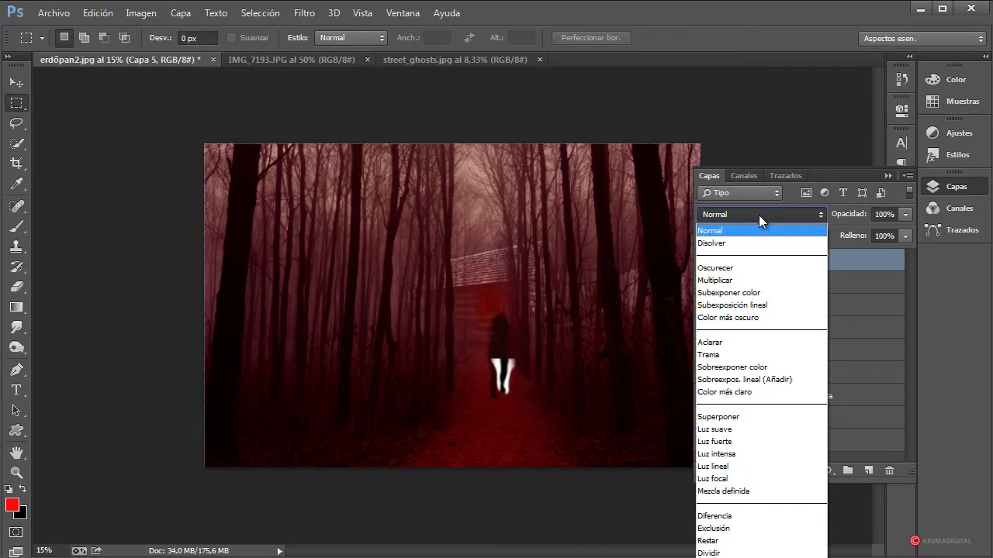
pyautogui.click(727, 281)
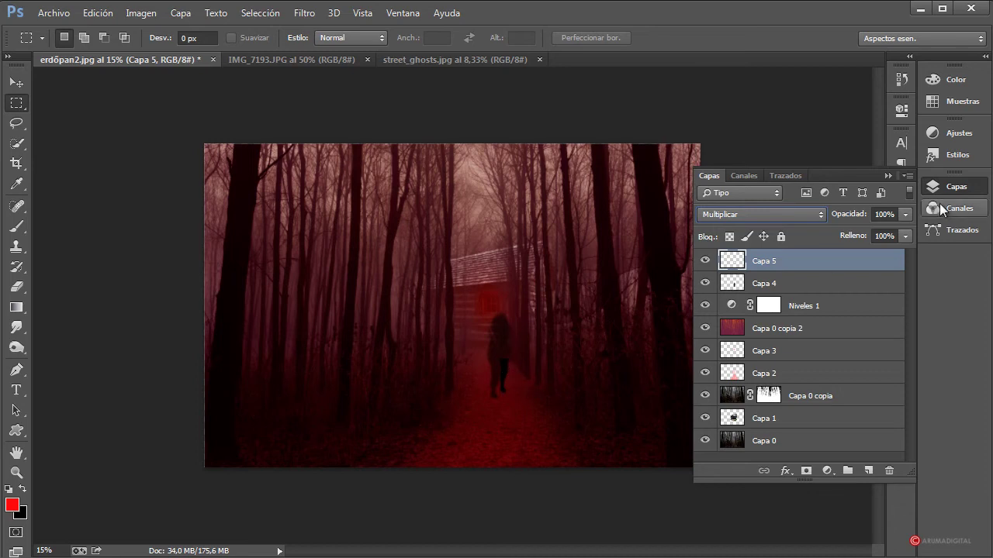
pyautogui.click(905, 214)
pyautogui.moveTo(866, 234); pyautogui.dragTo(856, 232)
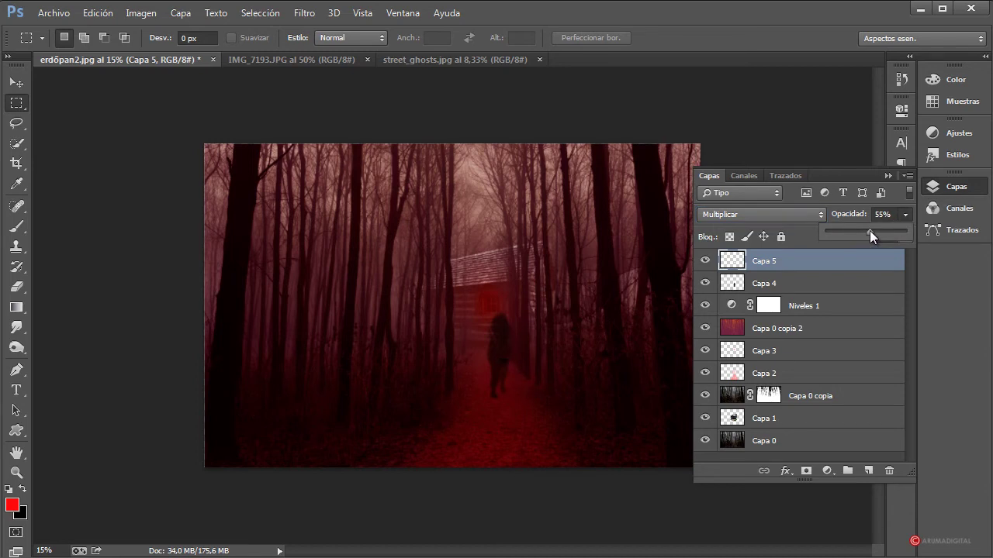
pyautogui.rightClick(500, 362)
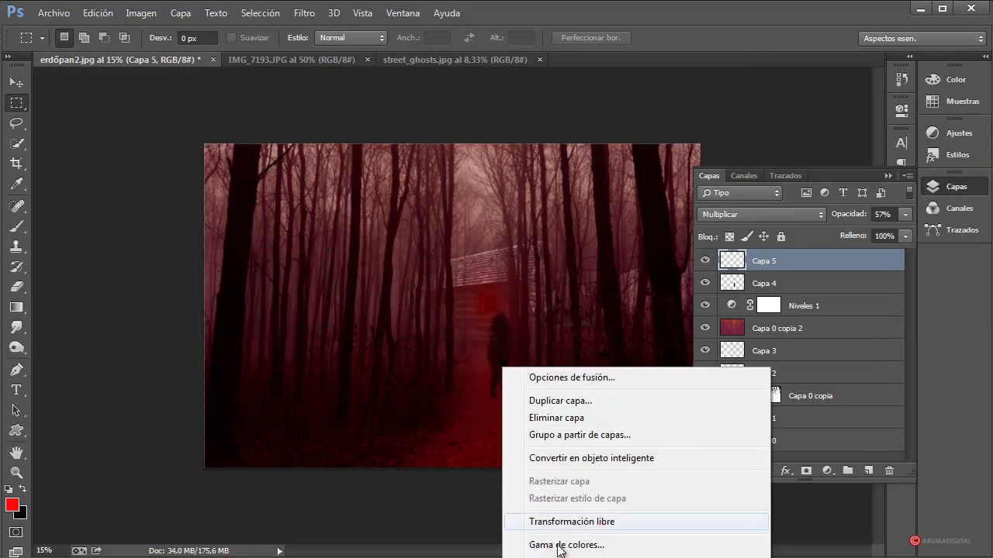
pyautogui.click(569, 525)
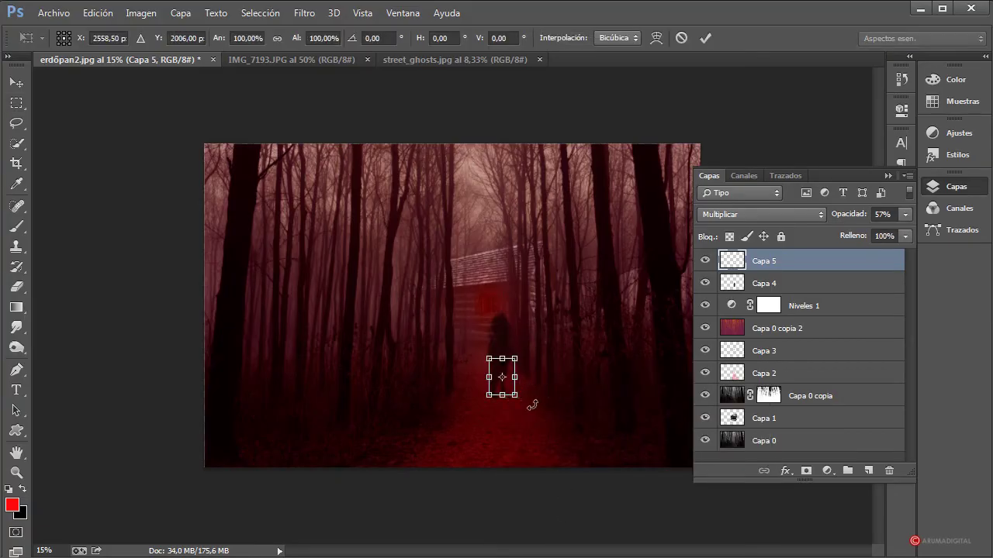
pyautogui.press('Down')
pyautogui.press('Down')
pyautogui.press('Down')
pyautogui.press('Down')
pyautogui.press('Down')
pyautogui.press('Down')
pyautogui.press('Down')
pyautogui.press('Down')
pyautogui.press('Down')
pyautogui.press('Down')
pyautogui.press('Down')
pyautogui.press('Down')
pyautogui.press('Down')
pyautogui.press('Right')
pyautogui.press('Right')
pyautogui.press('Right')
pyautogui.press('Right')
pyautogui.press('Right')
pyautogui.press('Right')
pyautogui.press('Right')
pyautogui.press('Return')
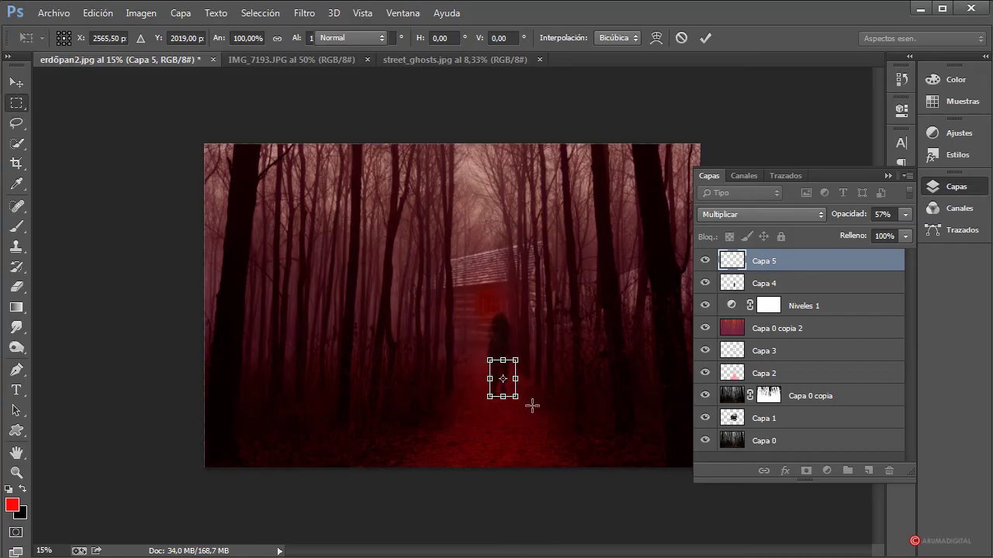
# Step: With the Brush tool active, select Capa 5 and add Capa 4 to the layer selection
pyautogui.click(16, 286)
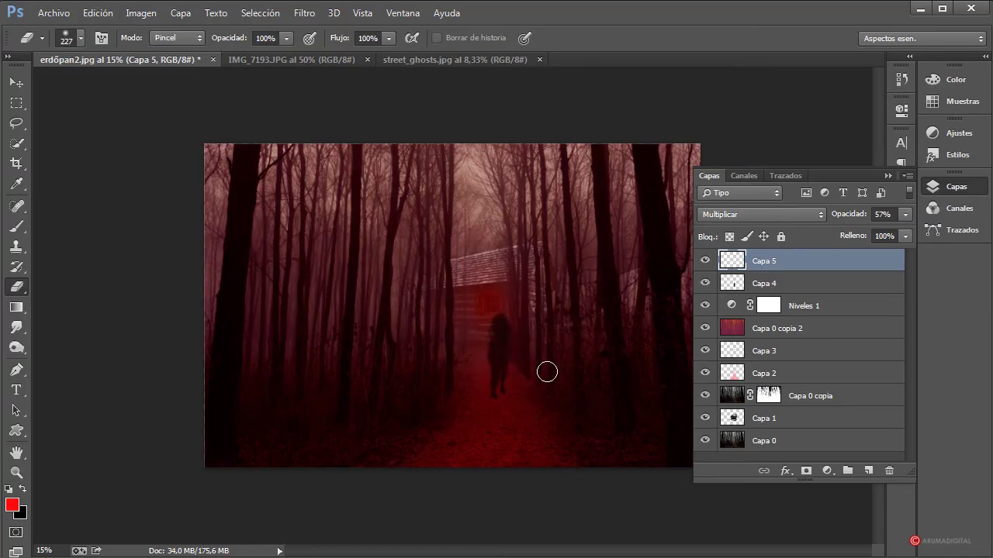
pyautogui.click(808, 307)
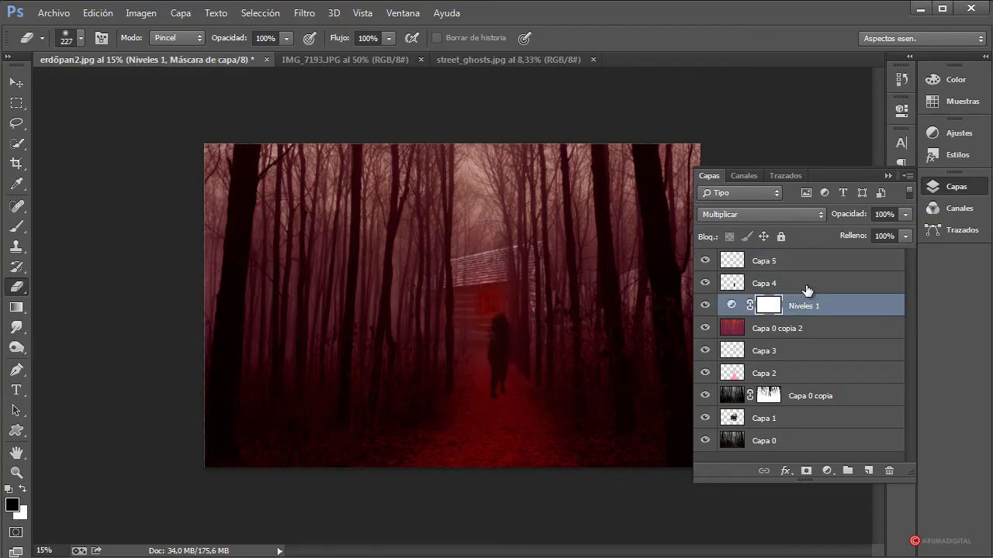
pyautogui.click(806, 263)
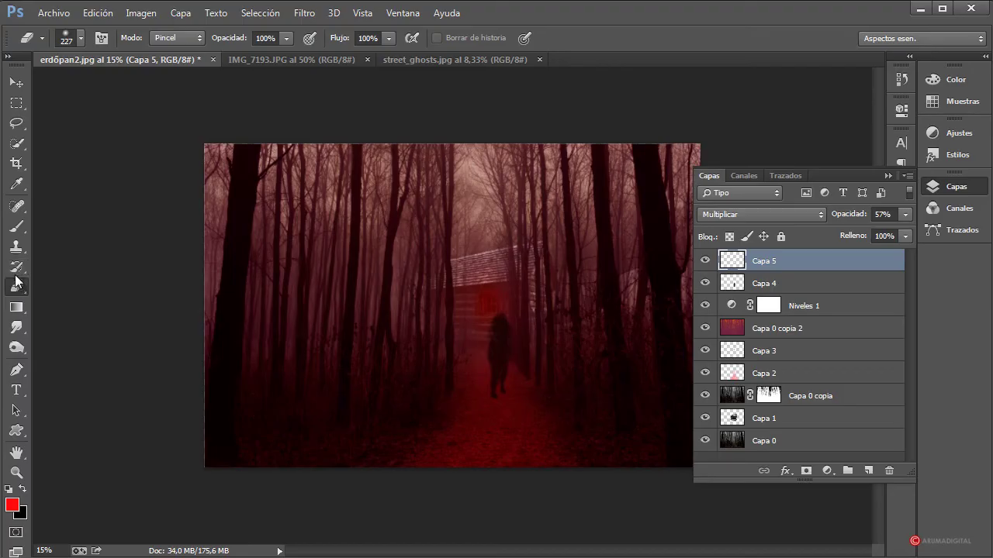
pyautogui.click(17, 226)
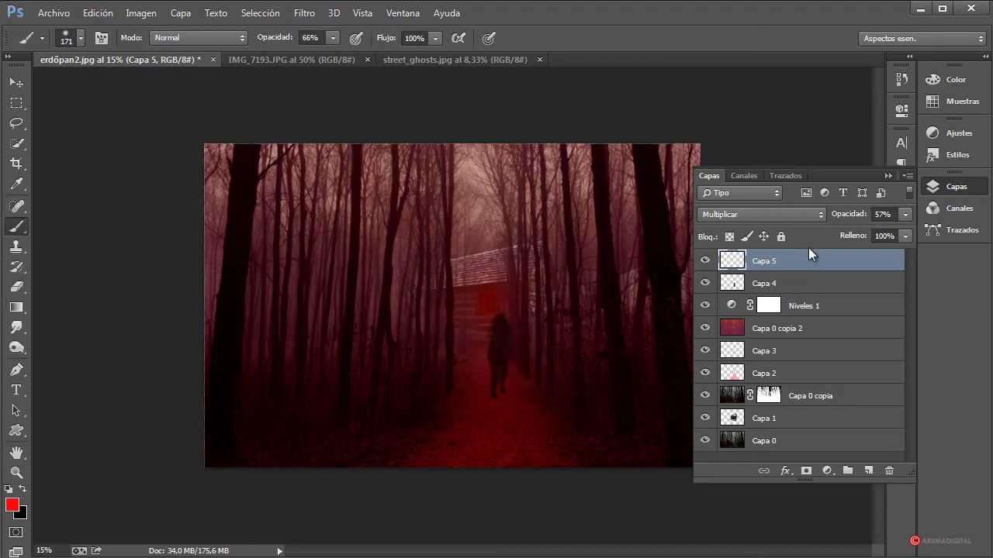
pyautogui.keyDown('shift'); pyautogui.click(788, 284); pyautogui.keyUp('shift')
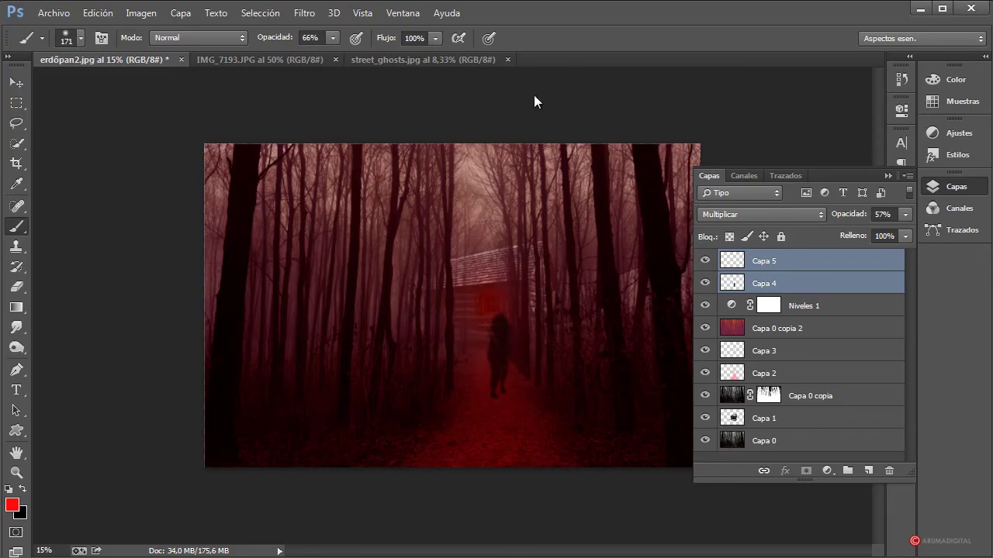
# Step: Merge Capa 4 into Capa 5, set it to Multiplicar, and paint over the figure in black
pyautogui.click(180, 14)
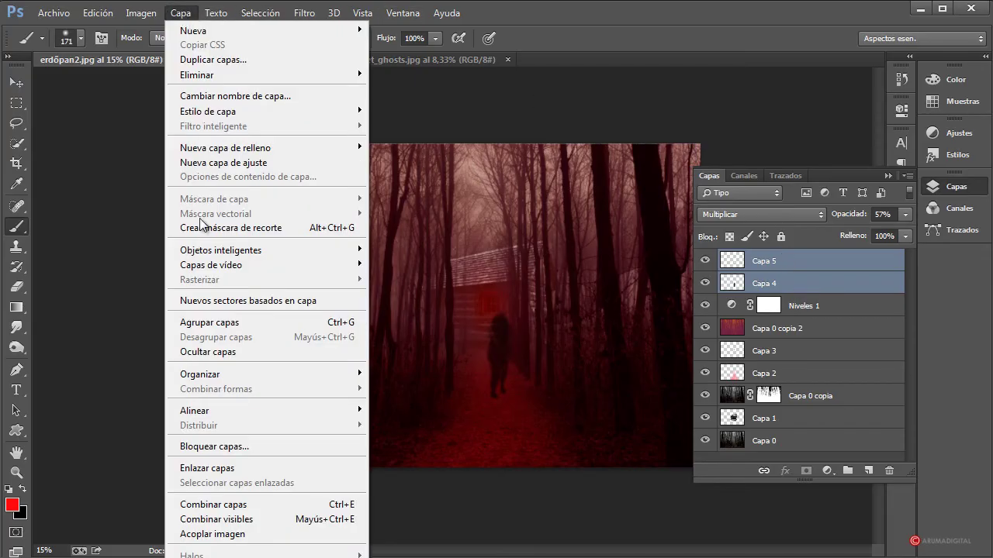
pyautogui.click(206, 505)
pyautogui.click(770, 215)
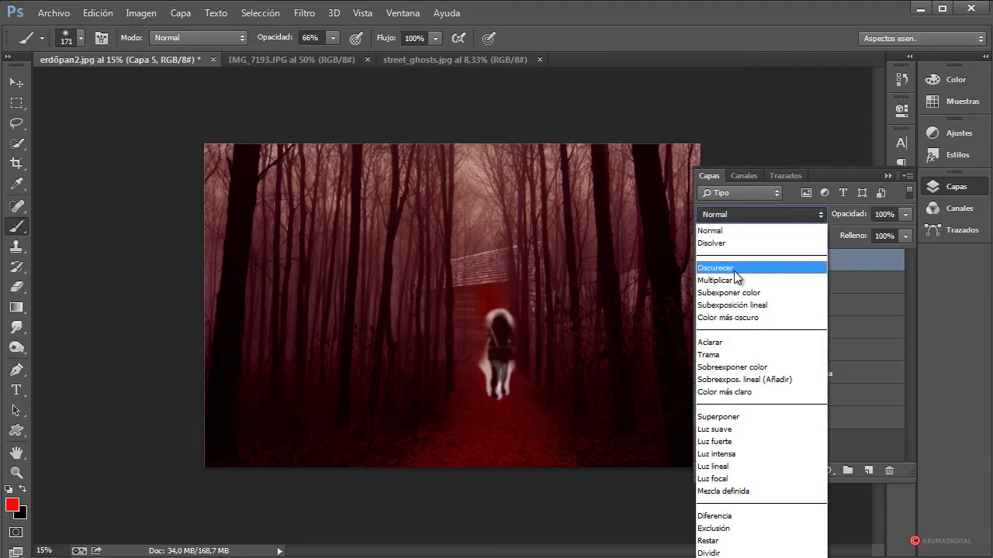
pyautogui.click(734, 282)
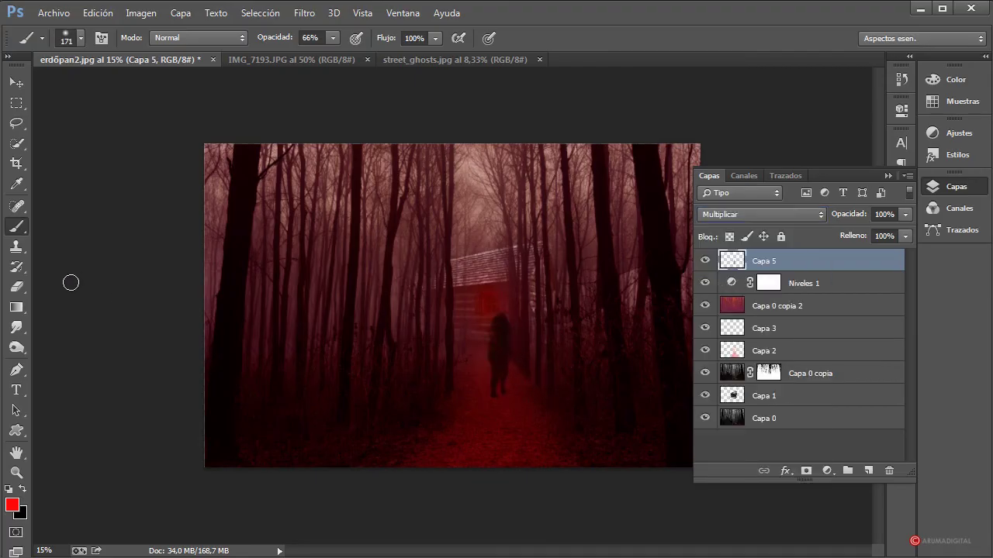
pyautogui.click(21, 490)
pyautogui.moveTo(494, 335); pyautogui.dragTo(494, 366)
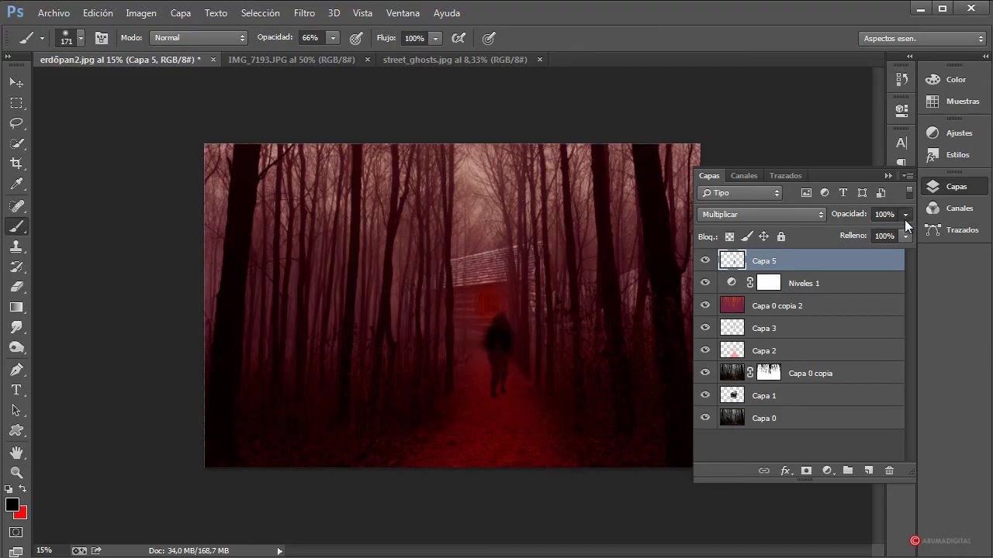
# Step: Set the brush opacity to 32% and Capa 5's layer opacity to 79%
pyautogui.moveTo(905, 217); pyautogui.dragTo(869, 231)
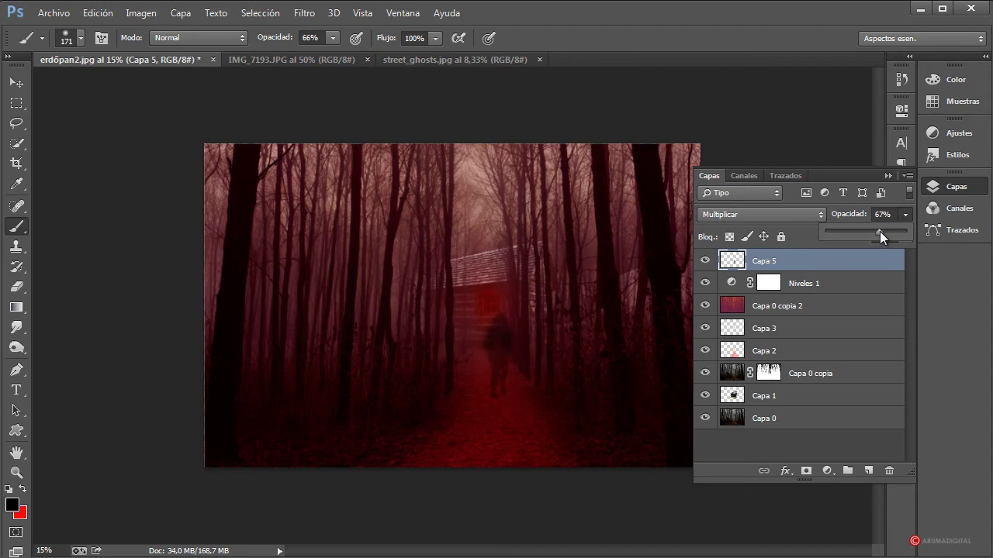
pyautogui.press('Escape')
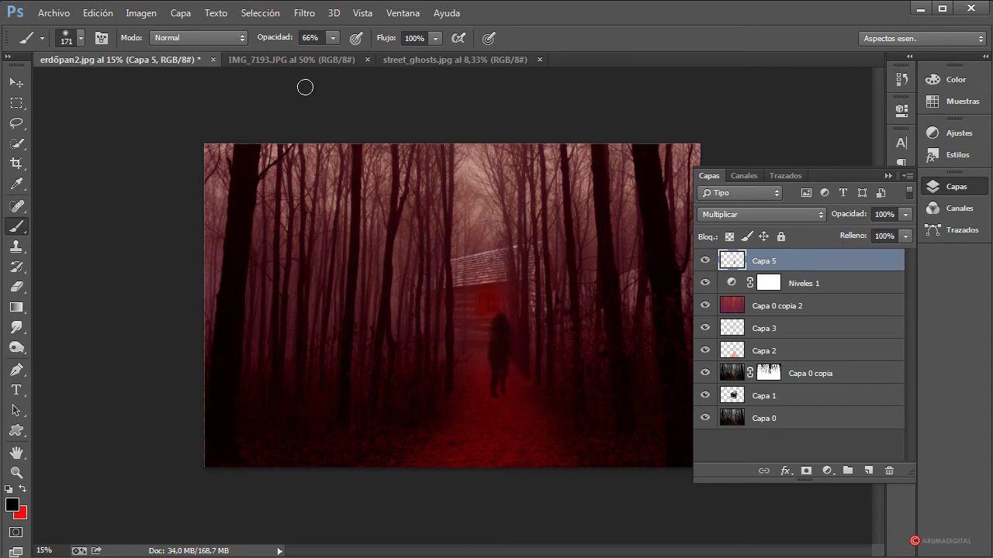
pyautogui.click(333, 38)
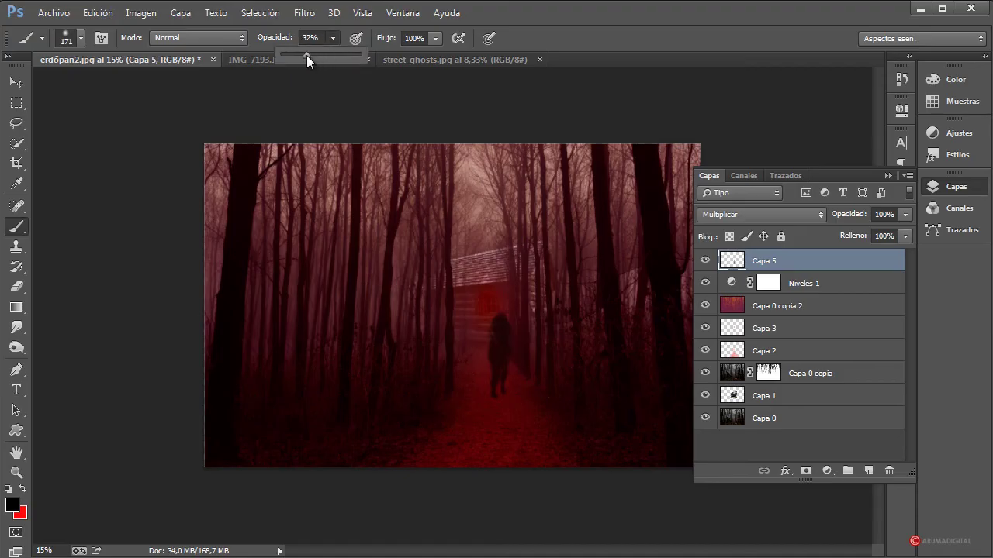
pyautogui.click(497, 332)
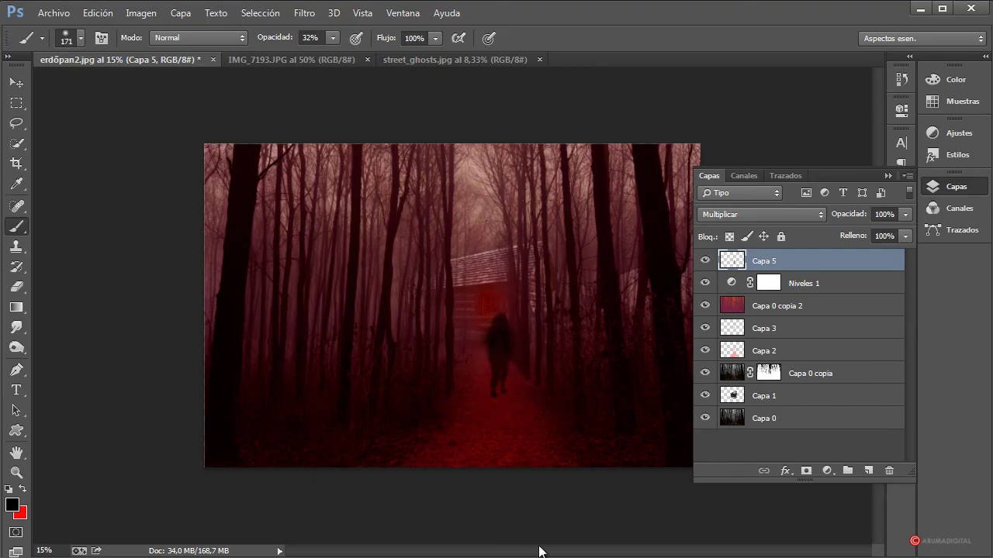
pyautogui.click(906, 215)
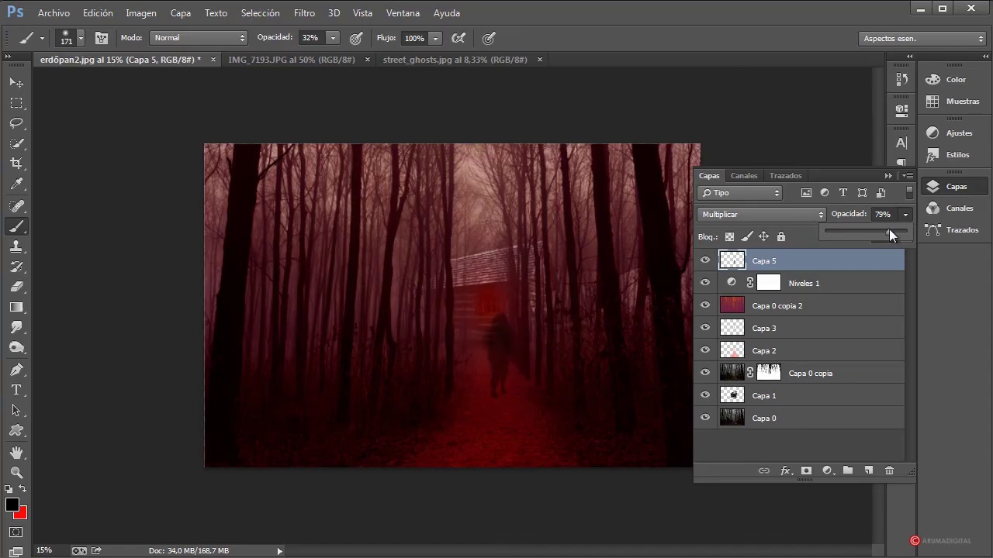
pyautogui.click(845, 284)
pyautogui.click(895, 261)
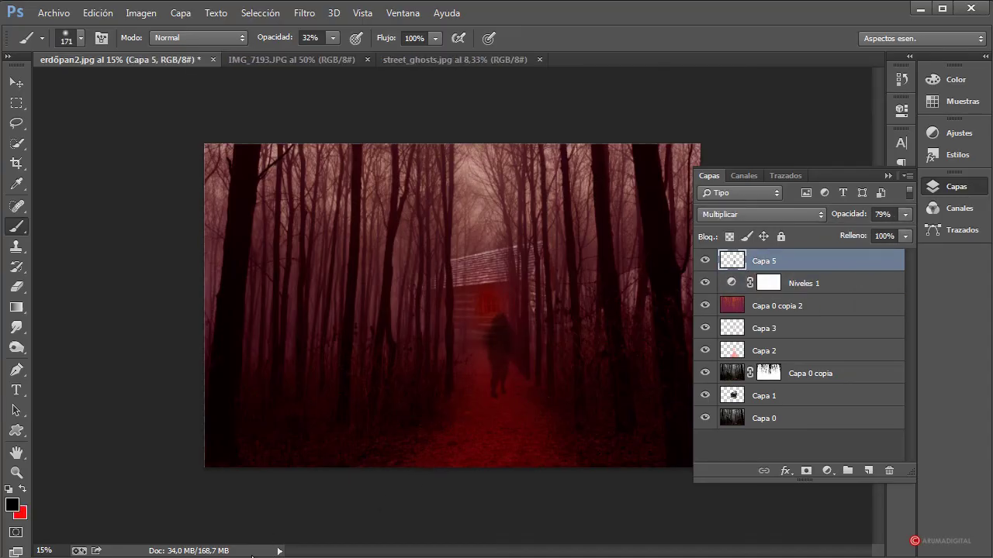
pyautogui.click(17, 102)
# Step: Shift the ghost figure slightly along the path with Free Transform, then reselect Capa 5
pyautogui.rightClick(512, 324)
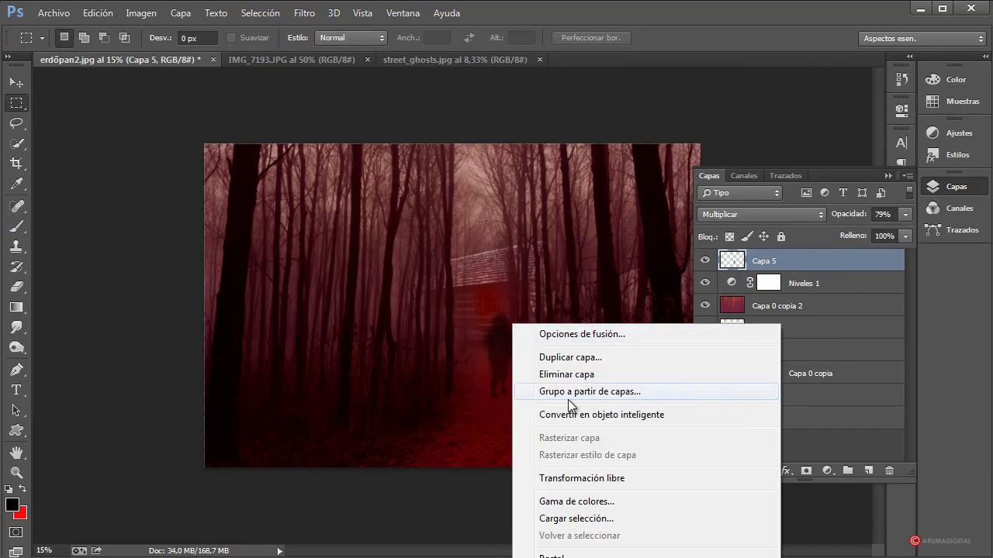
pyautogui.click(592, 481)
pyautogui.moveTo(518, 355)
pyautogui.mouseDown()
pyautogui.moveTo(510, 351)
pyautogui.moveTo(517, 358)
pyautogui.mouseUp()
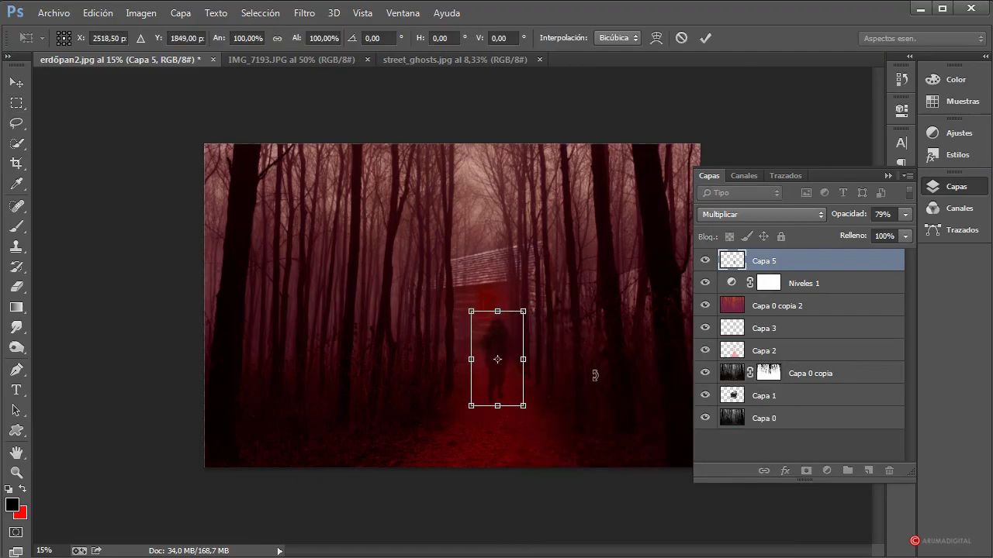
pyautogui.press('Return')
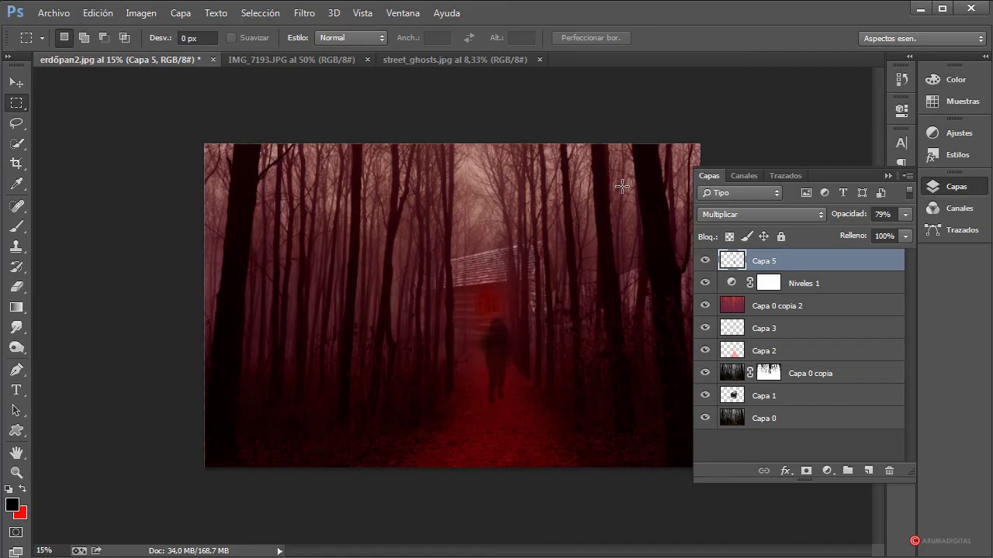
pyautogui.click(844, 282)
pyautogui.click(838, 265)
# Step: Add a new layer, Capa 6, and pick the black-to-white gradient preset
pyautogui.click(868, 471)
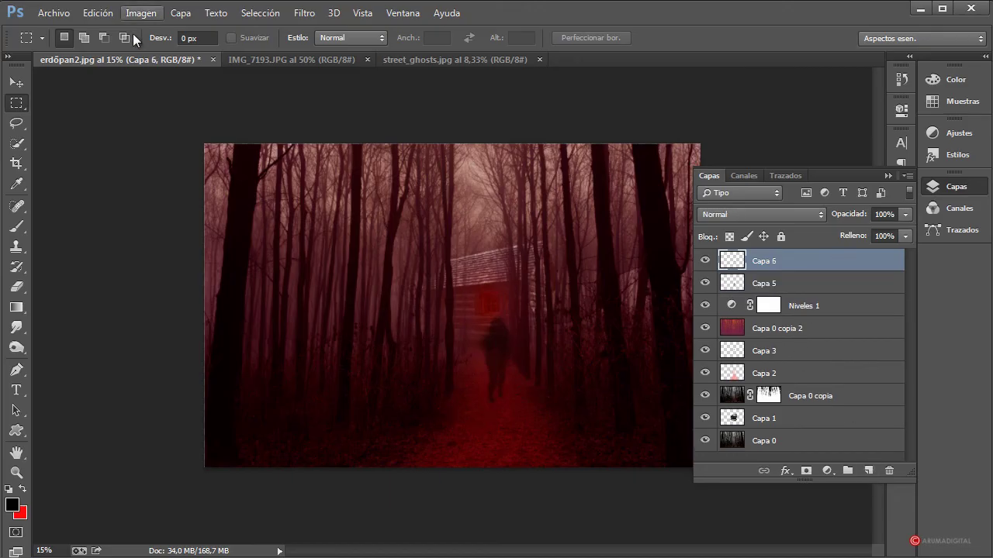
pyautogui.click(16, 307)
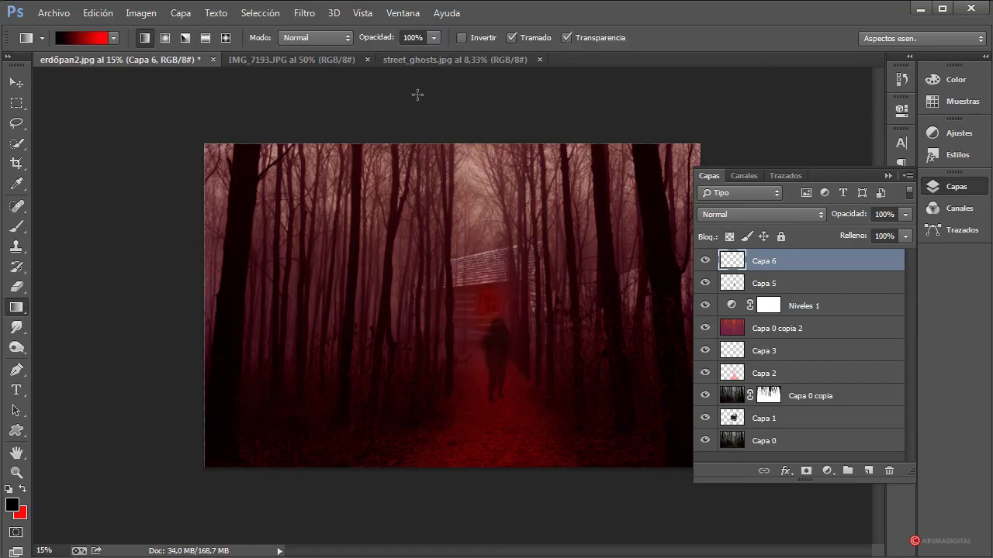
pyautogui.click(113, 38)
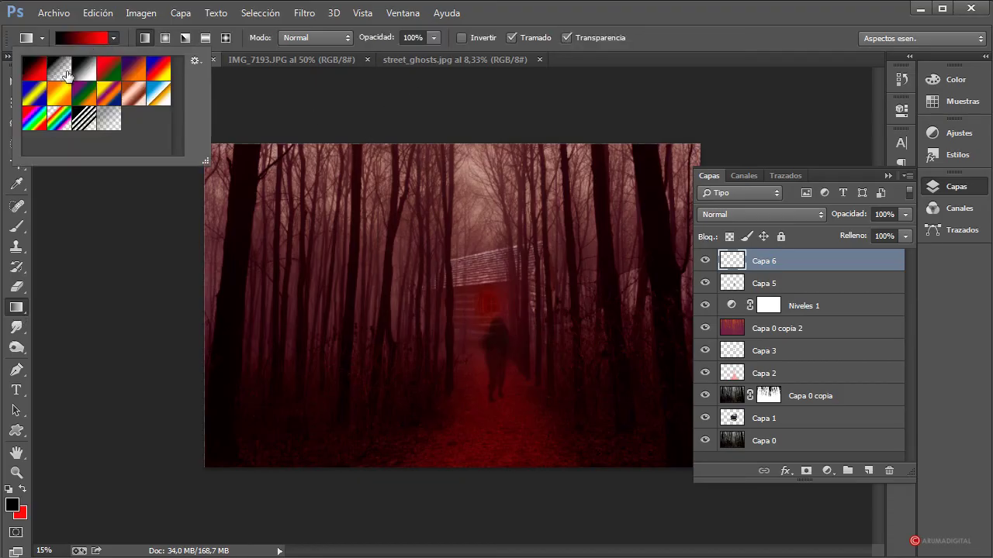
pyautogui.click(84, 68)
pyautogui.click(622, 16)
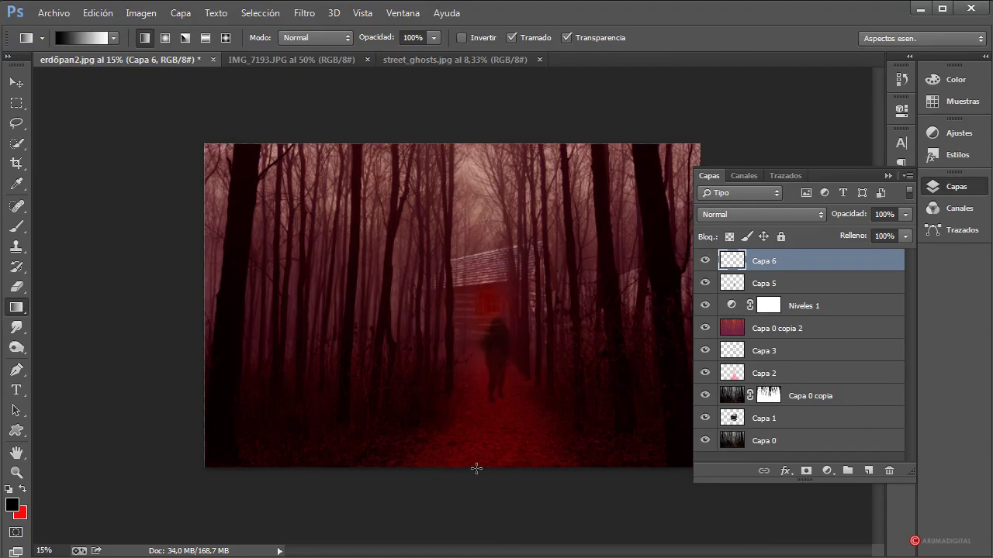
# Step: Draw a vertical gradient on Capa 6 from the top edge down to the image bottom
pyautogui.moveTo(476, 468); pyautogui.dragTo(472, 186)
pyautogui.moveTo(476, 149); pyautogui.dragTo(475, 143)
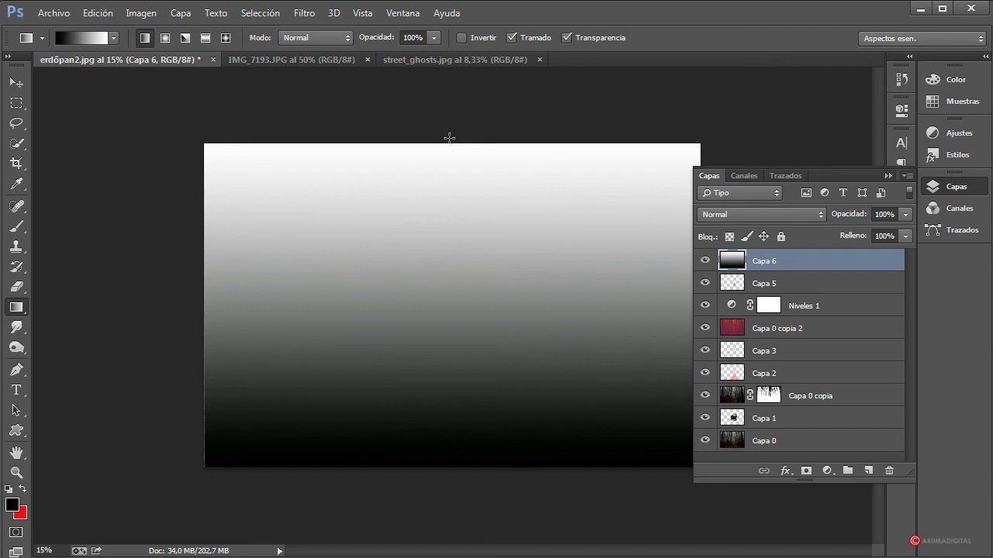
pyautogui.moveTo(447, 139)
pyautogui.mouseDown()
pyautogui.moveTo(451, 423)
pyautogui.moveTo(448, 378)
pyautogui.mouseUp()
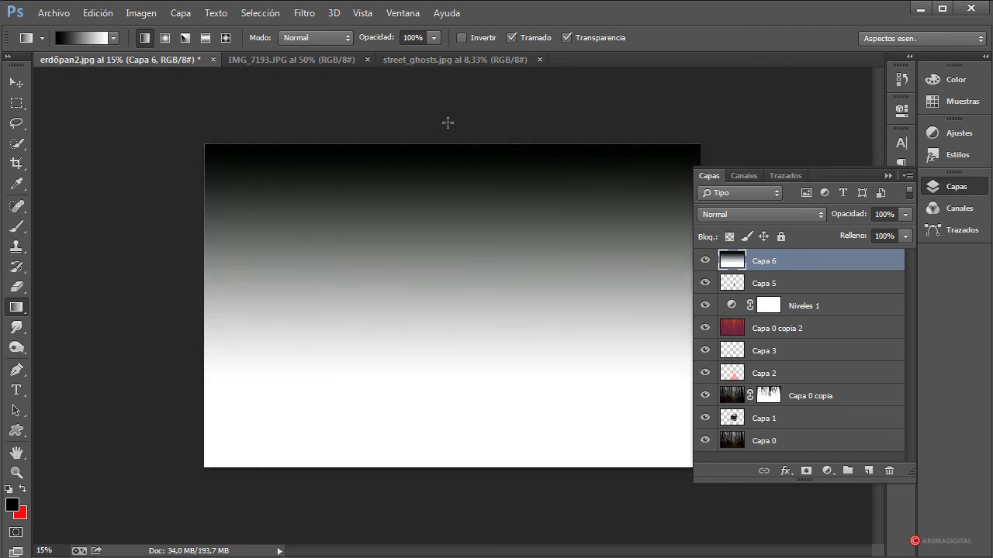
pyautogui.moveTo(448, 122); pyautogui.dragTo(447, 544)
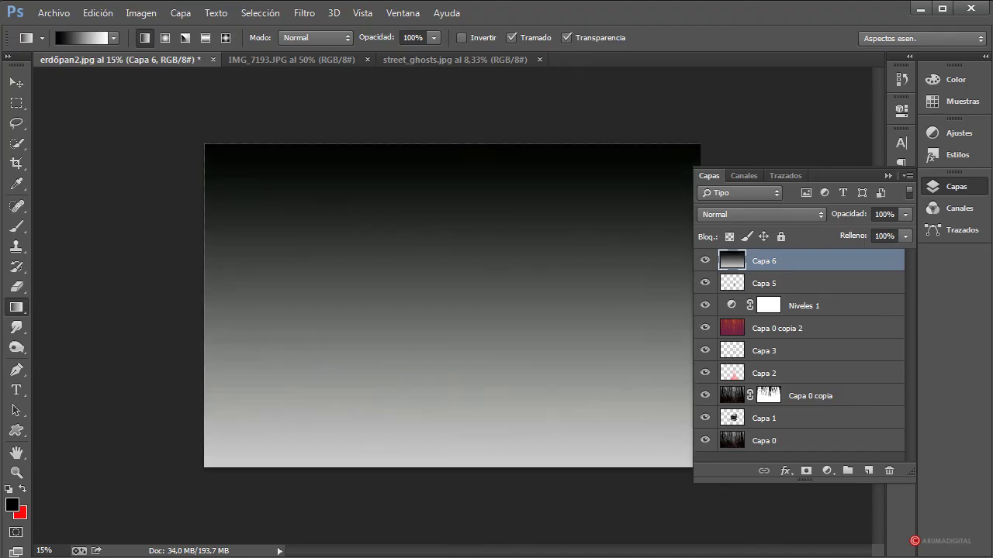
# Step: Set the gradient layer Capa 6 to Multiplicar and lower Capa 2's opacity to about 20%
pyautogui.click(789, 221)
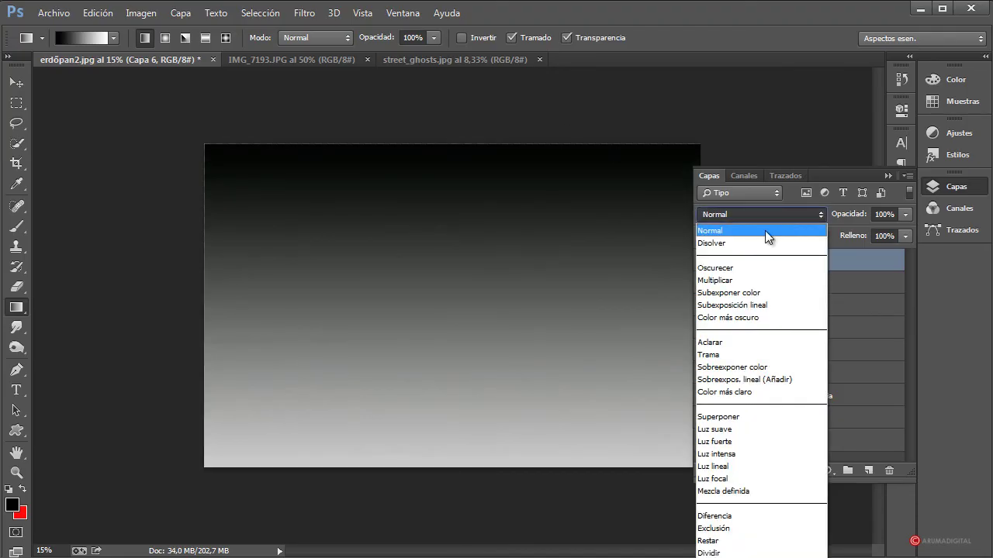
pyautogui.click(729, 280)
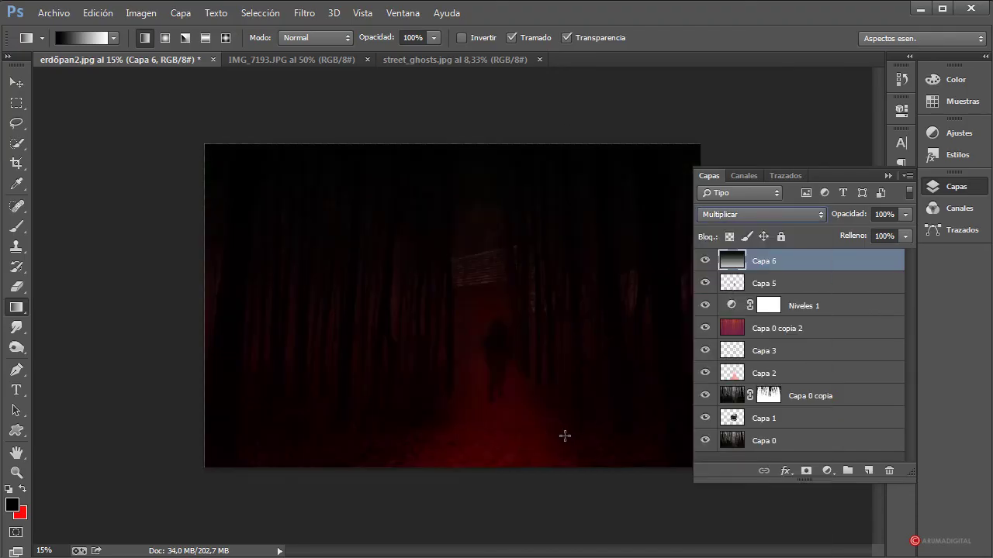
pyautogui.click(905, 215)
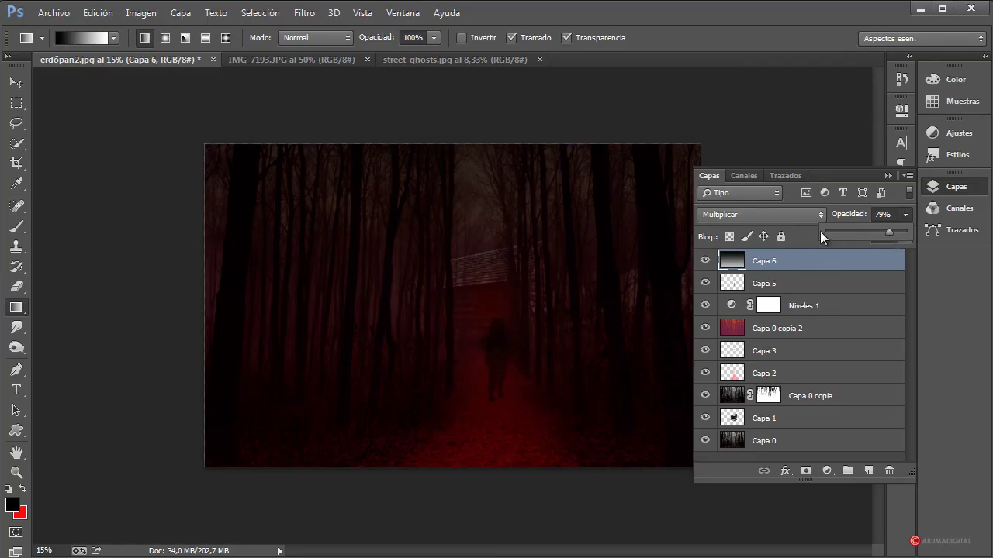
pyautogui.click(788, 375)
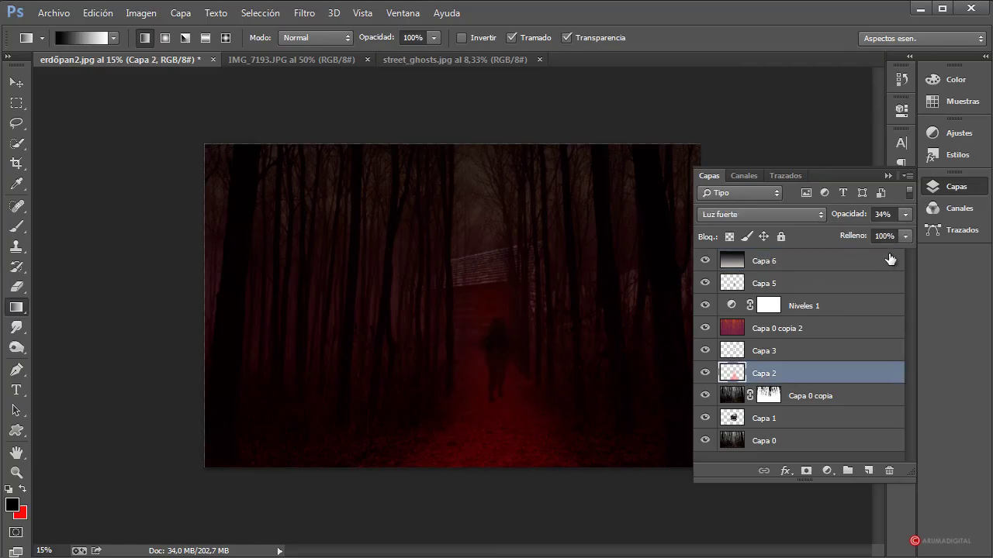
pyautogui.click(905, 215)
pyautogui.moveTo(848, 234)
pyautogui.mouseDown()
pyautogui.moveTo(836, 235)
pyautogui.moveTo(845, 235)
pyautogui.mouseUp()
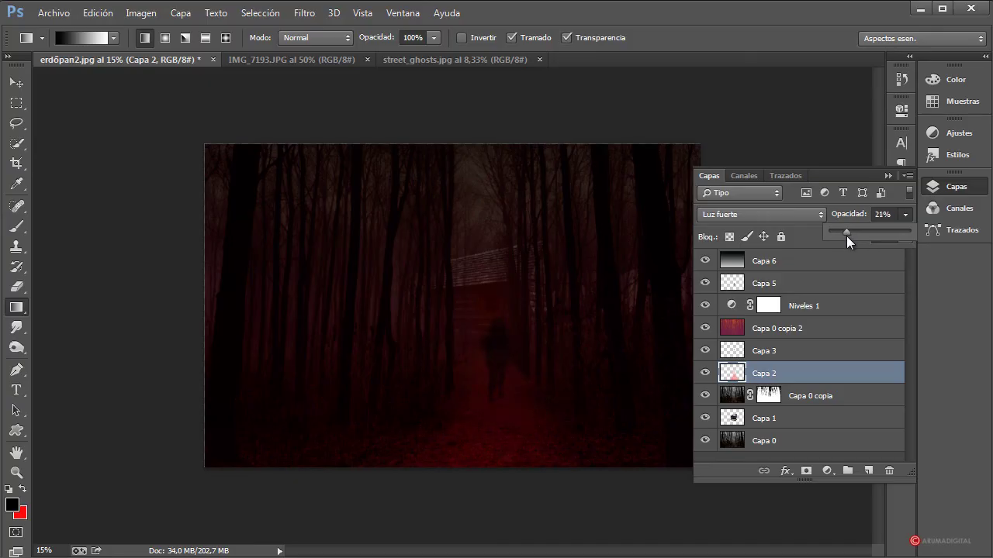
# Step: Set the ghost layer Capa 5 to 66% opacity and move the figure slightly on the path
pyautogui.click(846, 328)
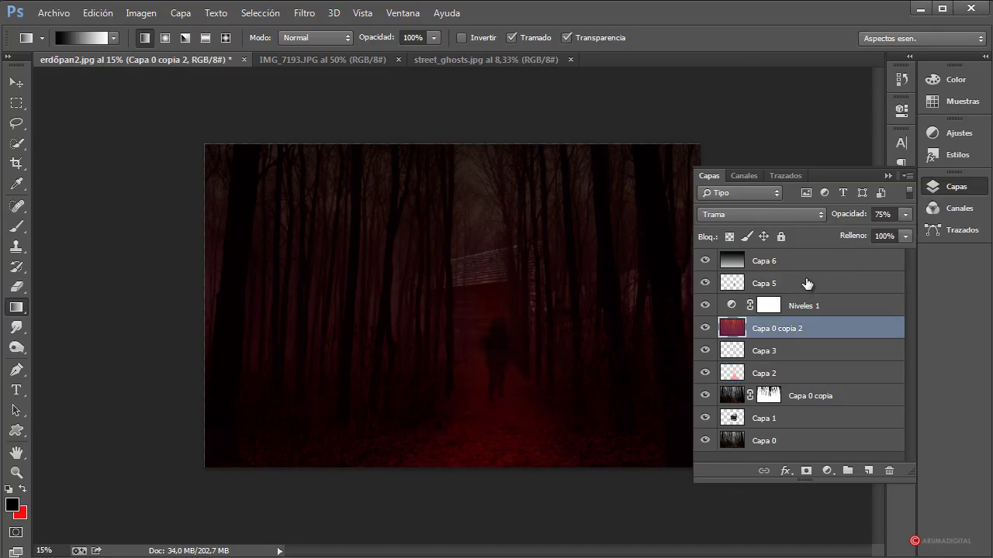
pyautogui.click(807, 284)
pyautogui.click(903, 215)
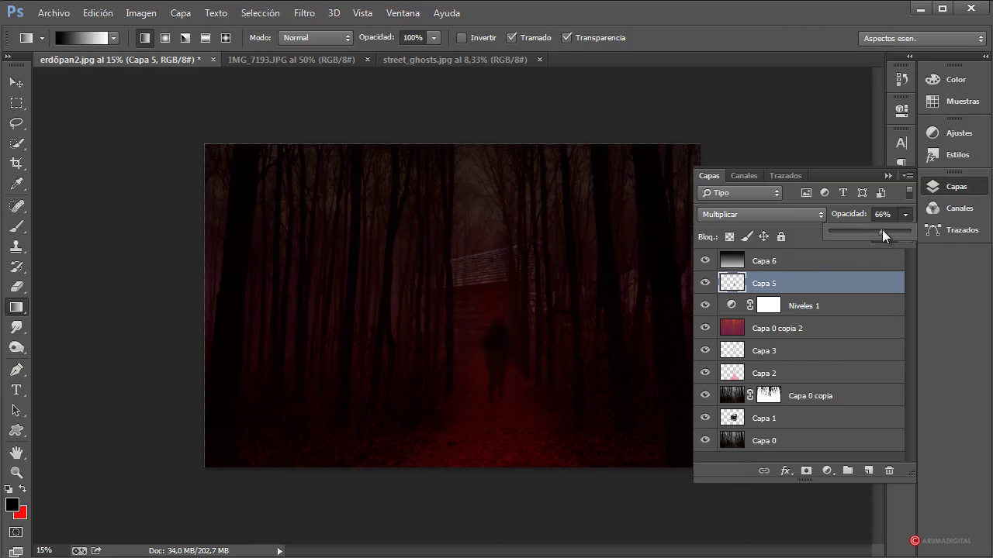
pyautogui.click(16, 82)
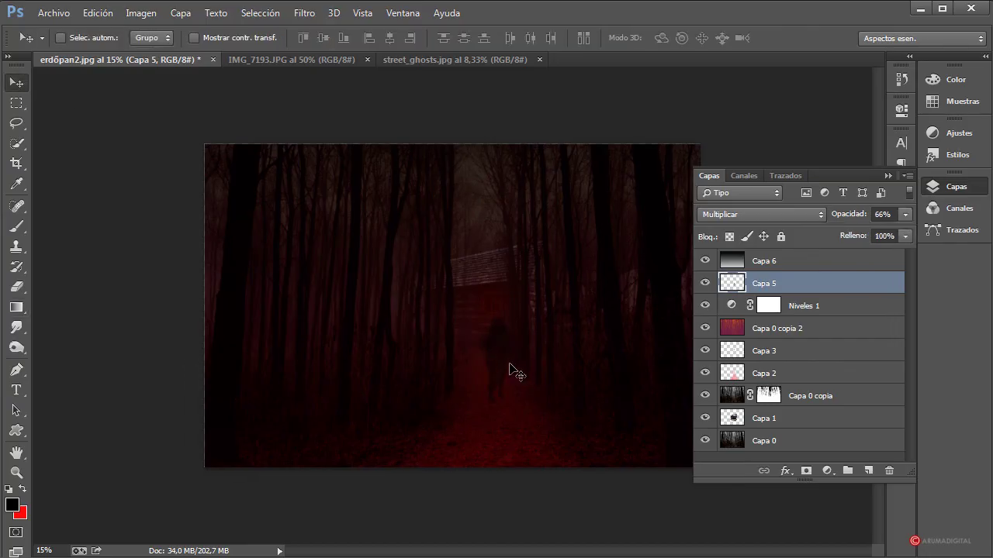
pyautogui.moveTo(509, 370)
pyautogui.mouseDown()
pyautogui.moveTo(502, 374)
pyautogui.moveTo(512, 374)
pyautogui.mouseUp()
# Step: Lower the opacity of Capa 0 copia 2, then reselect the ghost layer Capa 5
pyautogui.click(781, 332)
pyautogui.click(905, 214)
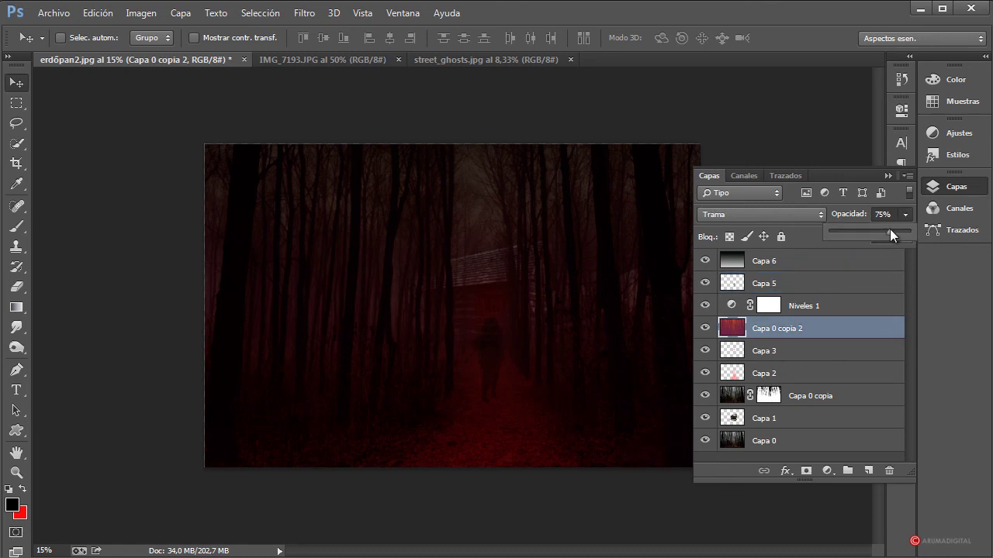
pyautogui.moveTo(881, 232); pyautogui.dragTo(861, 234)
pyautogui.click(835, 328)
pyautogui.click(829, 287)
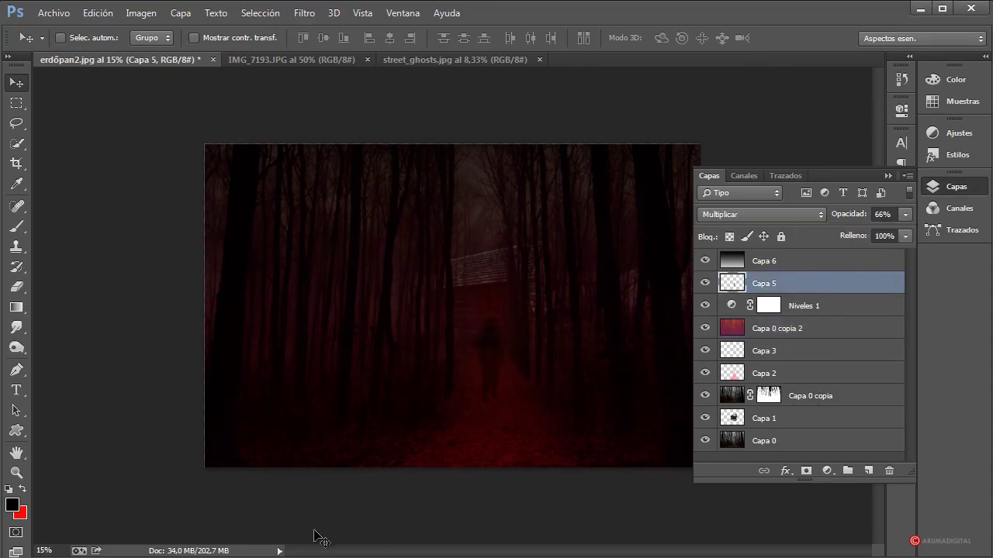